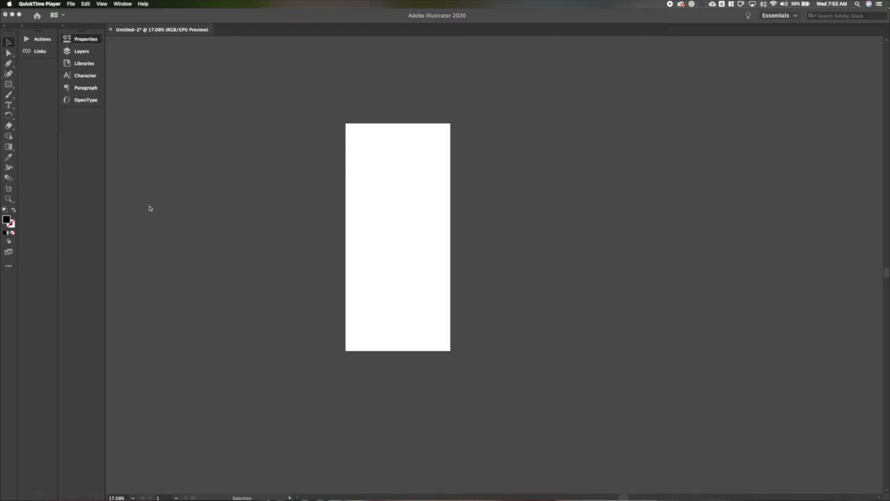
Step: Draw a black rectangle about 1122 by 1229 px across the upper half of the artboard
left_click(10, 85)
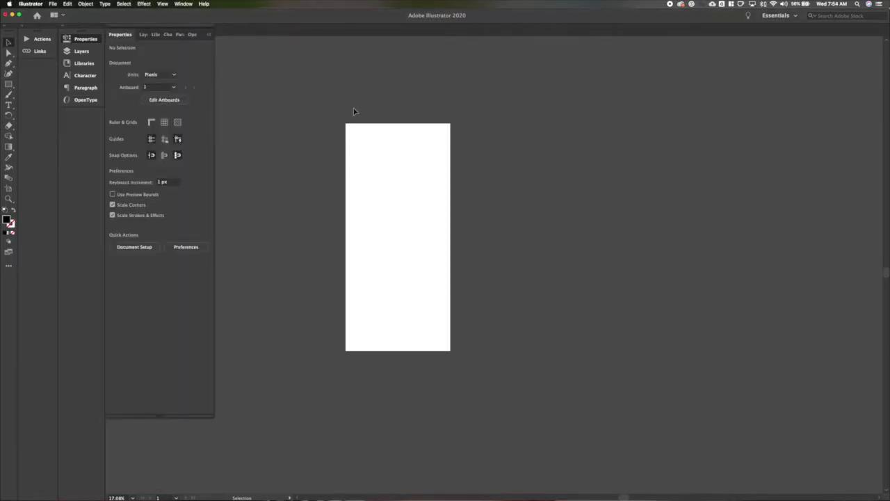
key("m")
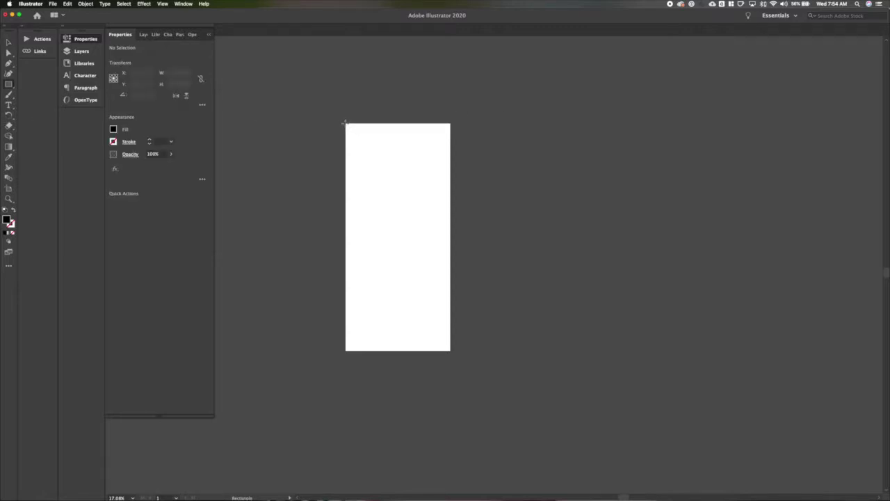
mouse_move(343, 122)
left_mouse_down()
mouse_move(451, 226)
mouse_move(451, 239)
left_mouse_up()
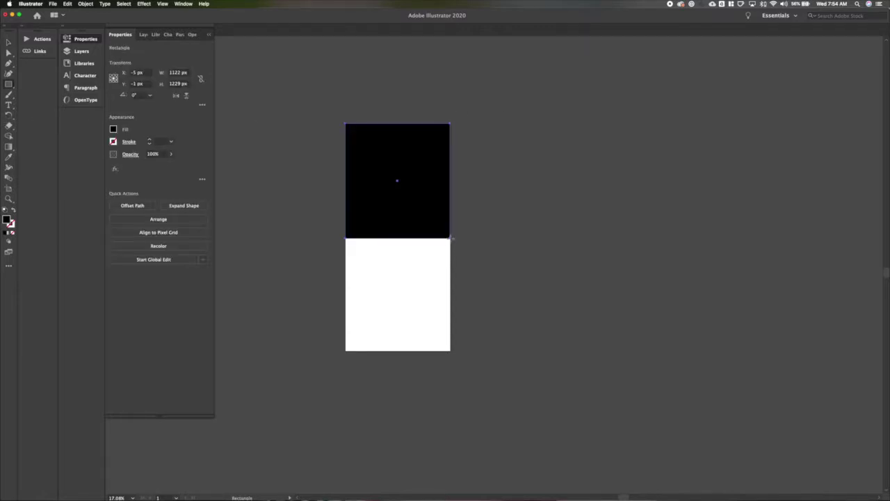
key("v")
Step: Add the text "Artist Name" just below the black rectangle
key("t")
left_click(381, 251)
type("Artt")
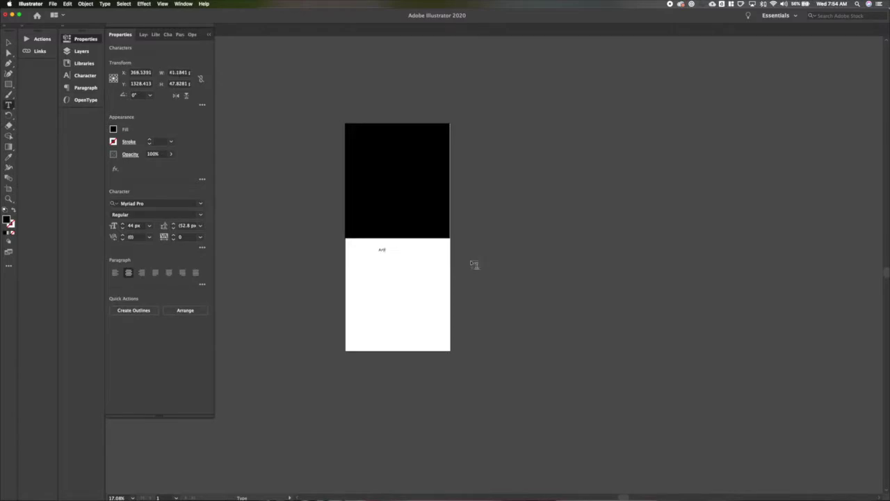
type("ist Name")
Step: Enlarge the "Artist Name" text to 70 px
key("super+a")
key("super+shift+period")
key("super+shift+period")
key("super+shift+period")
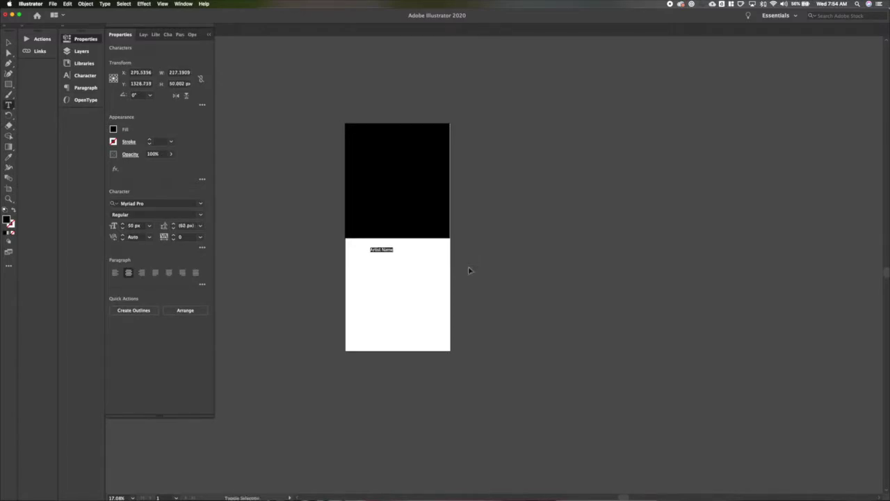
key("super+shift+period")
key("super+shift+period")
key("super+shift+period")
key("super+shift+period")
key("super+shift+period")
key("super+shift+period")
key("super+shift+period")
key("super+shift+period")
key("super+shift+period")
key("super+shift+period")
left_click(289, 275, "super")
key("v")
Step: Duplicate the artist name directly below and change the copy's text to "XXX Followers"
left_click_drag(371, 251, 390, 264)
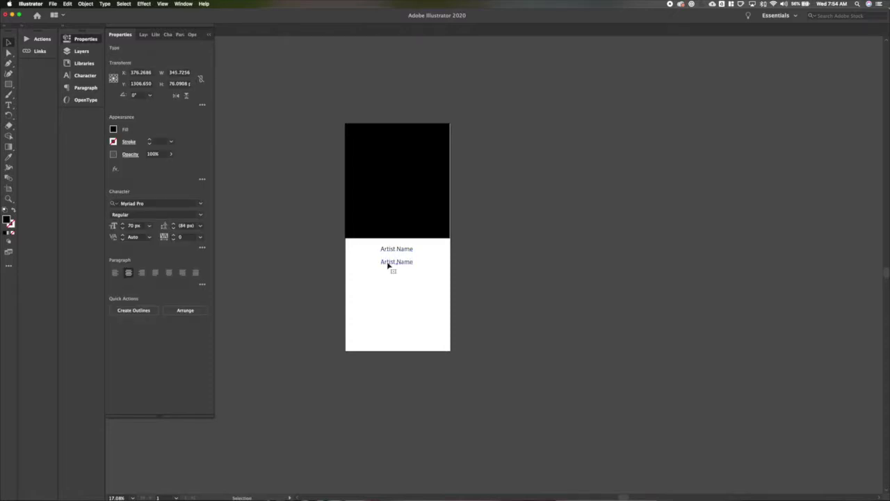
double_click(389, 263)
key("super+a")
type("XXX F")
type("ollowers")
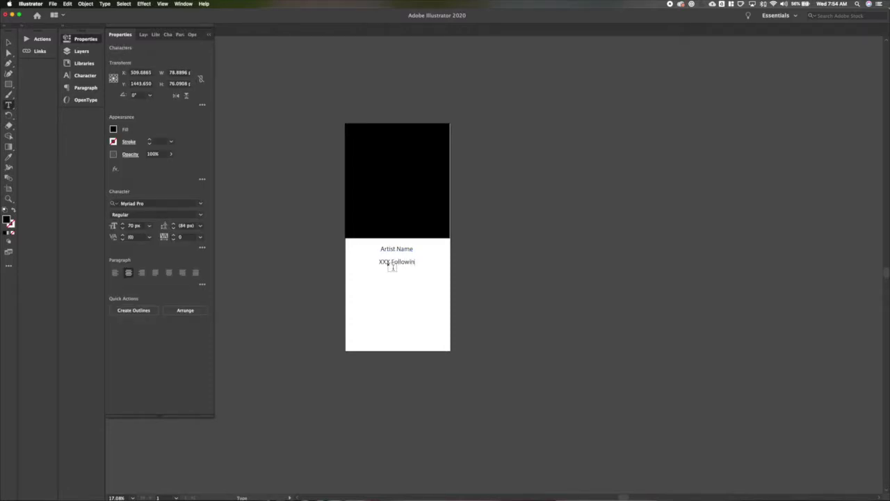
Step: Reduce the "XXX Followers" text to 42 px
key("super+a")
key("super+shift+comma")
key("super+shift+comma")
key("super+shift+comma")
key("super+shift+comma")
key("super+shift+comma")
key("super+shift+comma")
key("super+shift+comma")
key("super+shift+comma")
key("super+shift+comma")
key("super+shift+comma")
key("super+shift+comma")
key("super+shift+comma")
key("super+shift+comma")
key("super+shift+comma")
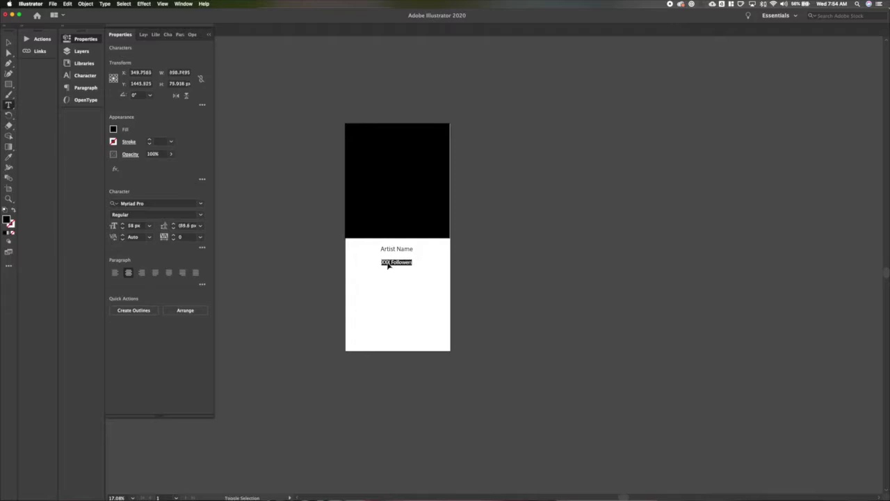
key("Escape")
Step: Move the "XXX Followers" line up, closer beneath the artist name
left_click(373, 263)
left_click(391, 264)
key("shift+Up")
key("shift+Up")
key("shift+Up")
key("shift+Up")
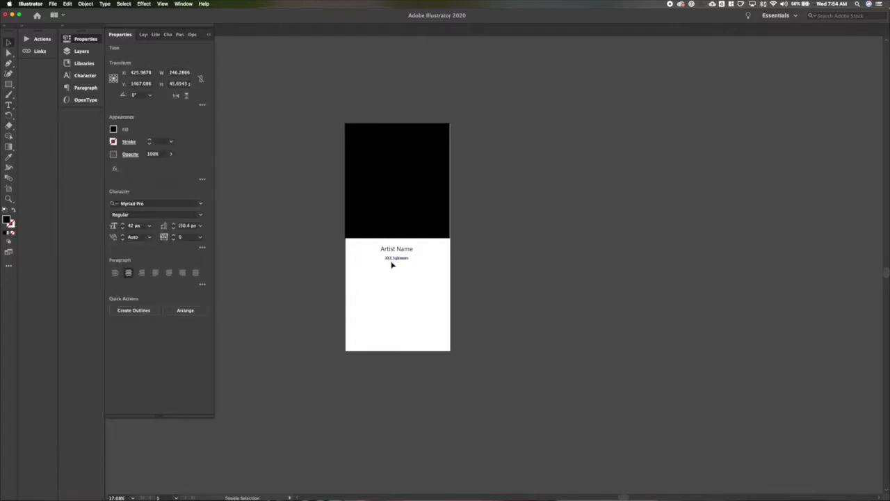
left_click(377, 292)
Step: Add an "About" label below the followers line, toward the artboard's left side
scroll(385, 286, "down", 1)
key("t")
left_click(367, 279)
type("About")
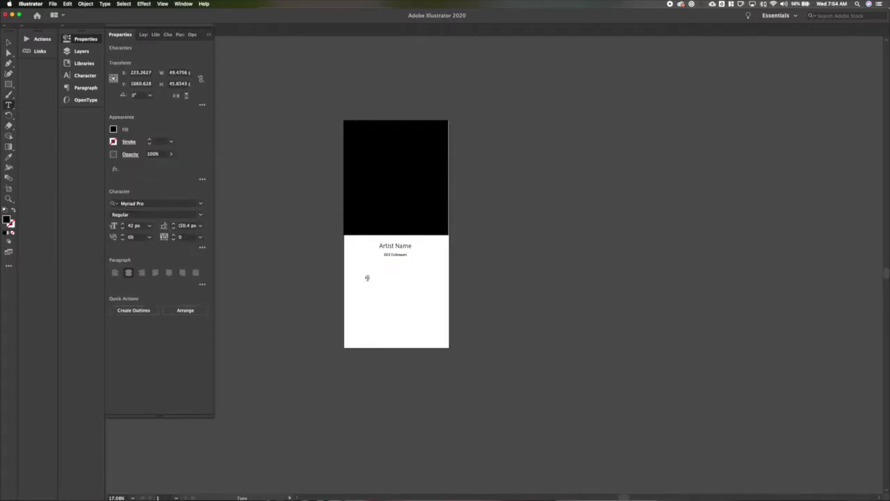
key("Escape")
left_click(369, 315)
Step: Duplicate the "About" label to its right and change the copy's text to "Songs"
left_click_drag(366, 278, 392, 278)
double_click(391, 277)
key("super+a")
type("So")
key("Escape")
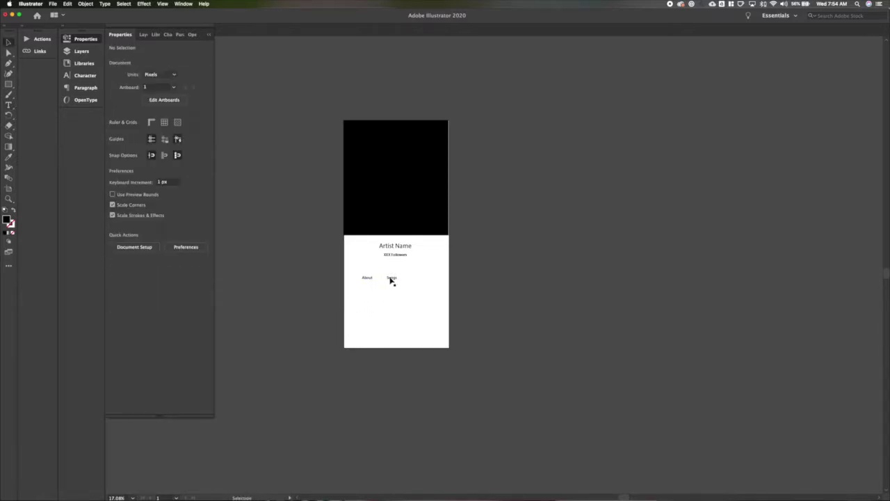
Step: Duplicate the "Songs" label to its right and change the copy's text to "Albums"
left_click_drag(392, 278, 415, 280)
key("t")
left_click(415, 277)
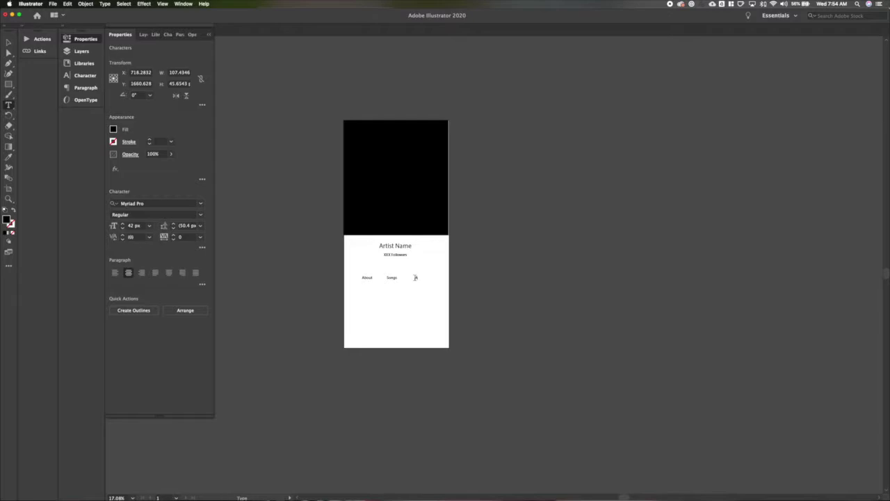
key("Escape")
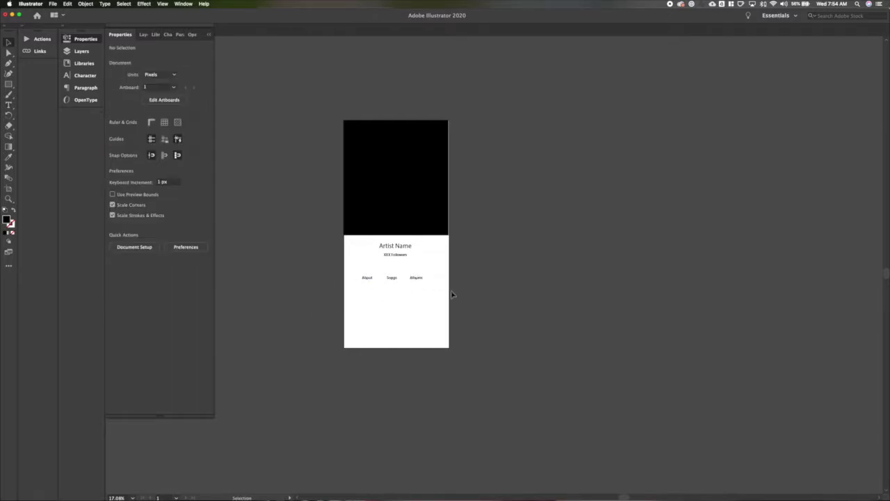
Step: Move the About, Songs and Albums labels up together by 50 px
left_click_drag(451, 294, 452, 296)
key("shift+Up")
key("shift+Up")
key("shift+Up")
key("shift+Up")
key("shift+Up")
key("shift+Up")
key("shift+Down")
Step: Shift the Songs and Albums labels to the right to widen the label row
left_click(387, 295)
left_click_drag(405, 278, 345, 275)
key("shift+Right")
key("shift+Right")
key("shift+Right")
key("shift+Right")
key("shift+Right")
key("shift+Right")
key("shift+Right")
Step: Distribute the three labels evenly by their horizontal centers and enlarge their text to 52 px
left_click(202, 320)
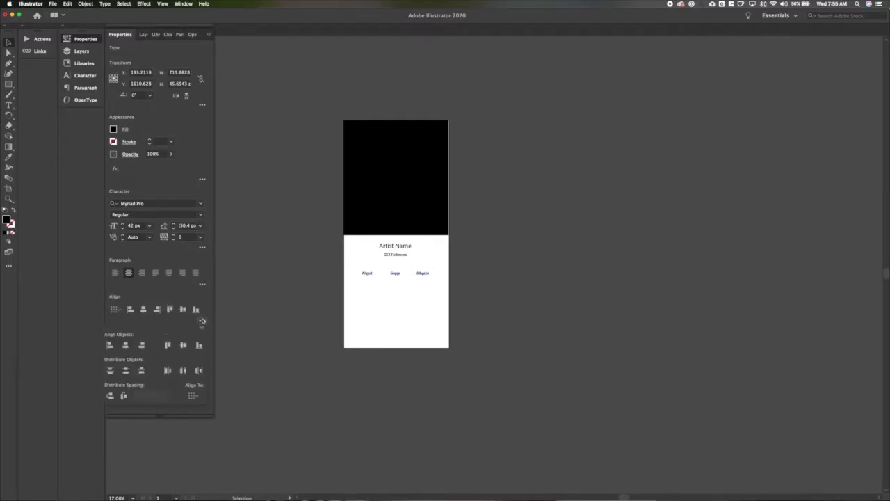
left_click(183, 370)
left_click(400, 276, "shift")
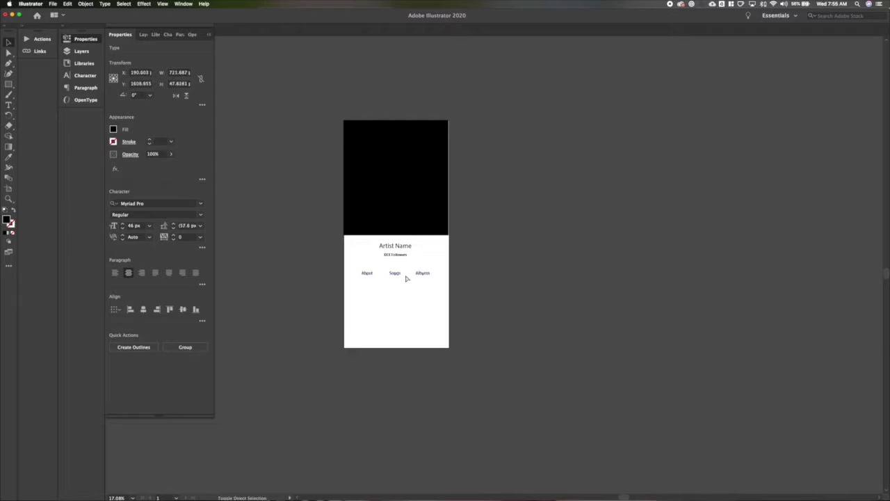
left_click(405, 297)
scroll(407, 299, "down", 3)
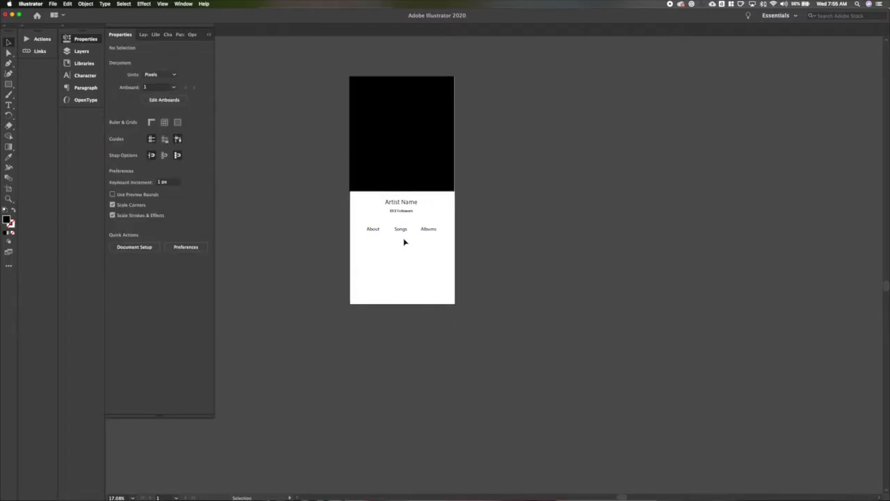
key("t")
left_click(373, 252)
key("Escape")
Step: Underline the "Songs" label to mark it as the active section
left_click(400, 230)
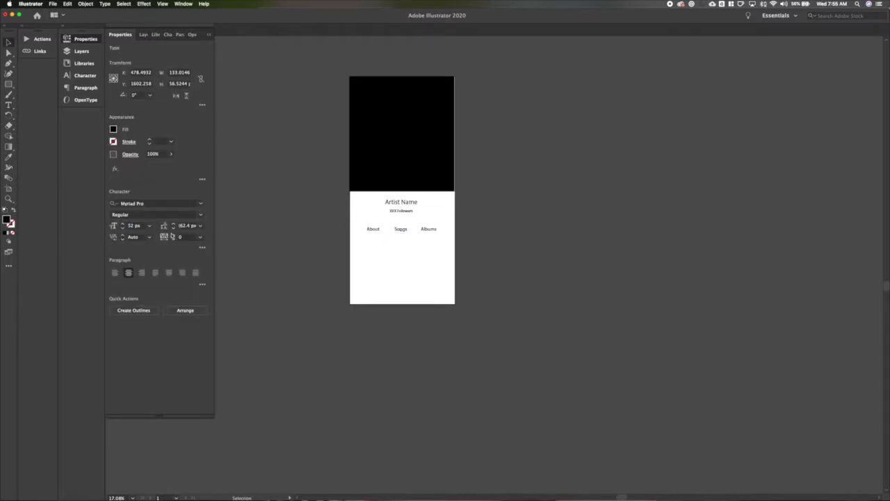
left_click(84, 75)
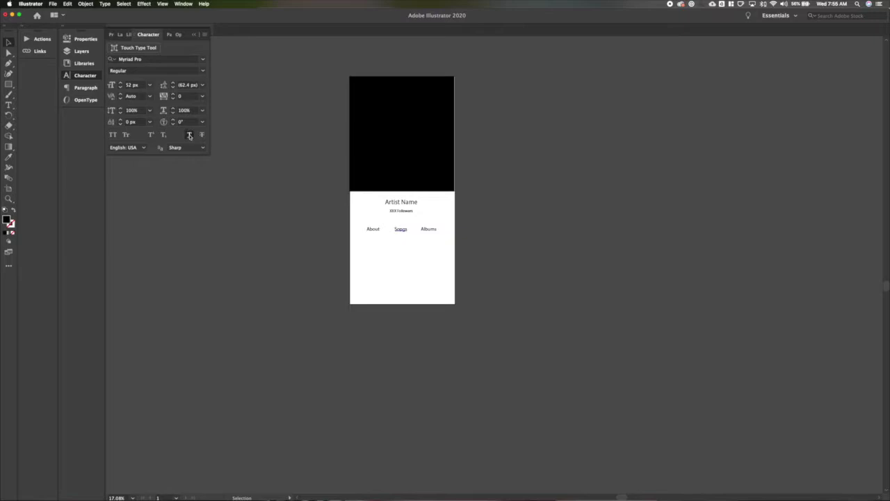
Step: Add the text "Song Title" without underline below the "About" label
key("t")
left_click(361, 248)
type("Song Title")
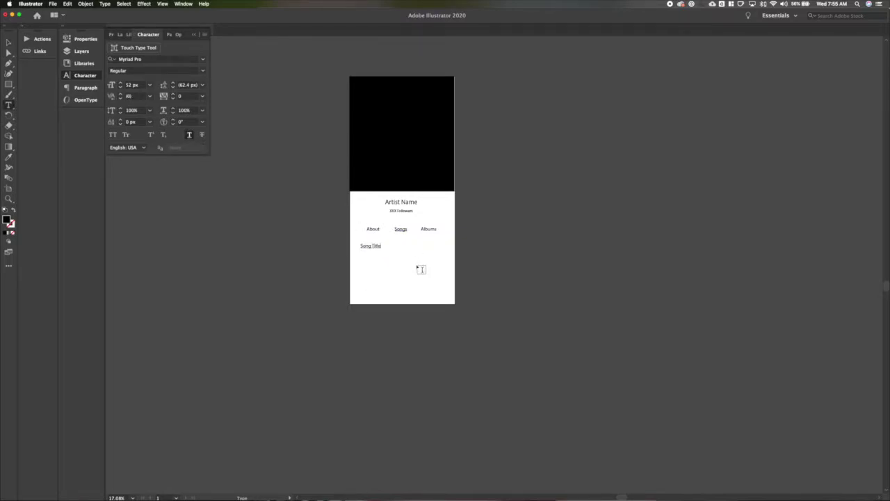
key("super+a")
key("Right")
key("Escape")
Step: Duplicate the song title to the artboard's right side as a right-aligned duration reading "00:00"
left_click_drag(375, 248, 437, 247)
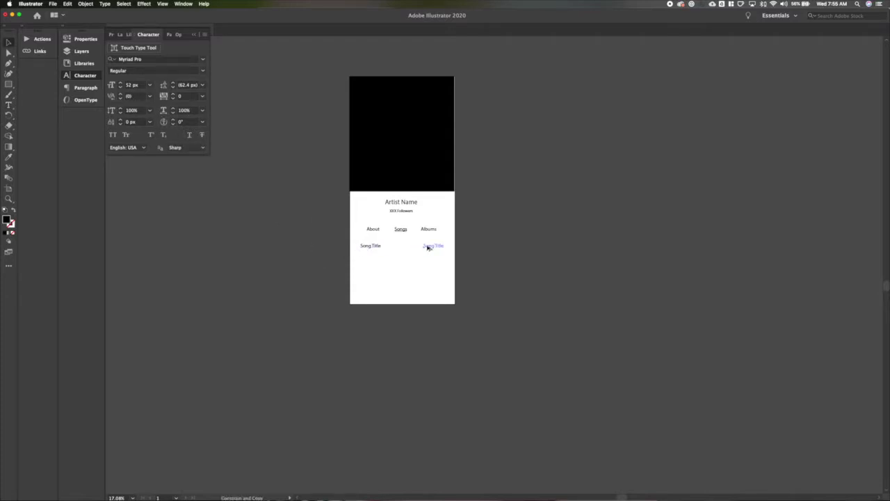
key("t")
left_click(429, 248)
key("super+shift+r")
triple_click(422, 246)
type("00:")
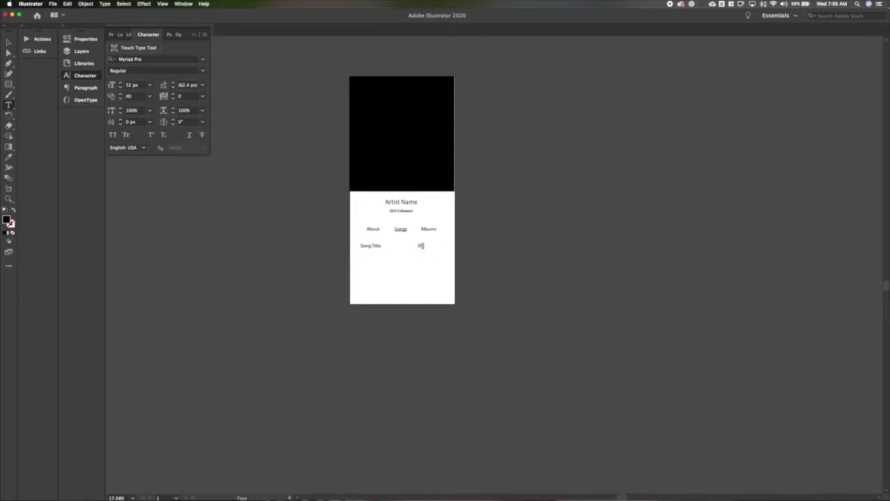
type(":00")
key("Escape")
left_click_drag(417, 244, 438, 245)
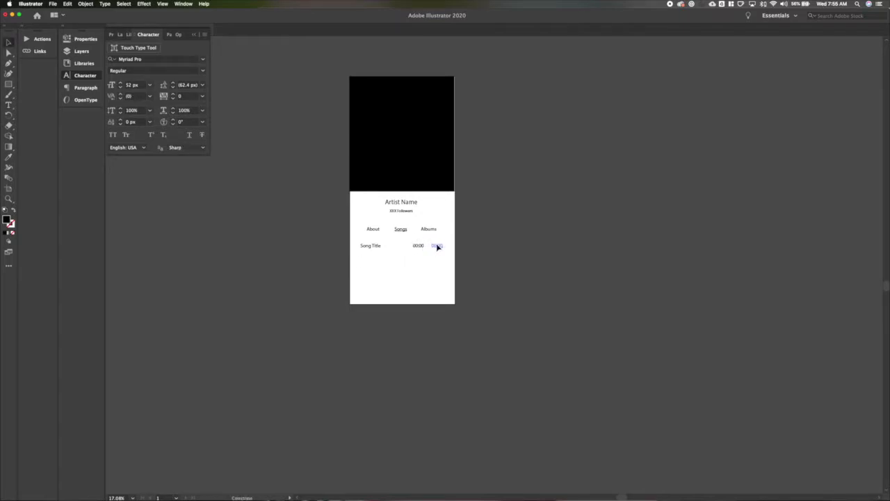
Step: Duplicate the song title and duration row downward to make six rows, the last overlapping the artboard's bottom edge
left_click_drag(367, 246, 367, 294)
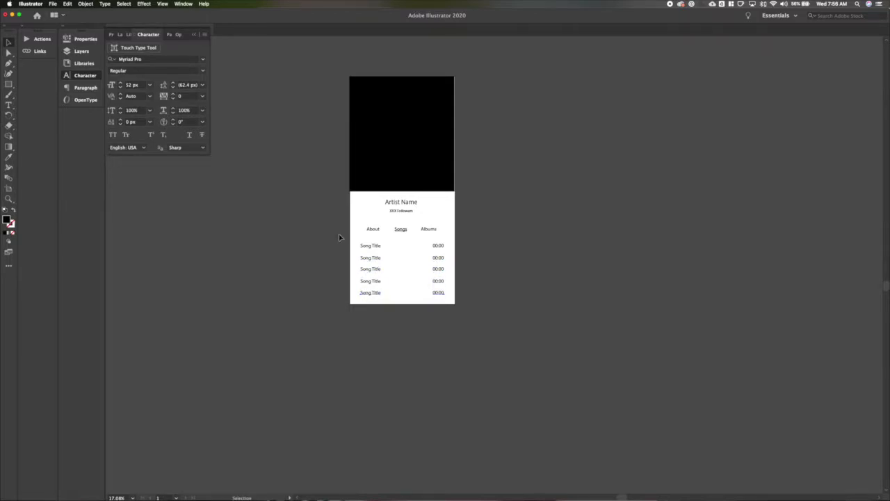
left_click(502, 297)
left_click_drag(439, 295, 441, 309)
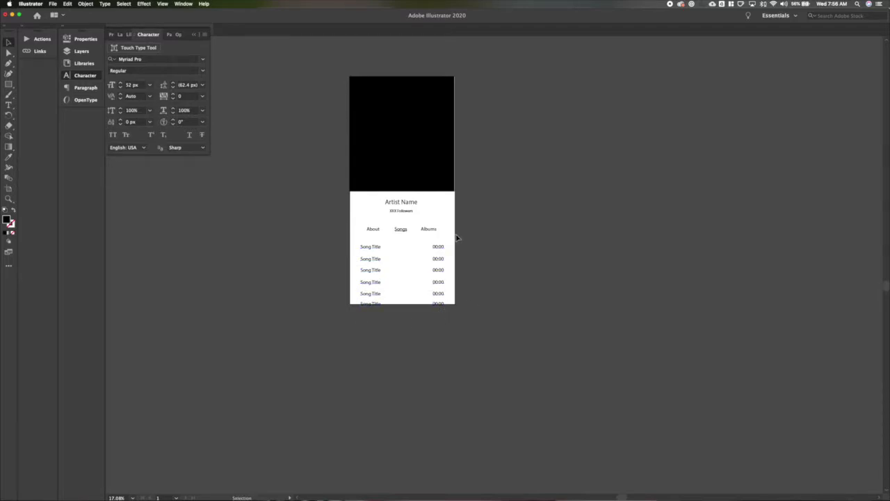
Step: Draw a small black star at the artboard's left edge, beside the label row
scroll(403, 258, "up", 3)
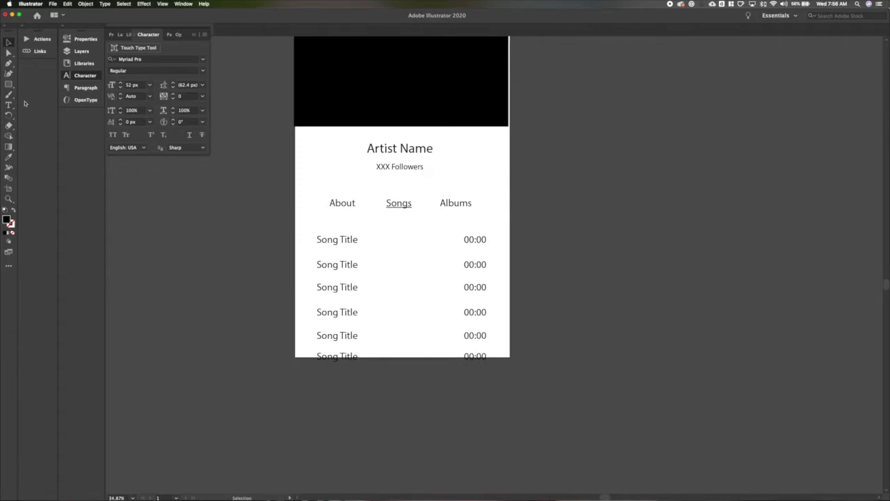
left_click_drag(8, 83, 41, 116)
left_click(288, 214)
left_click(466, 284)
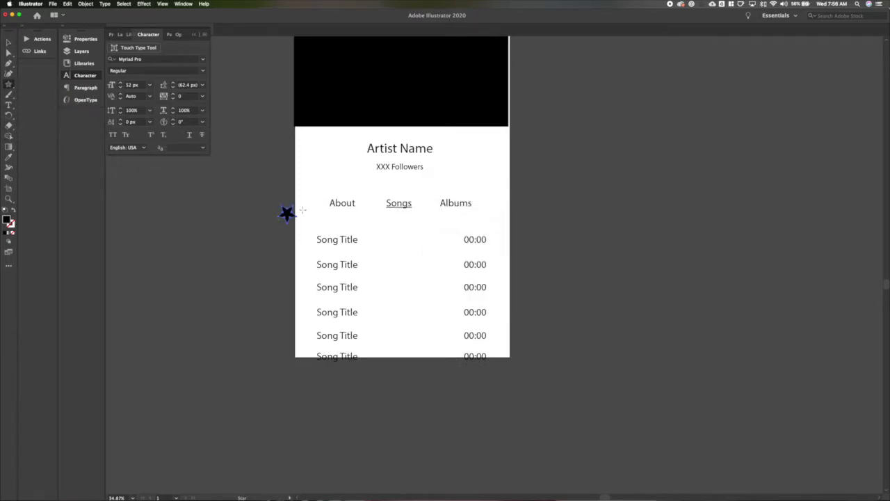
Step: Rotate the star upright and scale it down to suit the height of a song title
key("v")
key("r")
scroll(315, 194, "up", 3)
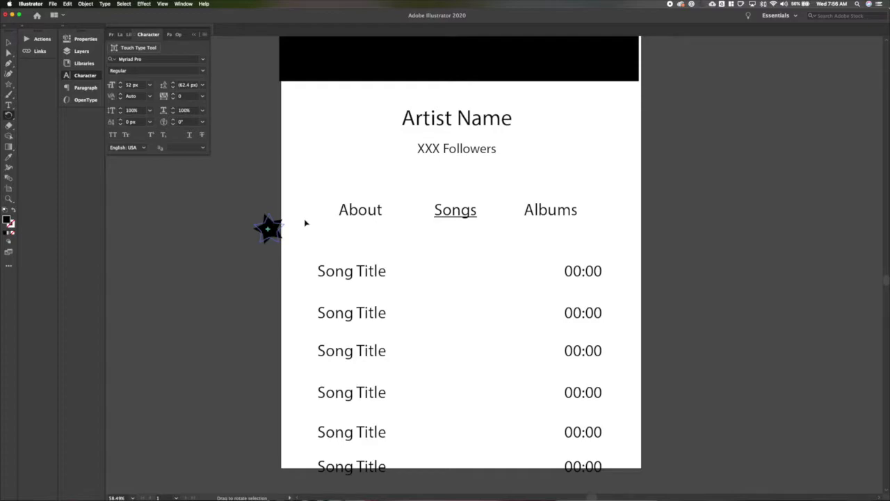
left_click_drag(305, 223, 304, 220)
key("v")
key("s")
mouse_move(322, 186)
left_mouse_down()
mouse_move(301, 211)
mouse_move(315, 259)
mouse_move(308, 275)
mouse_move(300, 271)
mouse_move(303, 314)
left_mouse_up()
key("v")
Step: Swap the star's fill and stroke to make it an outline, and place copies beside all six song titles
left_click(13, 210)
left_click(173, 220)
left_click_drag(303, 314, 315, 468)
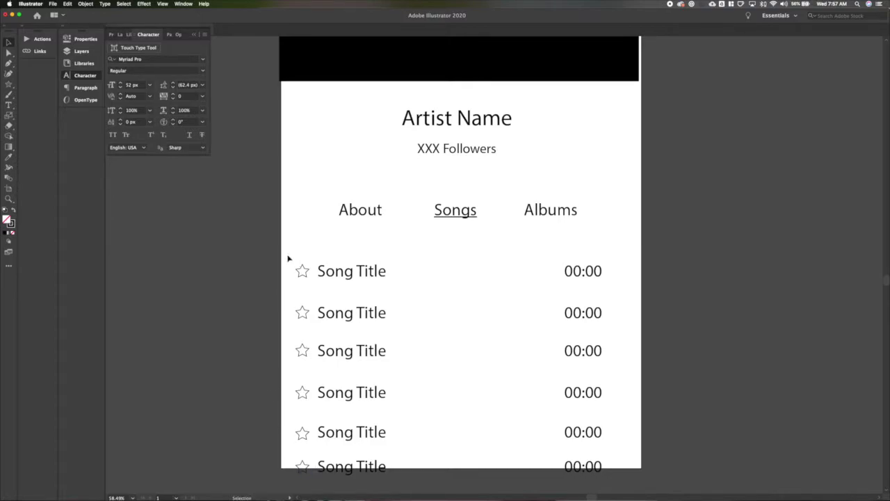
Step: Fill the stars of the first, second and fifth songs with solid black
left_click_drag(287, 257, 313, 325)
left_click(14, 211)
left_click(240, 338)
left_click(299, 431)
left_click(14, 211)
left_click(245, 348)
Step: Nudge all six song rows, including stars and durations, slightly to the right within the artboard
scroll(247, 347, "right", 2)
scroll(291, 333, "down", 3)
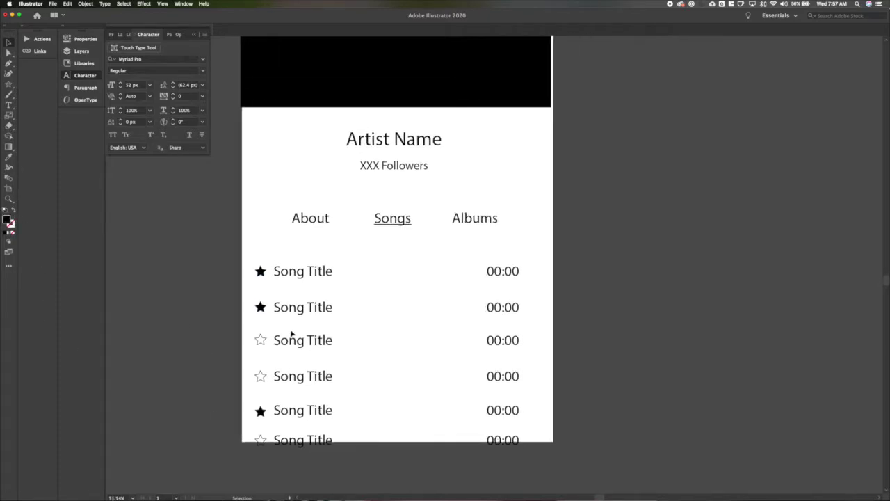
left_click_drag(243, 270, 558, 474)
key("Right")
key("Right")
key("Right")
key("Right")
key("Right")
key("Right")
key("Right")
key("Right")
key("Right")
key("Right")
key("Right")
key("Right")
key("Right")
key("Right")
key("Right")
key("Right")
key("Right")
key("Right")
key("Right")
key("Right")
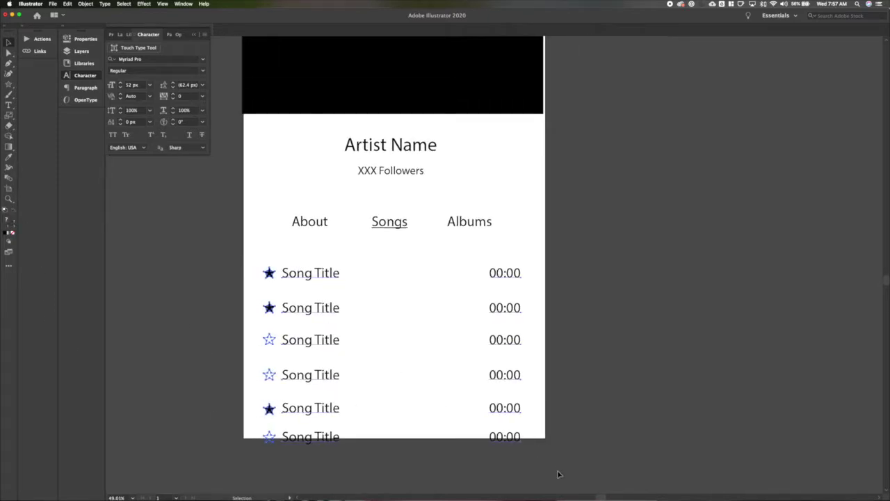
left_click(621, 327)
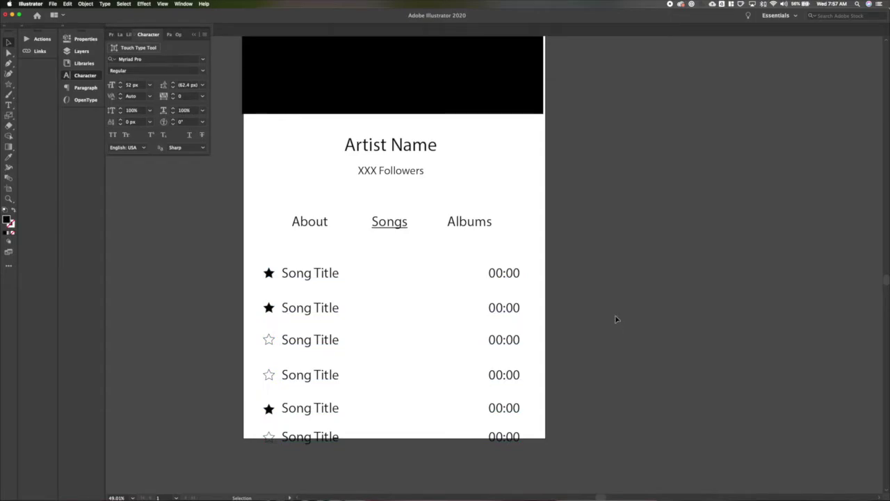
Step: Add the text "+ Follow" near the artboard's edge, beside the followers line
scroll(496, 236, "down", 3)
key("t")
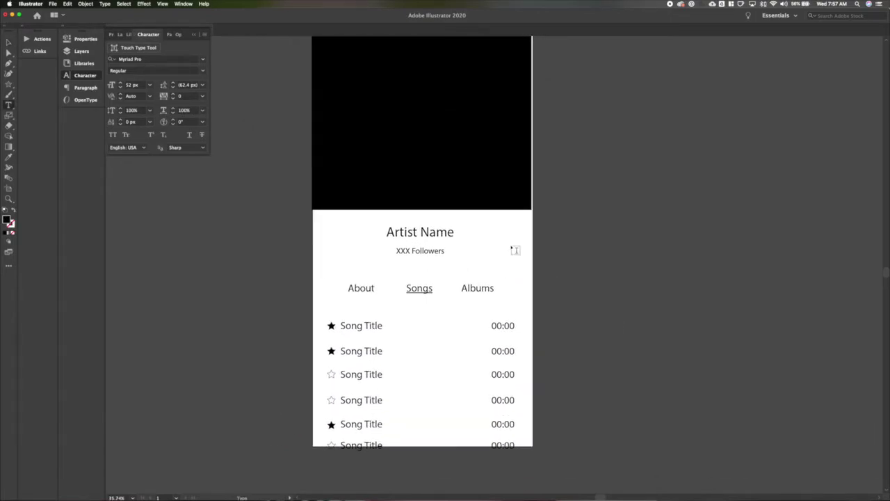
left_click(456, 245)
left_click(513, 248)
key("super+equal")
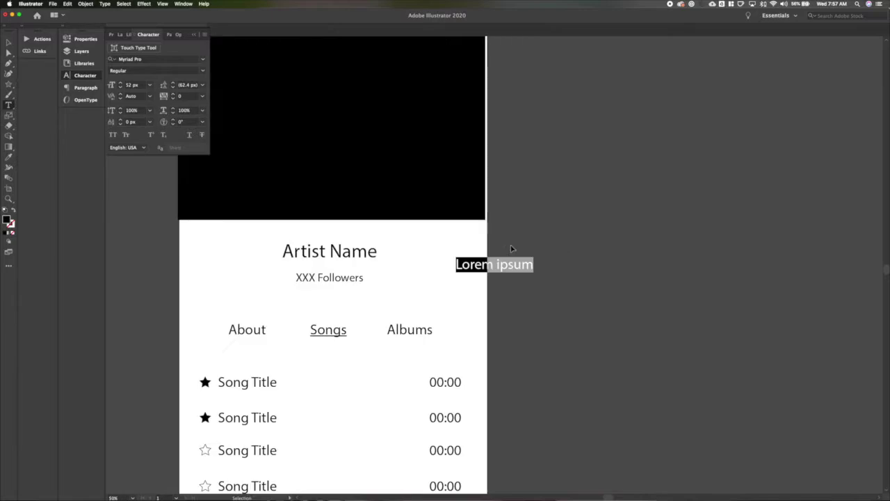
type("+ Follow")
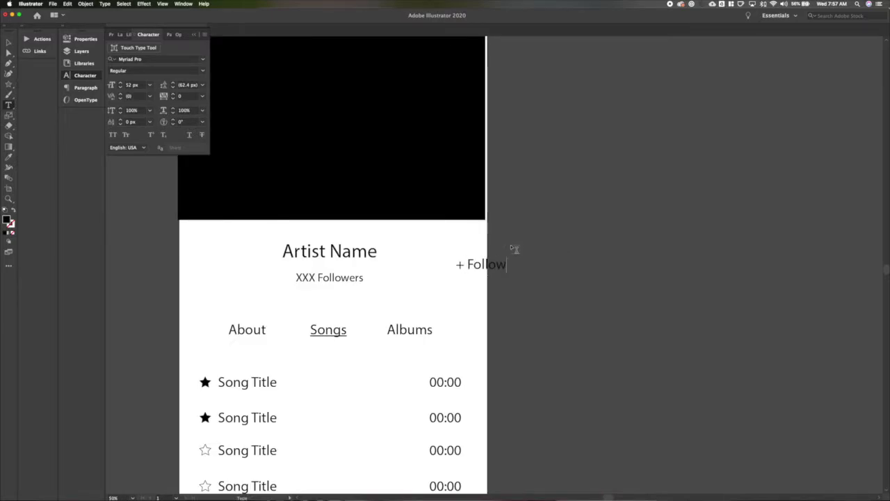
key("Escape")
Step: Scale the "+ Follow" text down and place it inside the artboard, then shift the followers line left on the same row
left_click_drag(500, 266, 444, 267)
key("s")
left_click_drag(506, 215, 475, 232)
key("v")
scroll(429, 269, "down", 1)
left_click_drag(437, 266, 440, 279)
left_click_drag(350, 279, 294, 279)
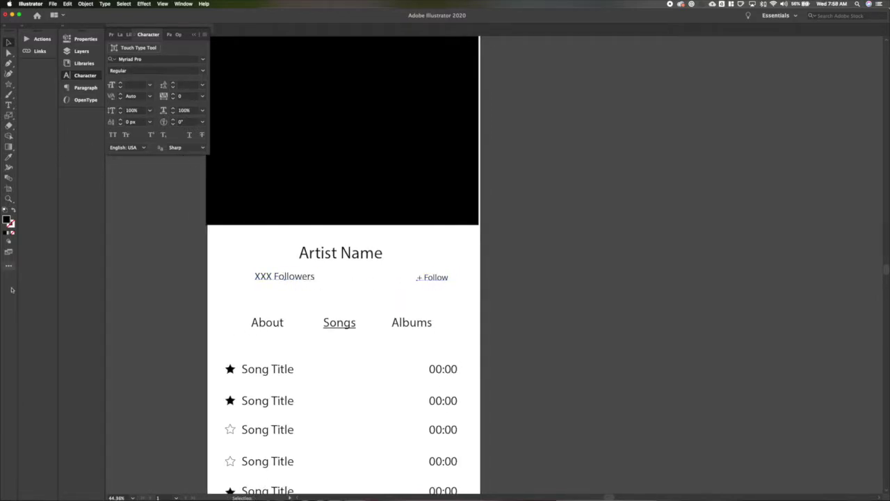
Step: Nudge the followers and "+ Follow" texts left and down, and match their type size at 36.18 px
left_click(78, 41)
left_click(308, 292)
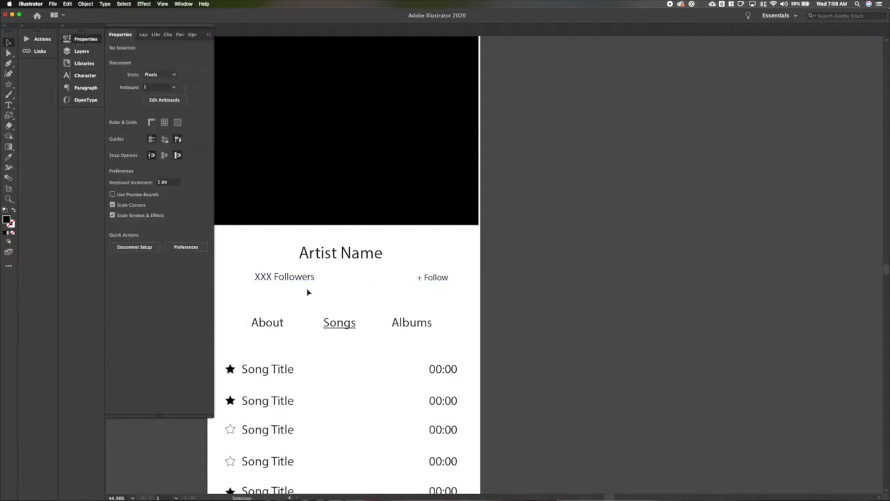
key("shift+Left")
key("shift+Left")
key("shift+Left")
left_click(446, 254)
key("shift+Down")
key("i")
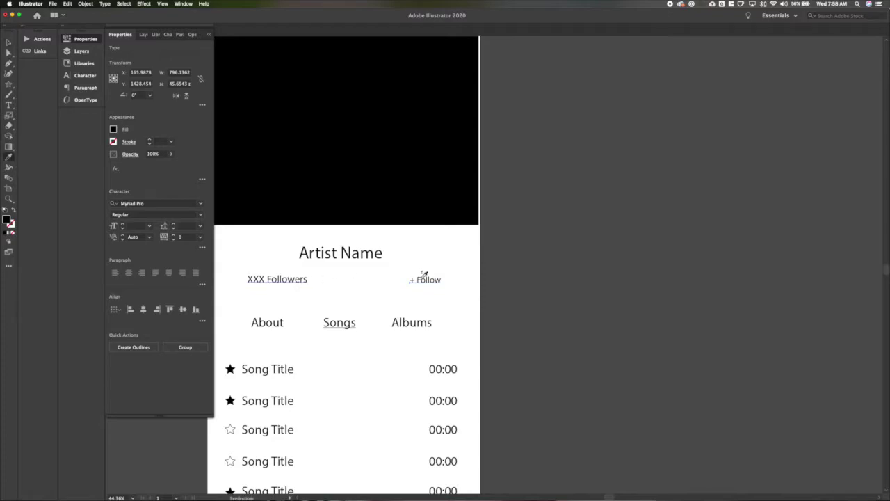
left_click(421, 278)
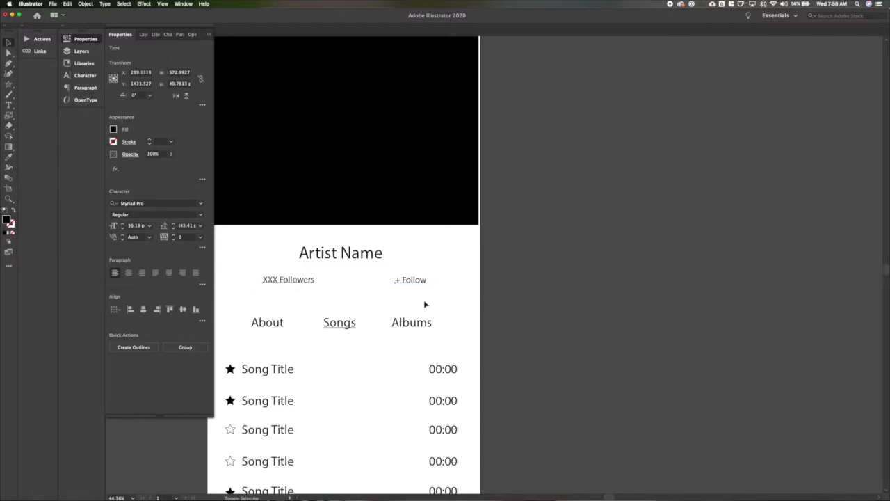
left_click(448, 287)
Step: Draw a rectangle about 175 by 54 px over the "+ Follow" text and fill it with light grey
scroll(449, 285, "down", 3)
scroll(418, 286, "up", 7)
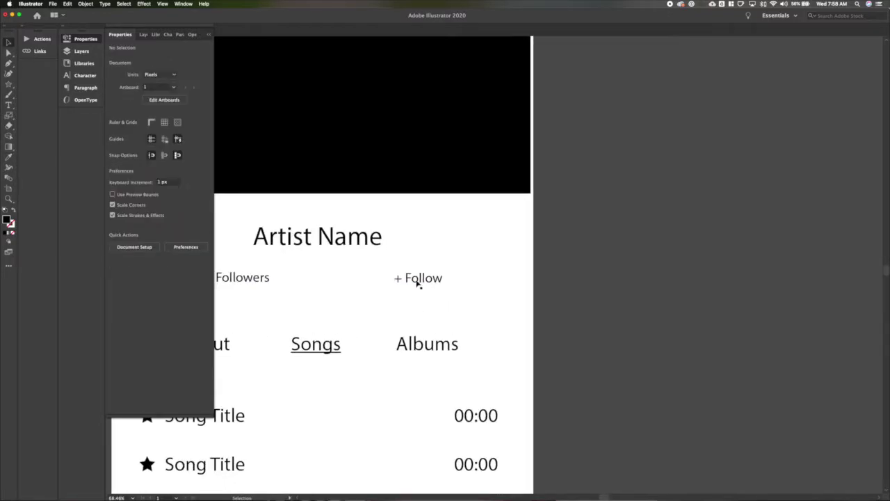
scroll(429, 279, "down", 3)
key("m")
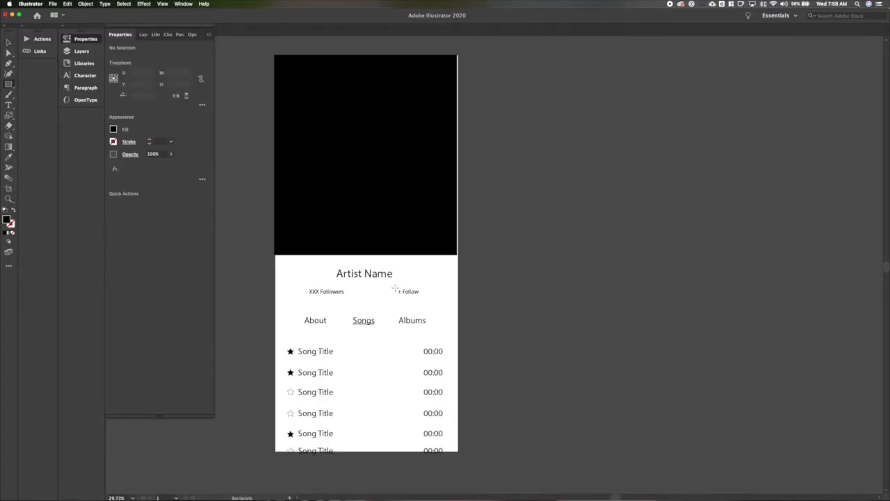
left_click_drag(395, 287, 423, 297)
key("v")
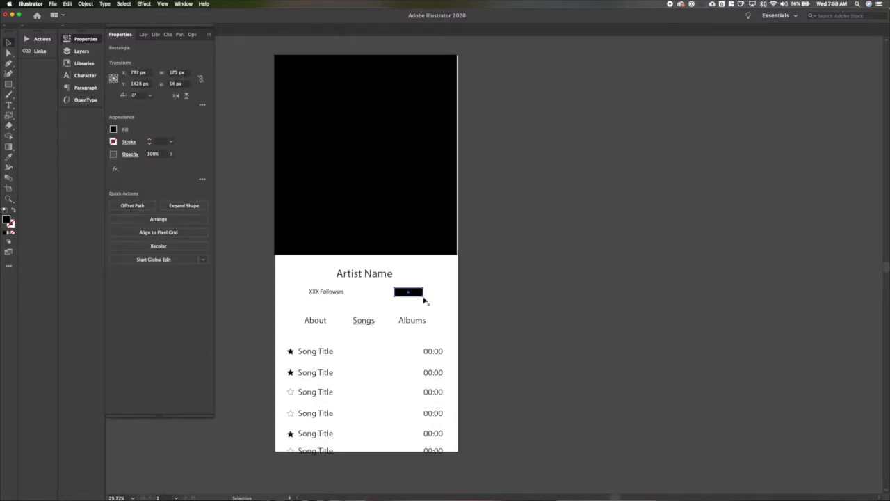
left_click(113, 129)
left_click(64, 186)
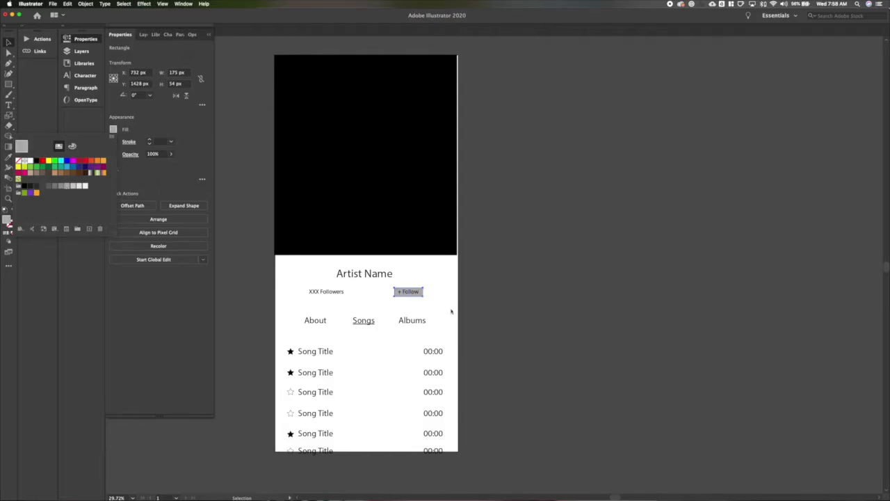
left_click(79, 186)
Step: Round the grey Follow rectangle's corners fully to form a pill-shaped button
scroll(434, 304, "up", 5)
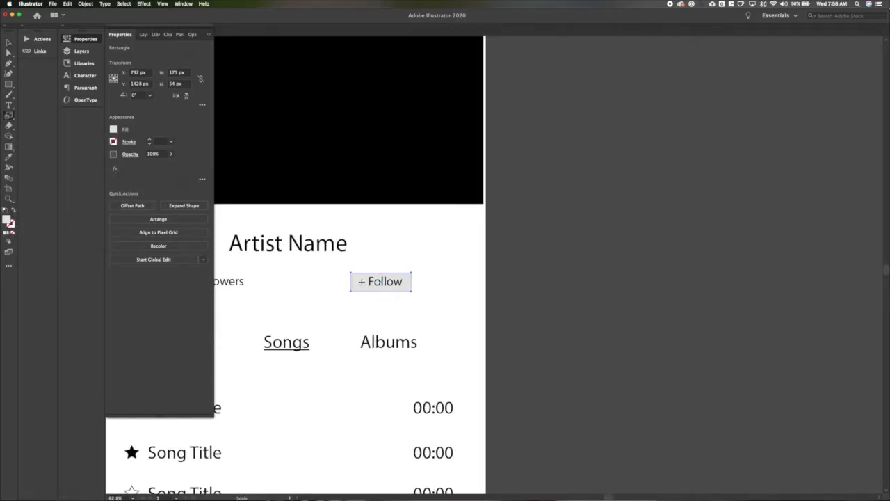
scroll(356, 277, "up", 7)
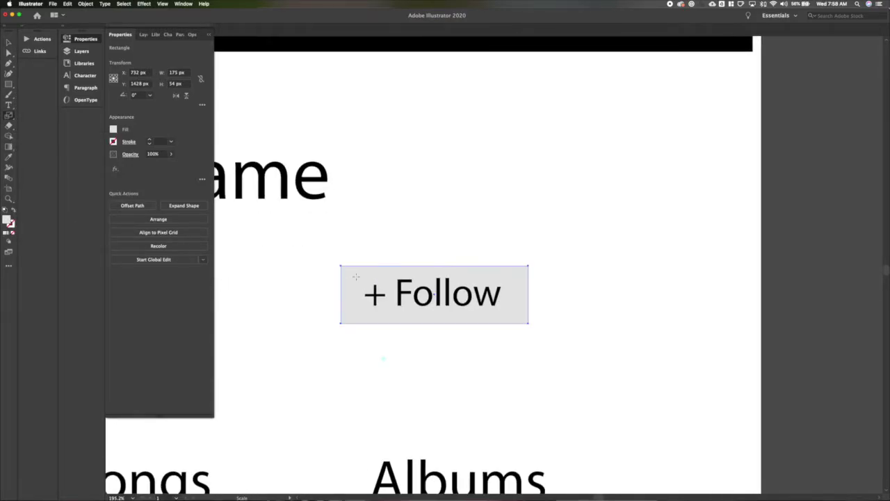
key("v")
key("a")
left_click_drag(348, 274, 379, 293)
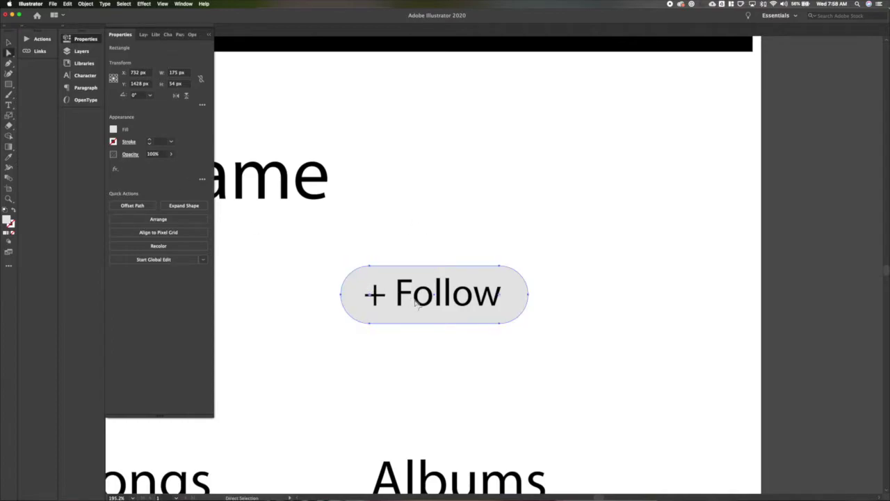
Step: Stretch the Follow pill's width to about 198 px, keeping it around its text
key("v")
key("s")
left_click_drag(532, 265, 546, 254)
key("v")
scroll(556, 264, "down", 6)
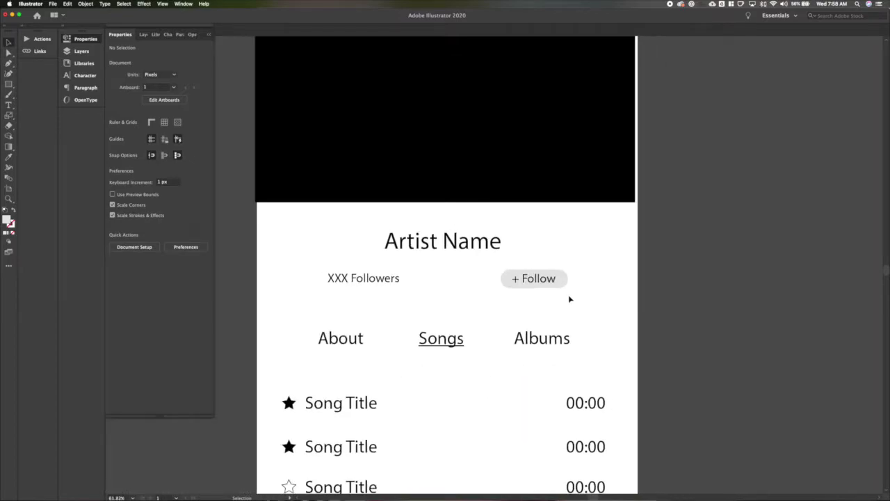
Step: Centre the followers line beneath the artist name
left_click(367, 276, "shift")
left_click(363, 280)
left_click_drag(364, 279, 448, 278)
Step: Move the Follow button with its text up to the artist name's row and shift the artist name to the left side
left_click(550, 279, "shift")
scroll(549, 292, "up", 4)
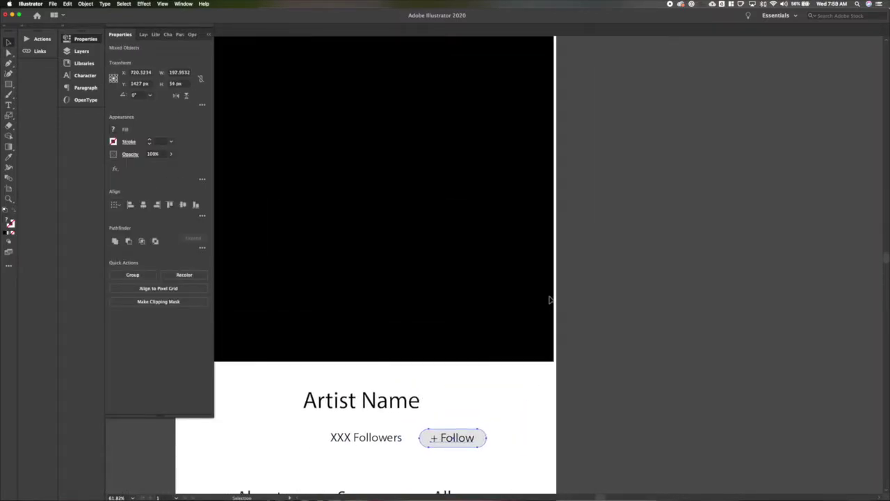
scroll(546, 306, "down", 3)
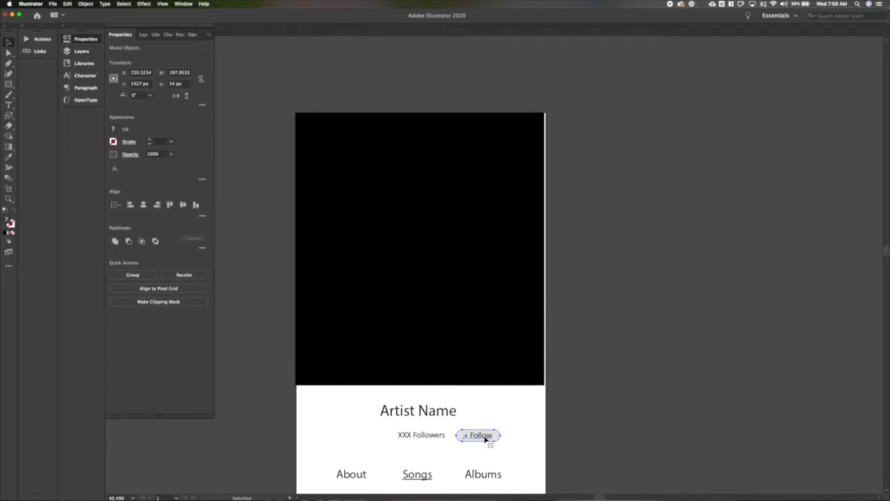
left_click_drag(484, 436, 513, 411)
left_click_drag(437, 412, 374, 415)
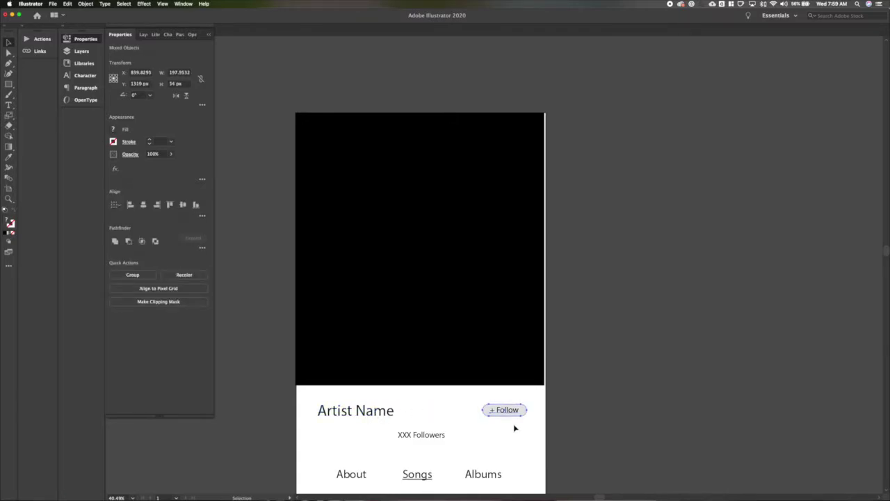
Step: Draw a 63 px square beside the artist name and delete its lower-right corner anchor
left_click(452, 411)
key("m")
left_click_drag(436, 395, 445, 413)
key("a")
key("Delete")
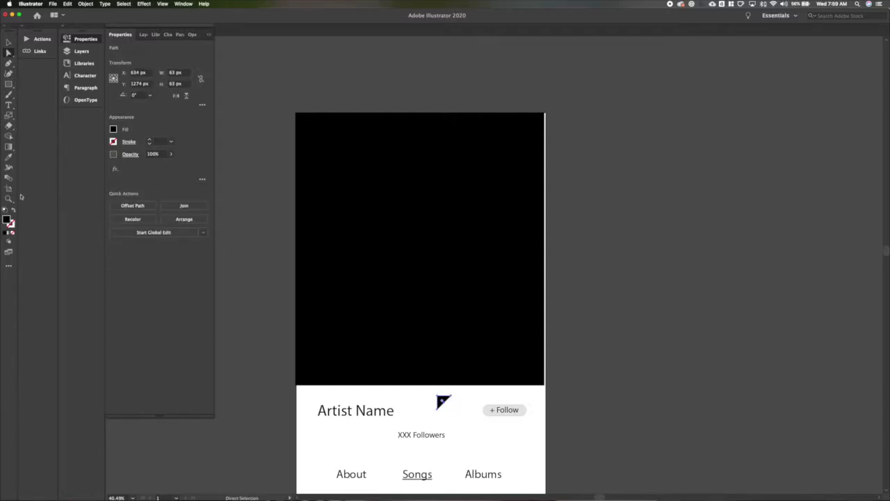
Step: Turn the cut square into an unfilled, left-pointing chevron rotated 45° with a 13 px white stroke
left_click(14, 210)
key("r")
left_click_drag(469, 382, 446, 358)
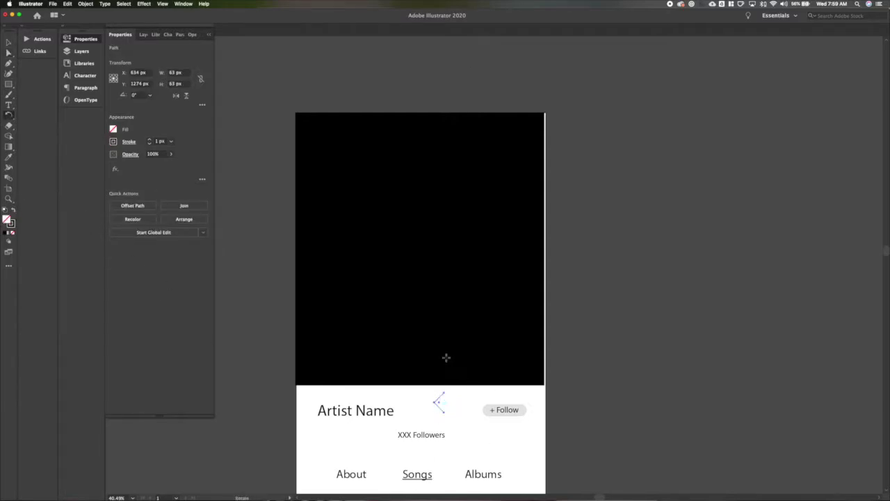
left_click(149, 139)
left_click(114, 143)
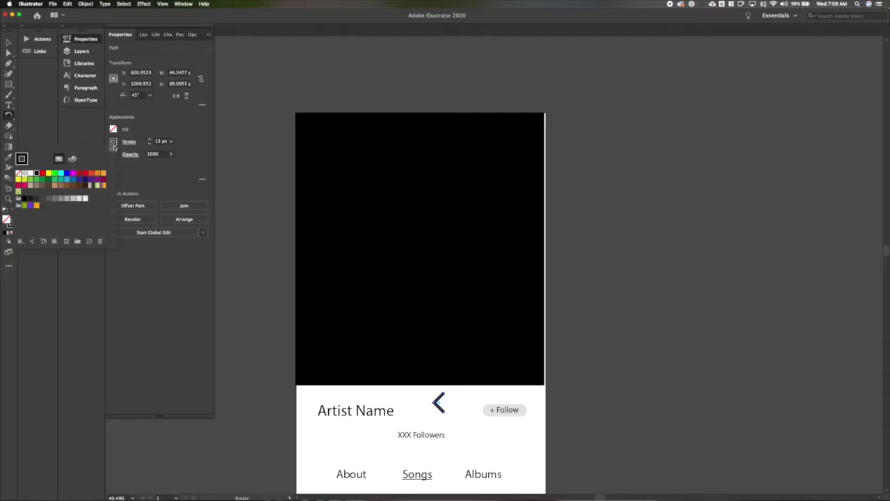
left_click(33, 174)
Step: Place the white chevron in the upper-left corner of the black image placeholder as a back arrow
key("v")
left_click_drag(433, 391, 322, 147)
left_click(261, 182)
Step: Extend the black image placeholder's right edge to the artboard's edge
scroll(260, 183, "down", 5)
scroll(294, 281, "left", 2)
scroll(294, 281, "down", 1)
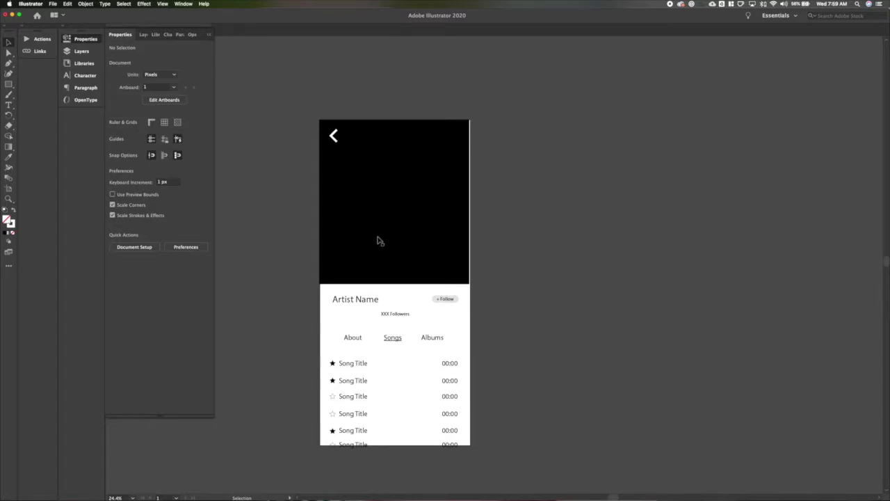
left_click(422, 252)
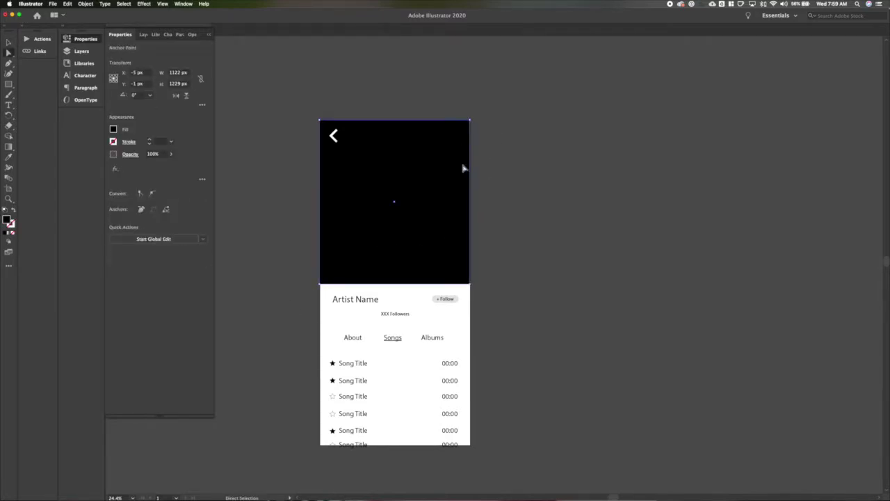
left_click(481, 187)
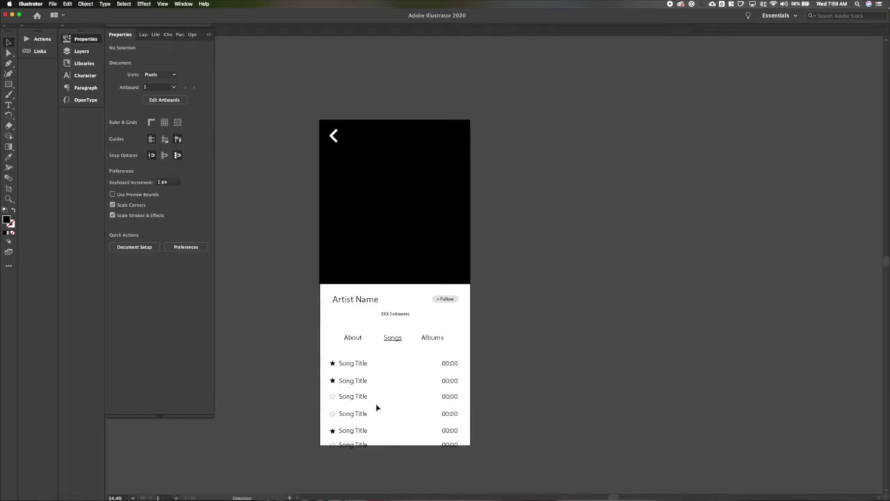
Step: Change the font of all text on the page to Roboto Light
left_click_drag(460, 471, 327, 293)
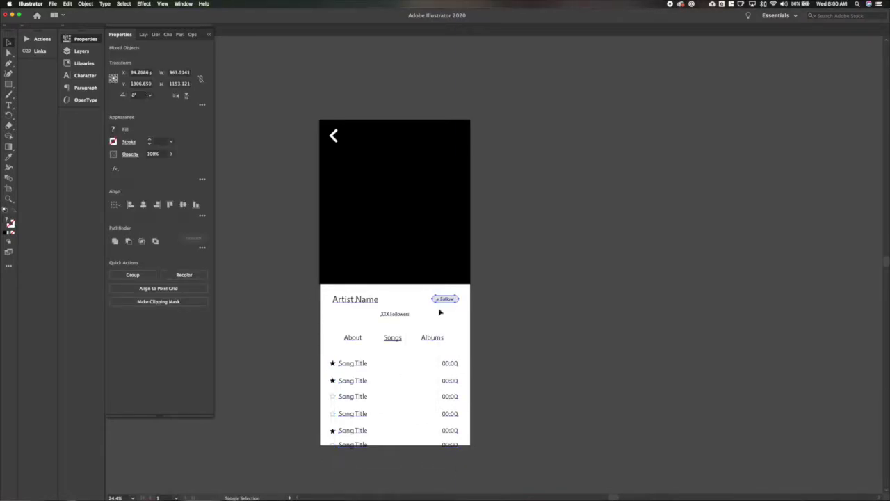
left_click(459, 300)
left_click(152, 202)
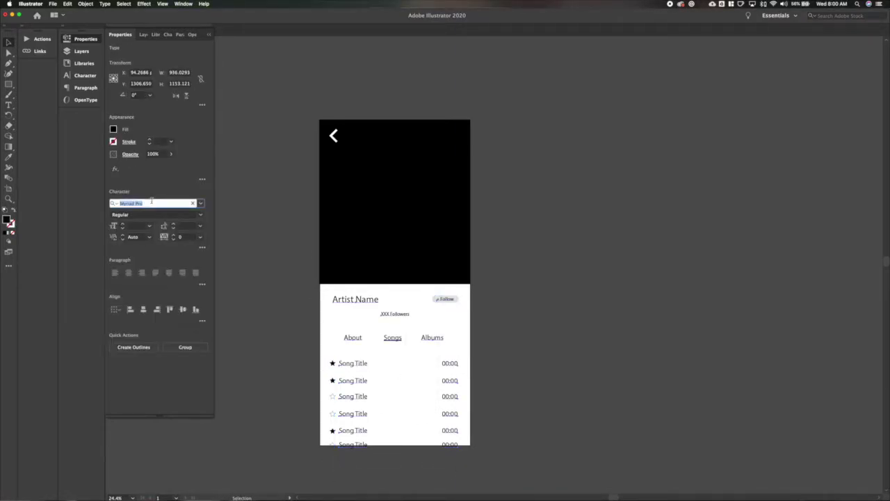
left_click(200, 204)
scroll(173, 327, "down", 10)
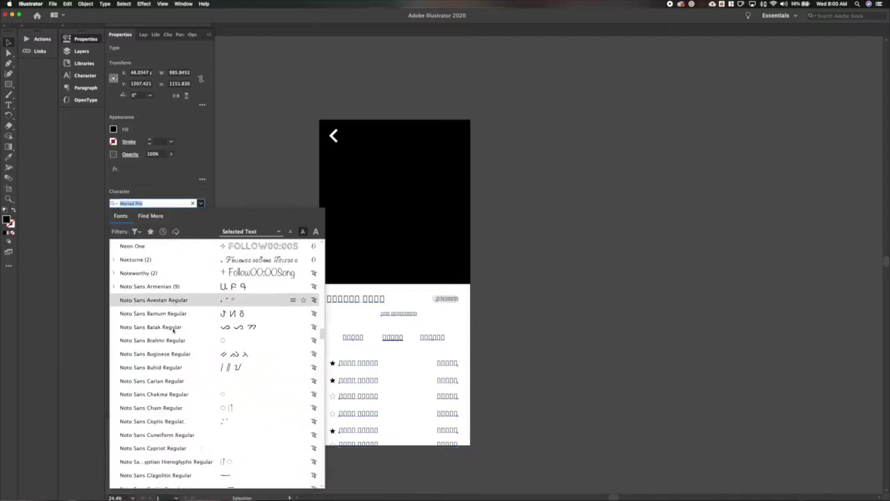
scroll(173, 330, "down", 8)
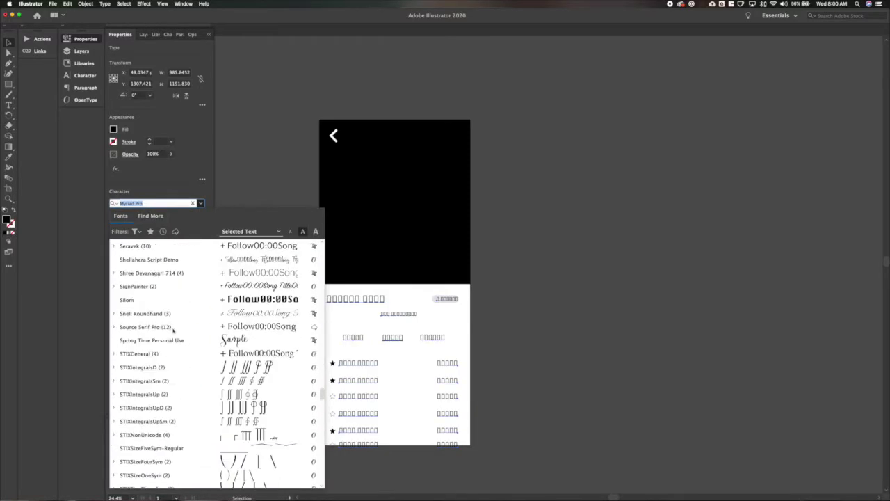
type("robo")
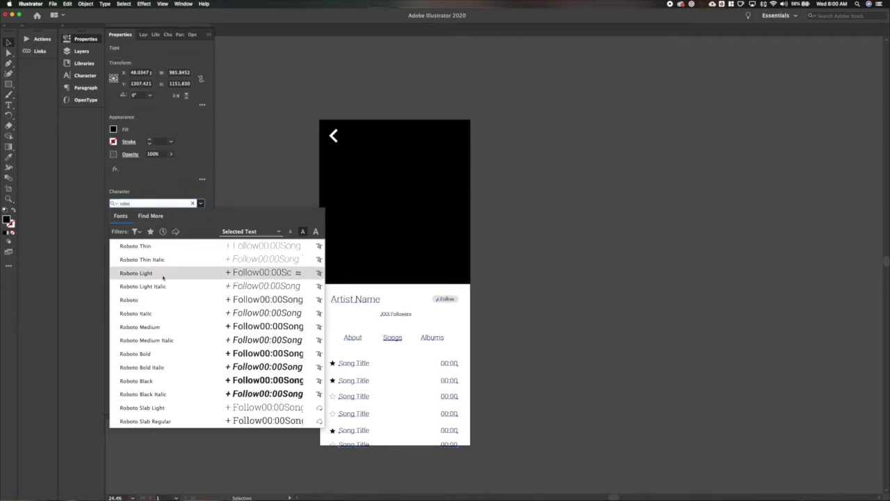
left_click(162, 275)
left_click(256, 315)
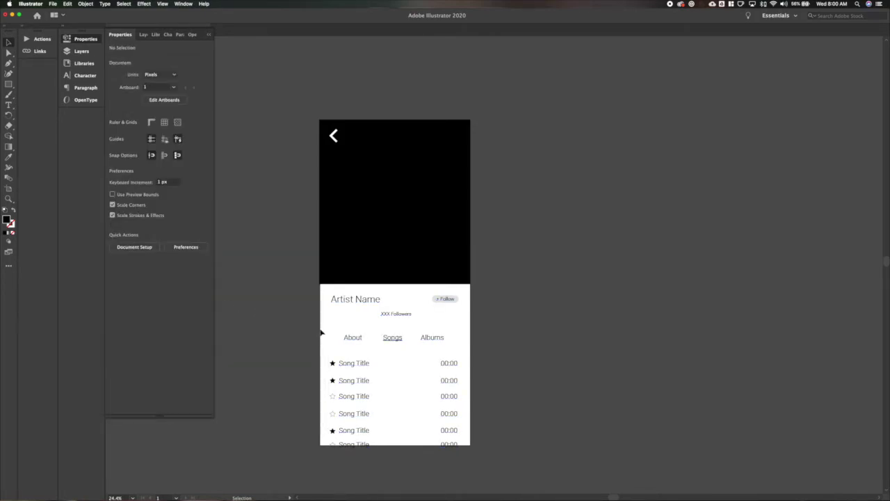
Step: Format the About, Songs and Albums labels as Roboto Medium in all caps at 40 px
left_click(348, 304)
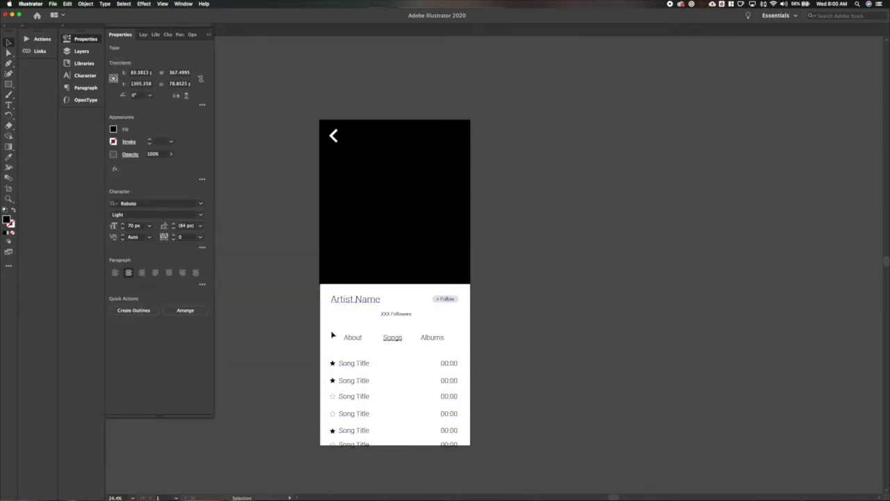
left_click(183, 215)
left_click(155, 282)
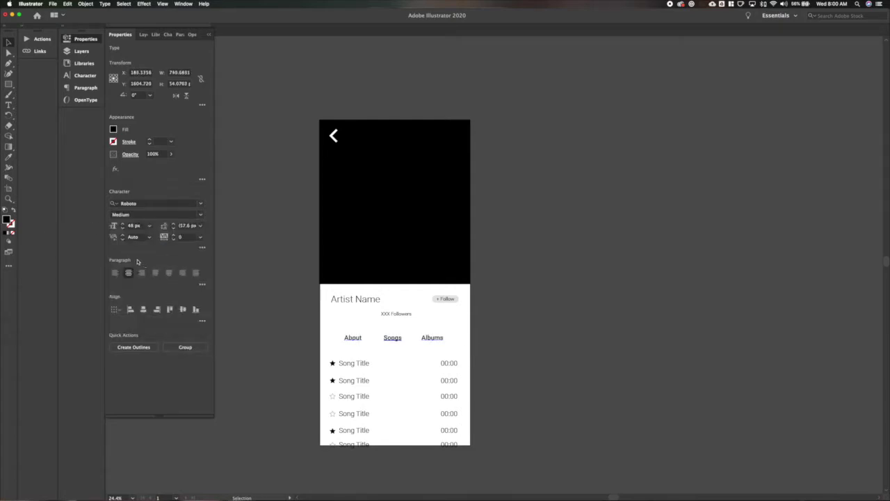
left_click(85, 77)
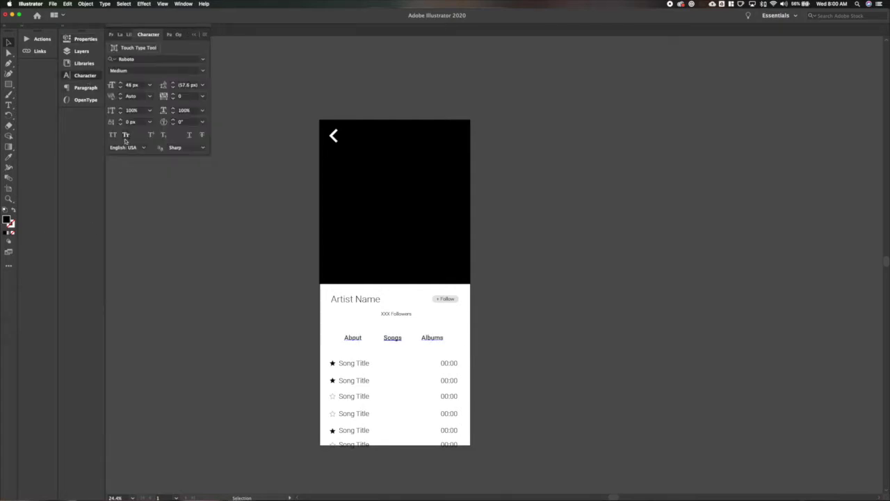
left_click(114, 135)
key("super+shift+comma")
key("super+shift+comma")
key("super+shift+comma")
key("super+shift+comma")
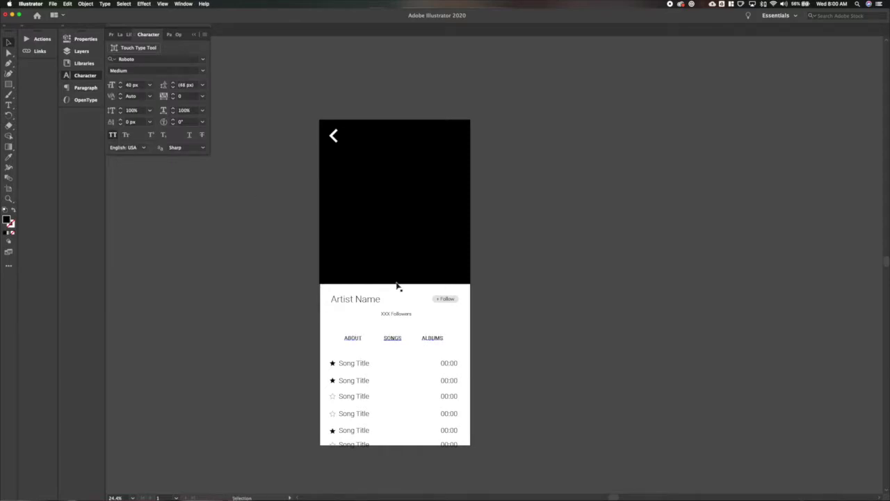
Step: Move the Artist Name text to the page's center and the Follow button off the artboard
left_click_drag(374, 301, 413, 302)
left_click(445, 298)
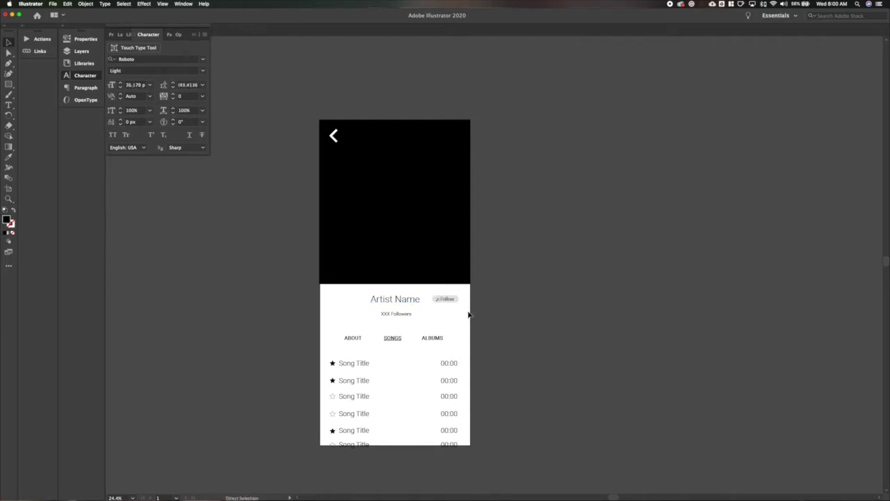
left_click_drag(449, 300, 527, 295)
Step: Set the ABOUT, SONGS and ALBUMS labels to Roboto Black with a tracking of 120
left_click(452, 332)
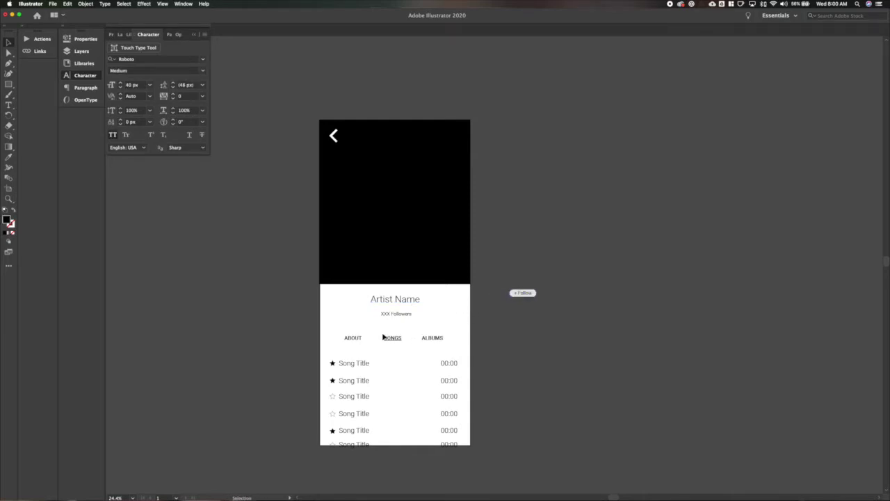
scroll(416, 332, "up", 5)
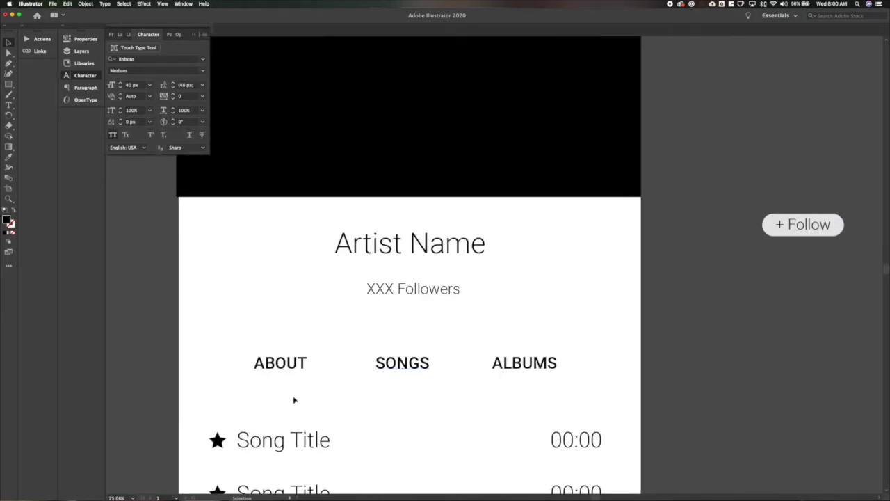
left_click(151, 68)
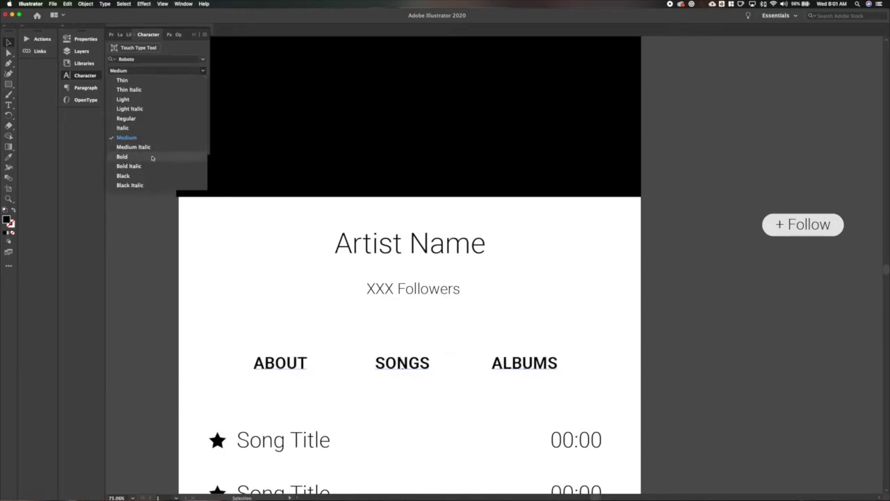
left_click(150, 180)
key("alt+Right")
key("alt+Right")
key("alt+Right")
key("alt+Right")
key("alt+Right")
key("alt+Right")
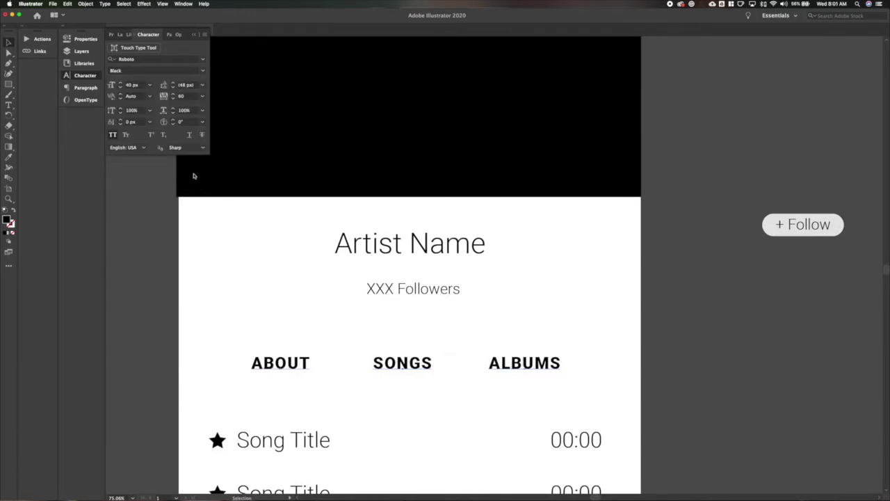
scroll(396, 333, "right", 3)
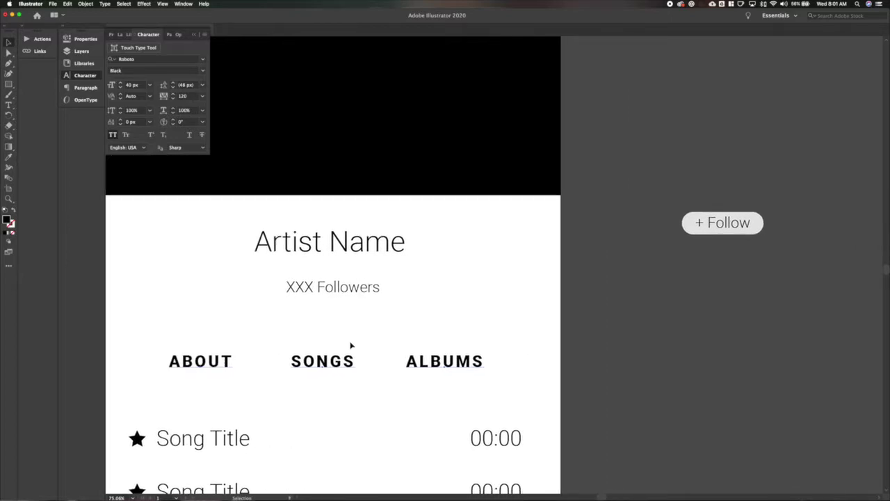
Step: Set the black image placeholder's width to 1125 px and its position to X 0, Y 0
scroll(335, 363, "down", 5)
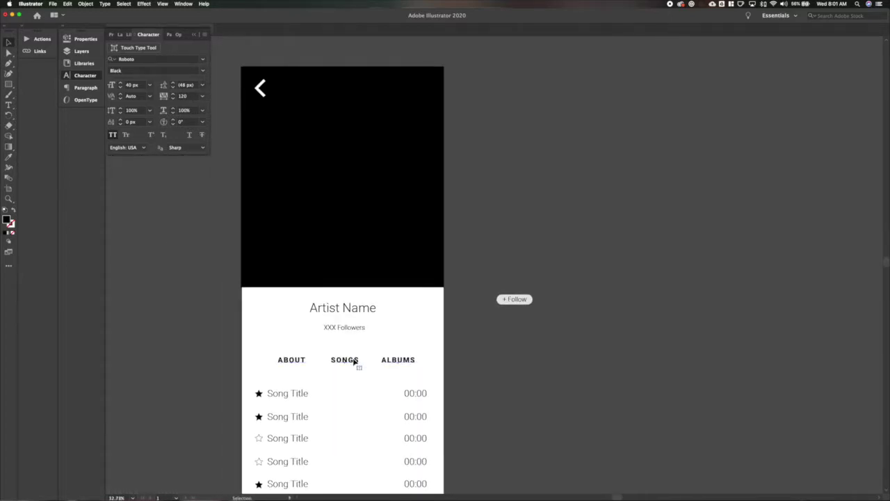
left_click(302, 262)
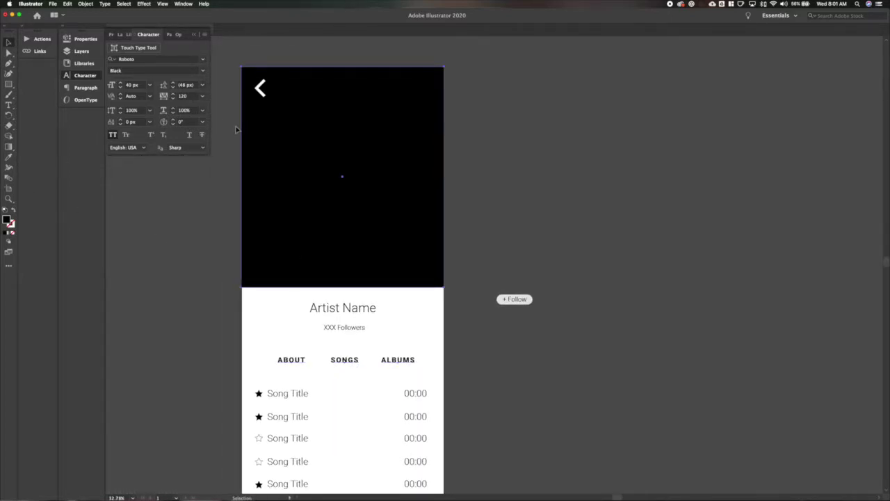
key("shift+o")
left_click(71, 39)
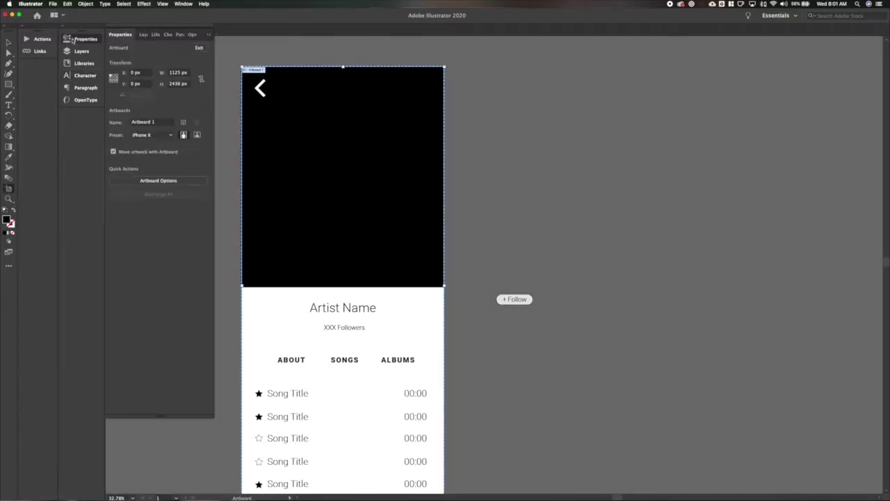
key("Escape")
left_click(276, 153)
left_click(179, 73)
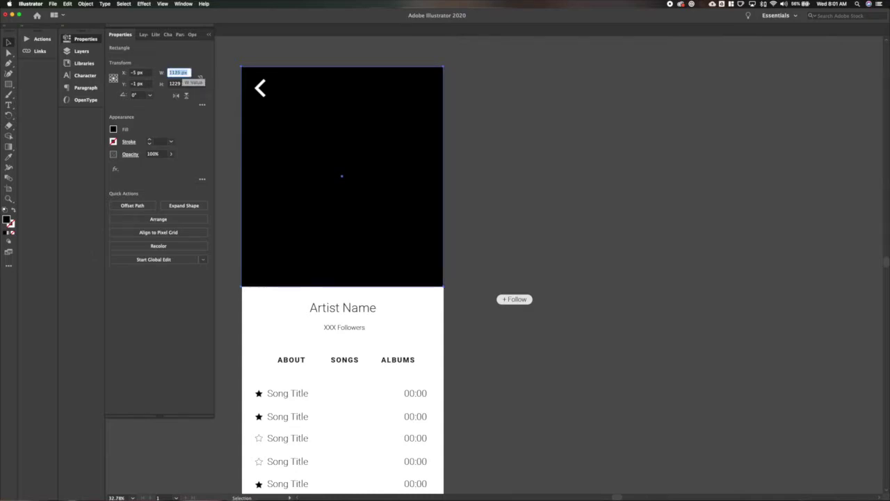
type("1125")
key("Return")
left_click(145, 73)
type("0")
key("Tab")
type("0")
key("Tab")
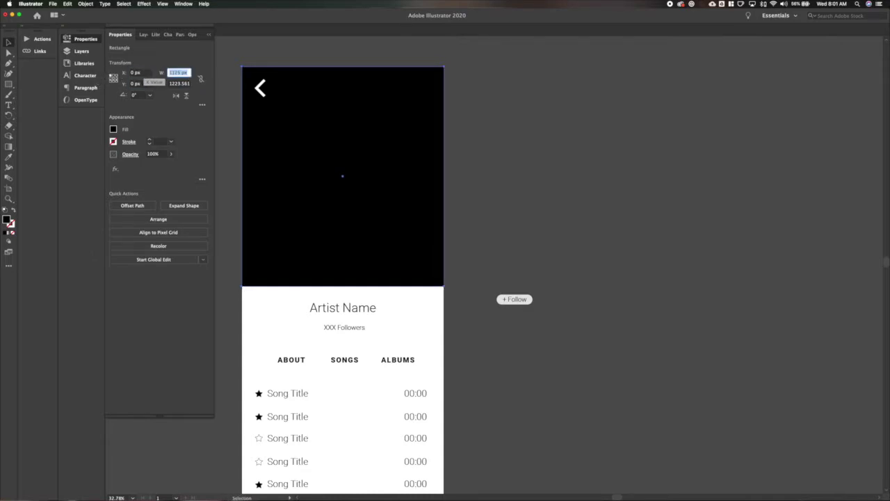
Step: Align the Artist Name text to the horizontal center of the black image placeholder
left_click(353, 308, "shift")
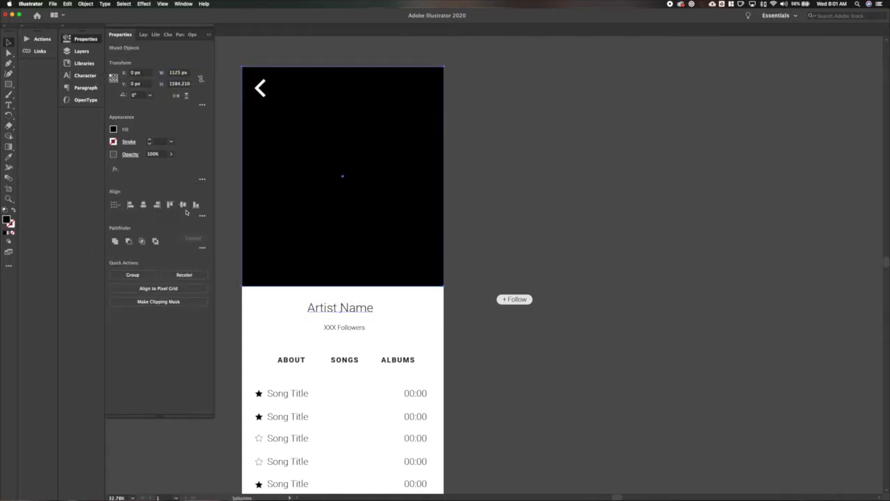
left_click(144, 206)
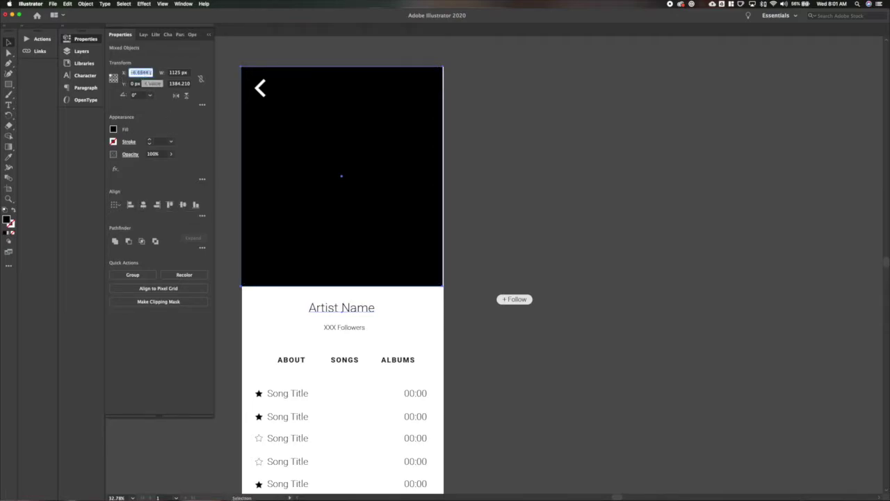
left_click(386, 325)
Step: Change the font of the XXX Followers text to Roboto Slab Light
left_click(356, 331)
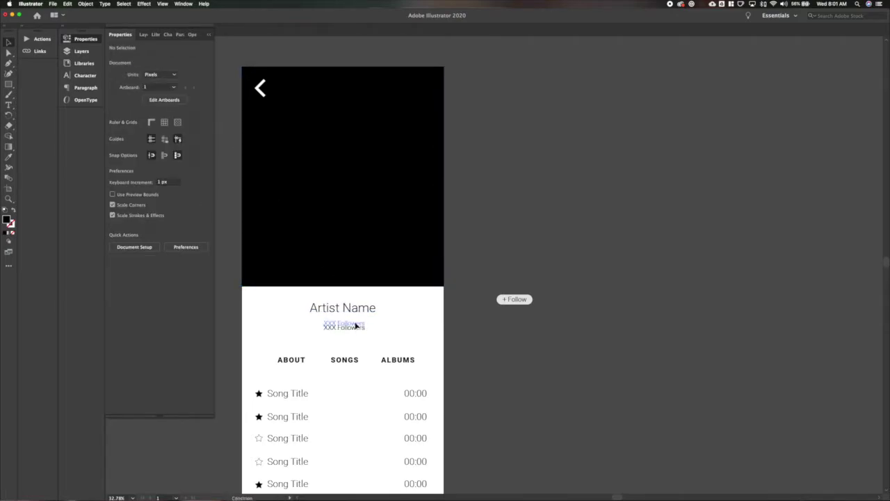
scroll(355, 329, "up", 3)
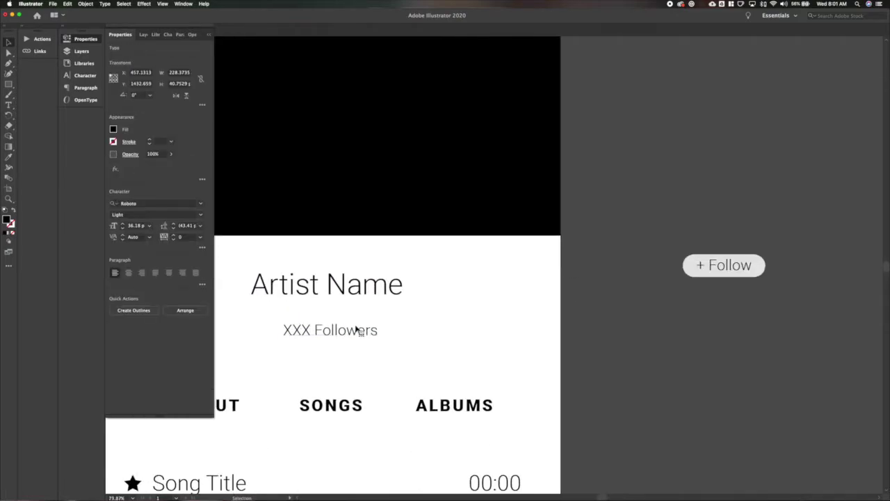
left_click(171, 201)
type("s")
key("Return")
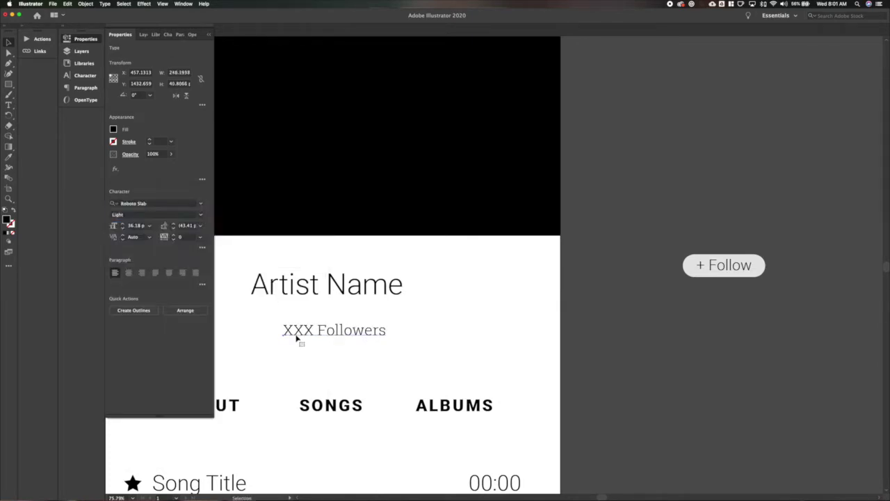
Step: Replace XXX with 321 in the followers text and move it up closer to Artist Name
key("t")
left_click_drag(315, 331, 259, 329)
type("321")
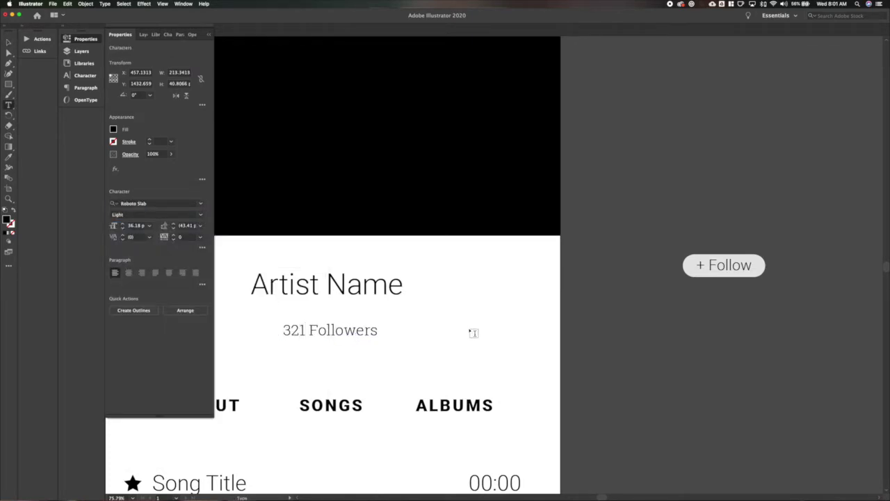
left_click(474, 332, "super")
key("v")
left_click_drag(373, 334, 372, 325)
Step: Enlarge the Artist Name text to 86 px
scroll(374, 305, "up", 3)
scroll(374, 306, "down", 5)
left_click(368, 294)
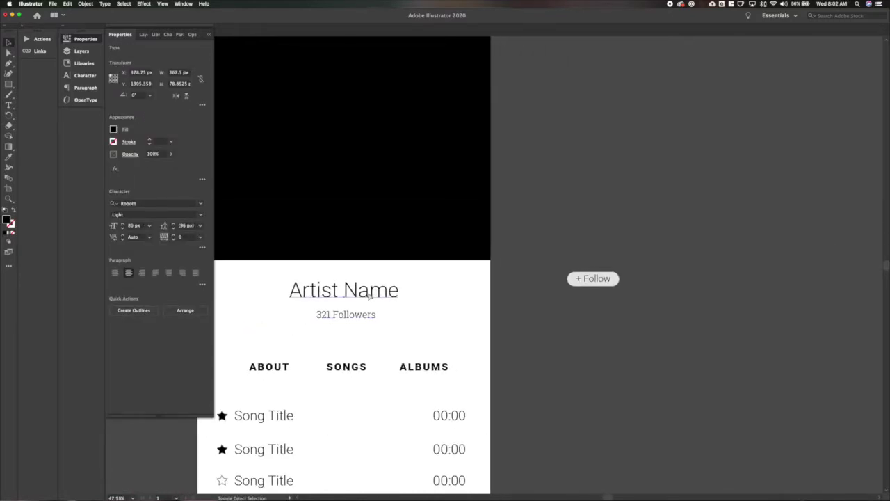
scroll(368, 295, "up", 2)
scroll(370, 298, "down", 5)
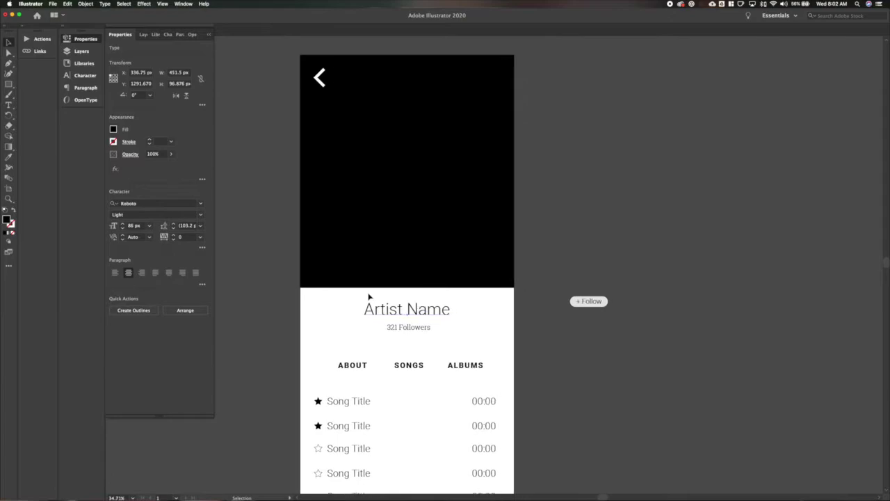
Step: Move the Artist Name and 321 Followers texts down together by 30 px
left_click_drag(391, 321, 366, 296)
key("shift+Down")
key("shift+Down")
key("shift+Down")
left_click(366, 290)
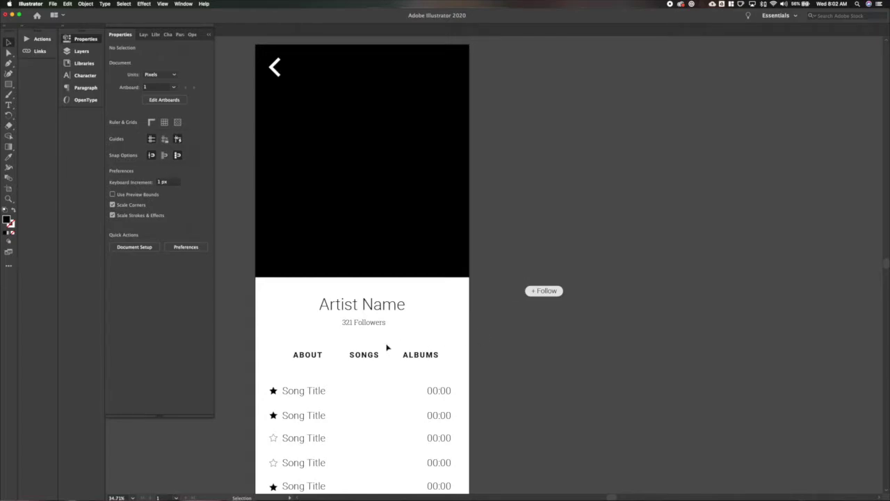
Step: Reduce the ABOUT, SONGS and ALBUMS labels to a font size of 32 px
scroll(388, 347, "down", 2)
key("super+shift+comma")
key("super+shift+comma")
key("super+shift+comma")
key("super+shift+comma")
key("super+shift+comma")
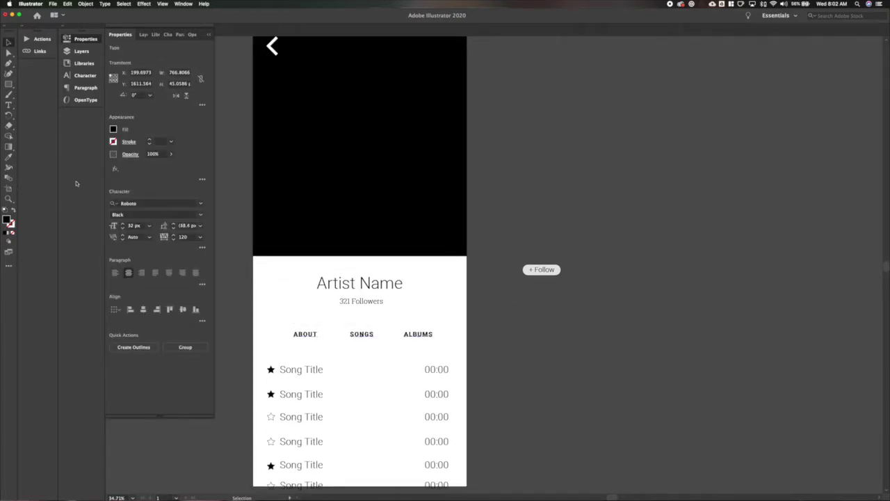
key("super+shift+period")
left_click(294, 320)
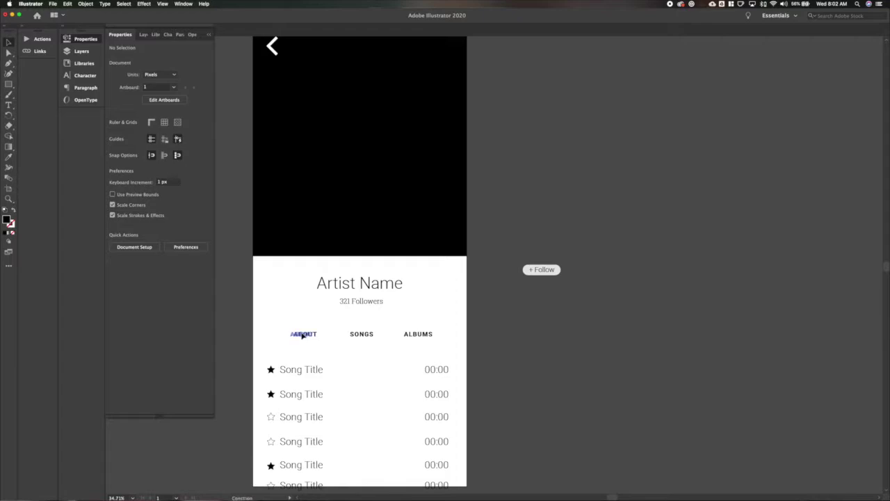
Step: Move ABOUT and ALBUMS outward, distribute the three labels evenly and group them
left_click(300, 334)
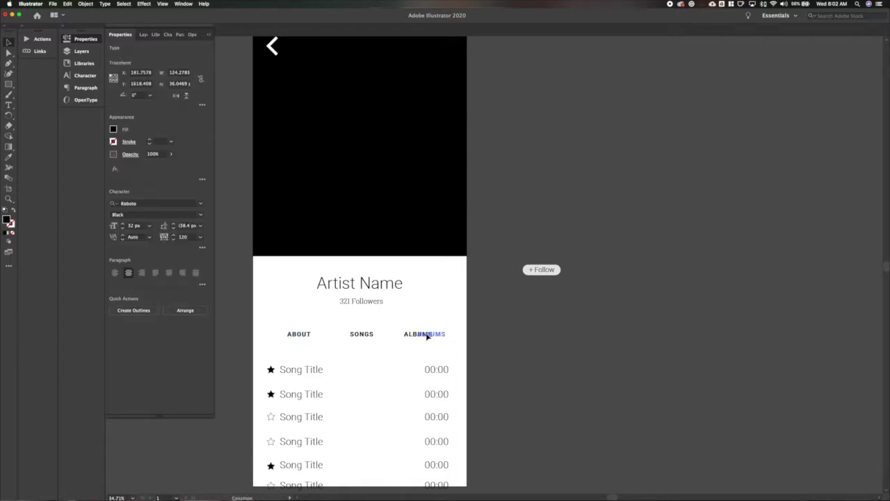
left_click(426, 336, "shift")
left_click(201, 323)
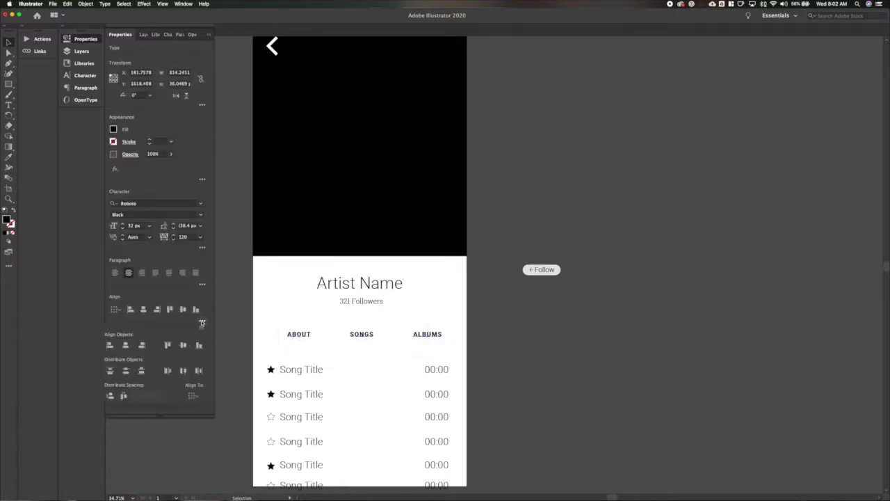
left_click(340, 327, "shift")
Step: Center-align the label group with the 321 Followers text and nudge both 18 px to the left
left_click(352, 304, "shift")
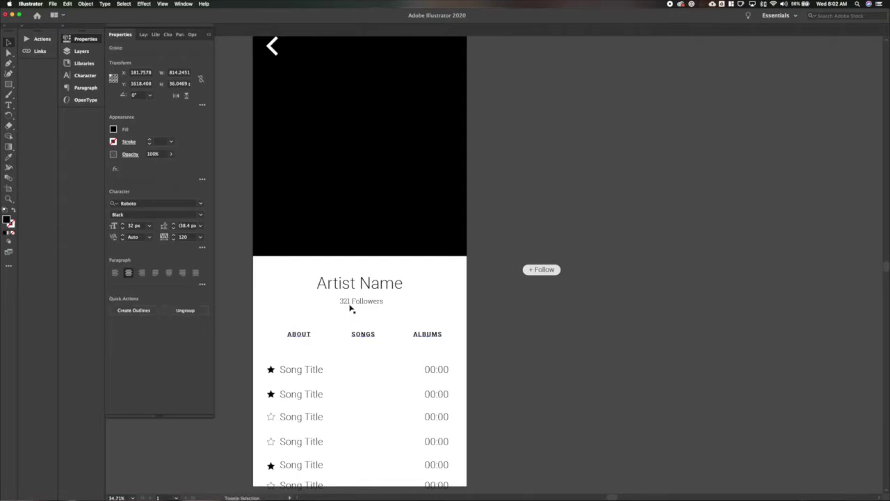
left_click(158, 310)
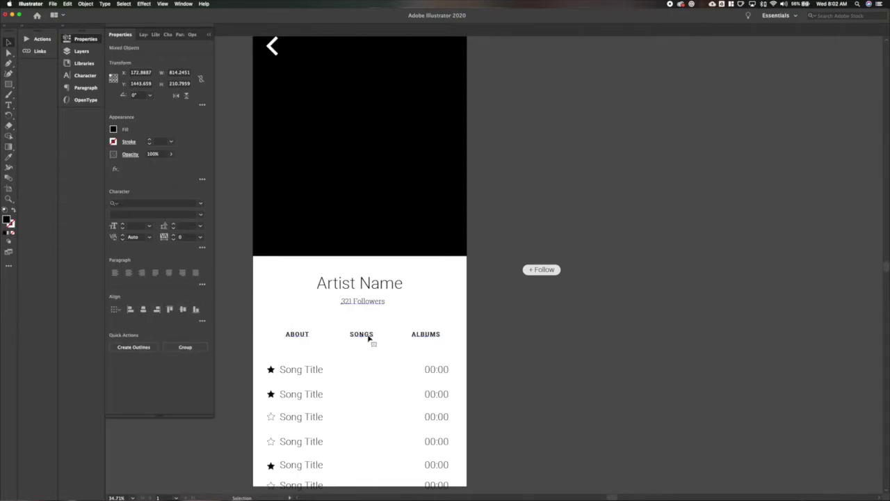
key("Left")
key("Left")
key("Left")
key("Left")
key("Left")
key("Left")
key("Left")
key("Left")
key("Left")
key("Left")
key("Left")
key("Left")
key("Left")
key("Left")
key("Left")
key("Left")
key("Left")
key("Left")
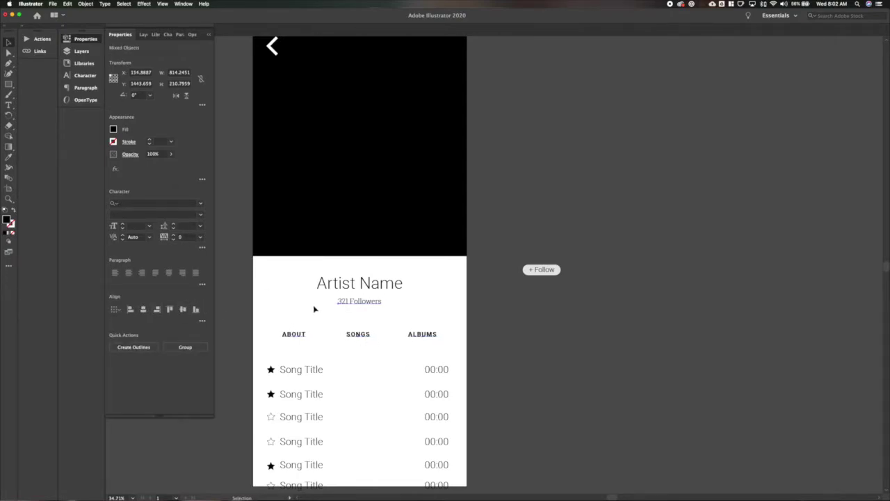
left_click(314, 309)
scroll(315, 309, "down", 1)
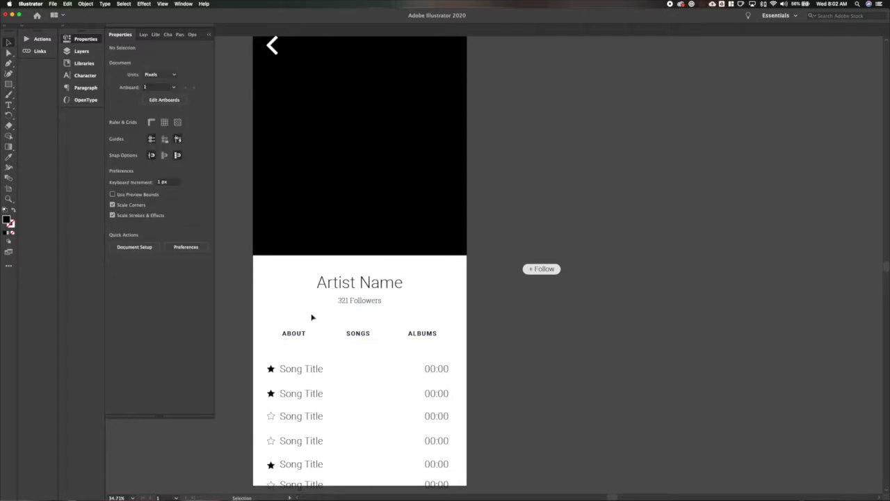
Step: Fill the 321 Followers text with a medium gray swatch
left_click(342, 304)
left_click(112, 130)
left_click(58, 186)
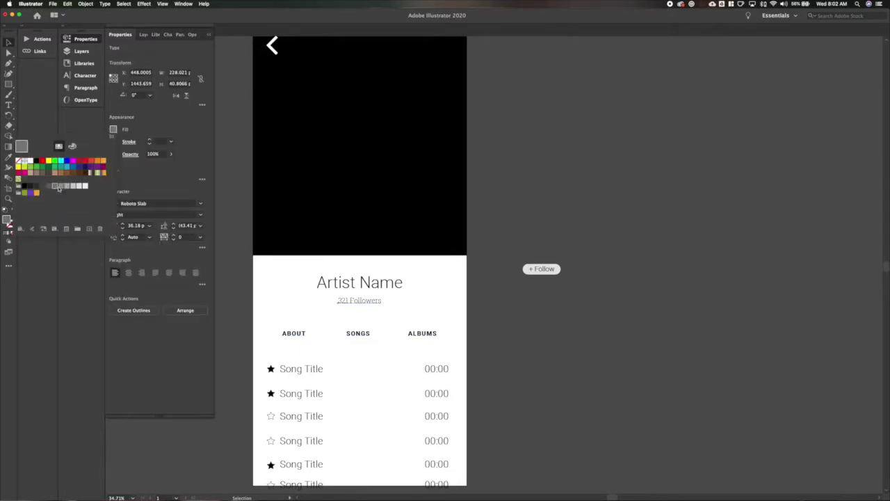
left_click(299, 287)
Step: Extend the black placeholder's bottom edge down to the artboard's bottom, to a height of about 2434 px
scroll(298, 287, "down", 3)
scroll(298, 287, "down", 1)
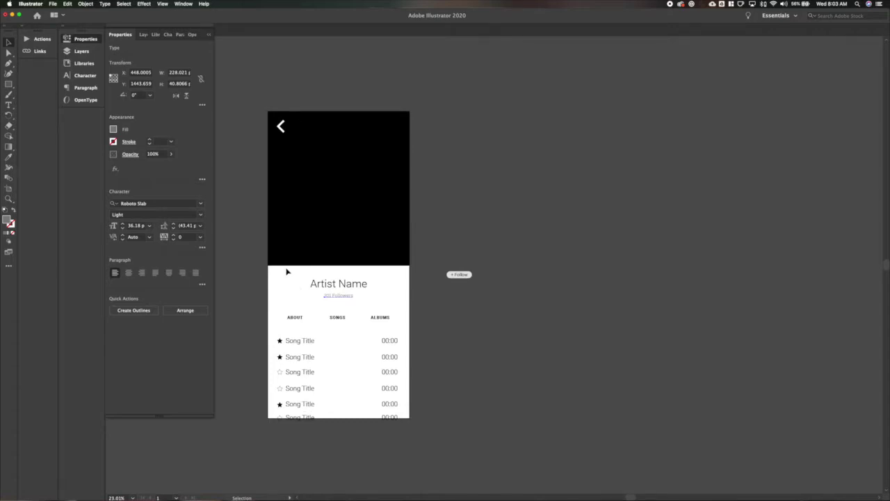
left_click(341, 266)
key("a")
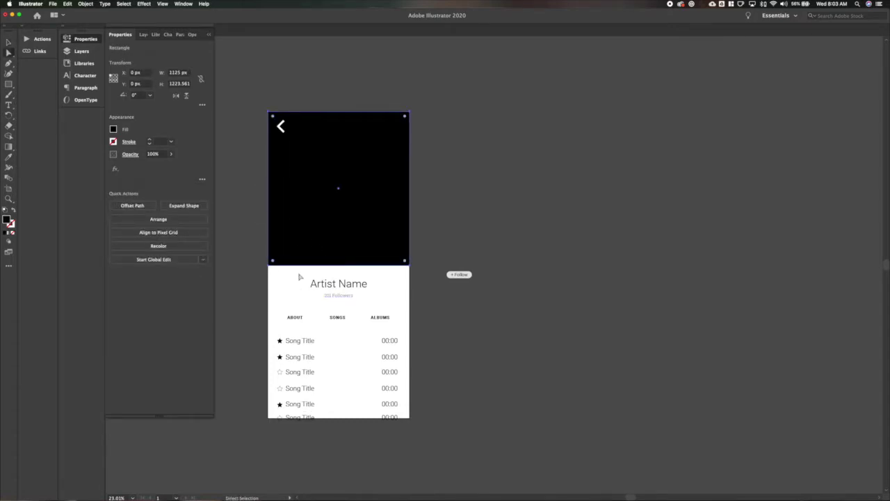
left_click_drag(299, 274, 320, 253)
key("shift+Down")
key("shift+Down")
key("shift+Down")
key("shift+Down")
key("shift+Down")
key("shift+Down")
key("shift+Down")
key("shift+Down")
key("shift+Down")
key("shift+Down")
key("shift+Down")
key("shift+Down")
key("shift+Down")
key("shift+Down")
key("shift+Down")
key("shift+Down")
key("shift+Down")
key("shift+Down")
key("shift+Down")
key("shift+Down")
key("shift+Down")
key("shift+Down")
key("shift+Down")
key("shift+Down")
key("shift+Down")
key("shift+Down")
key("shift+Down")
key("shift+Down")
key("shift+Down")
key("shift+Down")
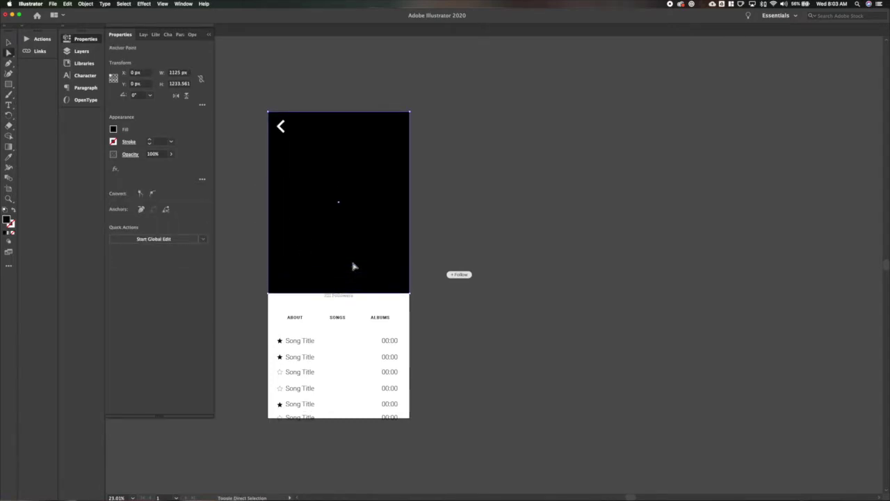
key("shift+Down")
key("shift+Down")
key("shift+Down")
key("shift+Down")
key("shift+Down")
key("shift+Down")
key("shift+Down")
key("shift+Down")
key("shift+Down")
key("shift+Down")
key("shift+Down")
key("shift+Down")
key("shift+Down")
key("shift+Down")
key("shift+Down")
key("shift+Down")
key("shift+Down")
key("shift+Down")
key("shift+Down")
key("shift+Down")
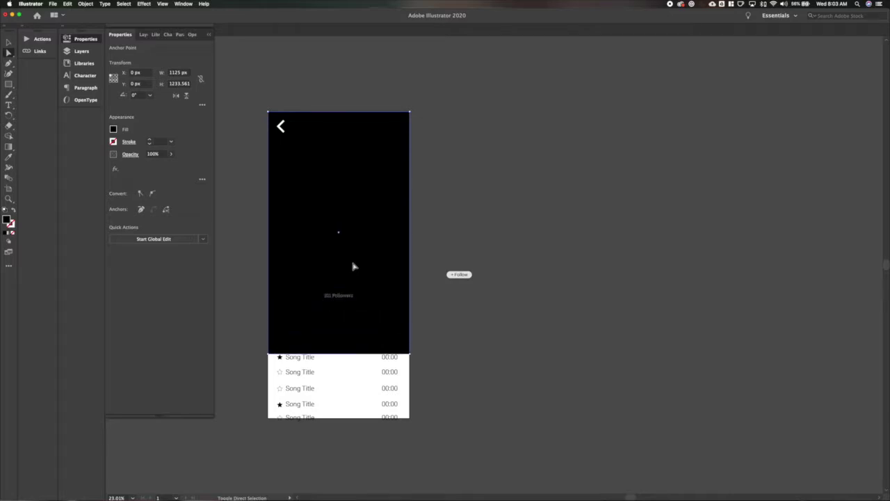
key("shift+Down")
key("shift+Down")
key("shift+Down")
key("shift+Down")
key("shift+Down")
key("shift+Down")
key("shift+Down")
key("shift+Down")
key("shift+Down")
key("shift+Down")
key("shift+Down")
key("shift+Down")
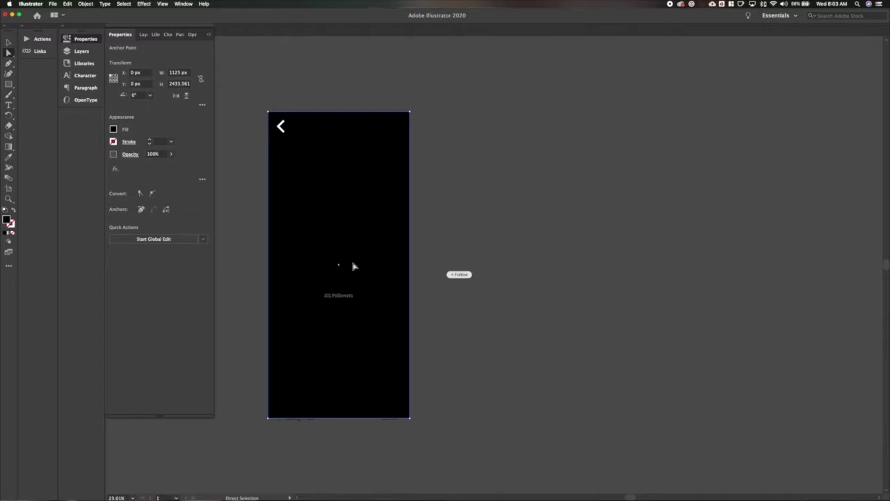
Step: Fill the artist name, followers text, tab labels, stars, song titles and durations with white
key("v")
left_click_drag(254, 197, 413, 447)
left_click(114, 130)
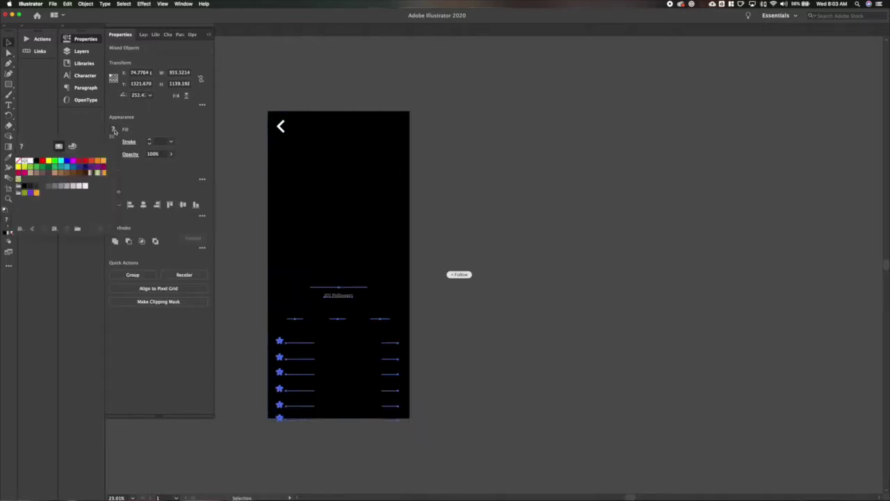
left_click(28, 163)
scroll(255, 350, "down", 3)
scroll(254, 350, "up", 2)
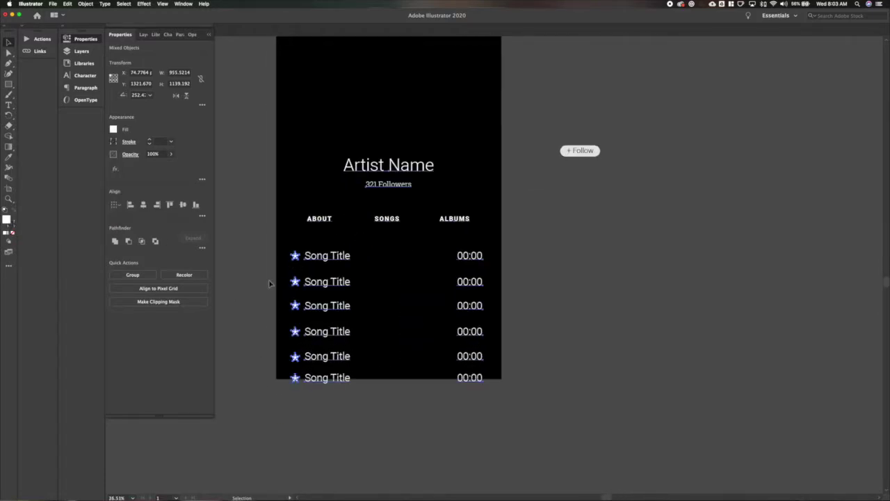
Step: Swap fill and stroke on the third, fourth and sixth song stars to make them outlined
left_click(257, 304)
left_click(295, 305)
left_click(294, 331, "shift")
left_click(294, 377, "shift")
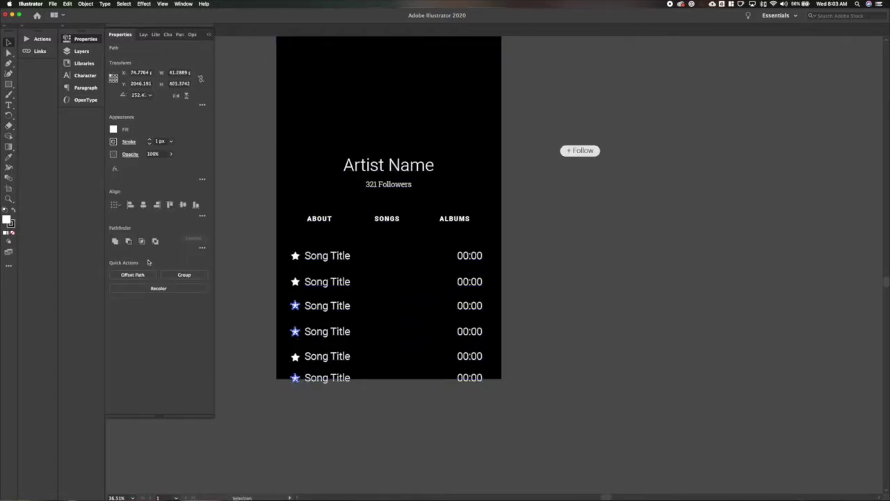
left_click(13, 210)
left_click(255, 351)
scroll(231, 334, "right", 3)
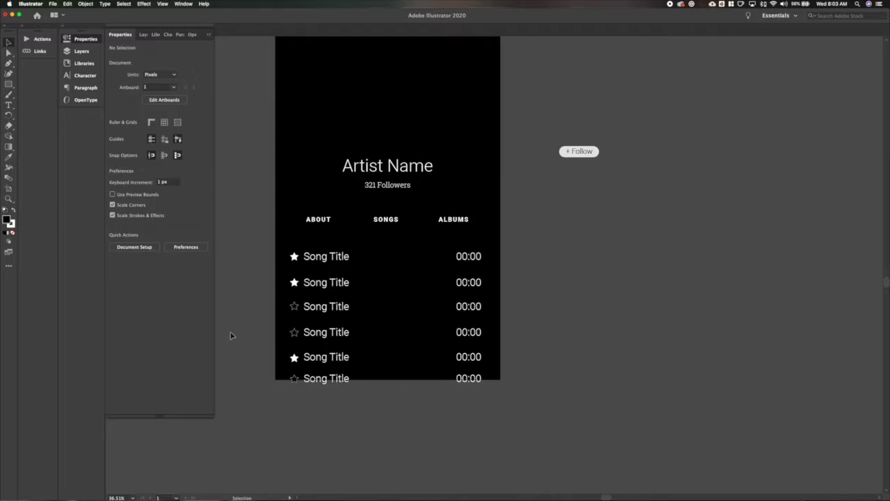
scroll(231, 335, "up", 1)
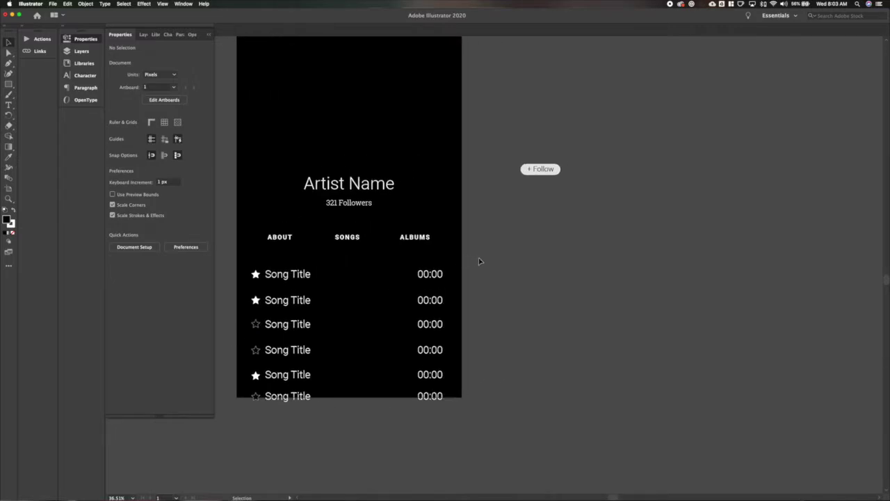
Step: Fill the column of 00:00 song durations with a light gray swatch
left_click_drag(479, 261, 410, 404)
left_click(114, 129)
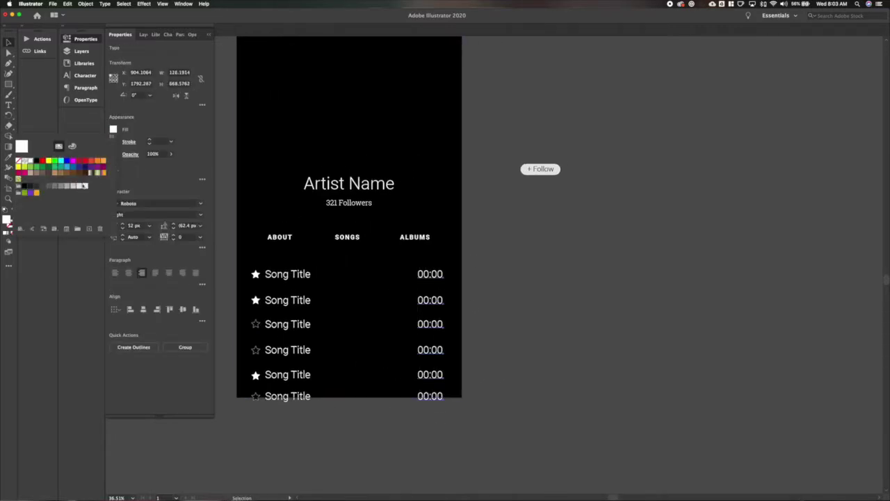
left_click(68, 187)
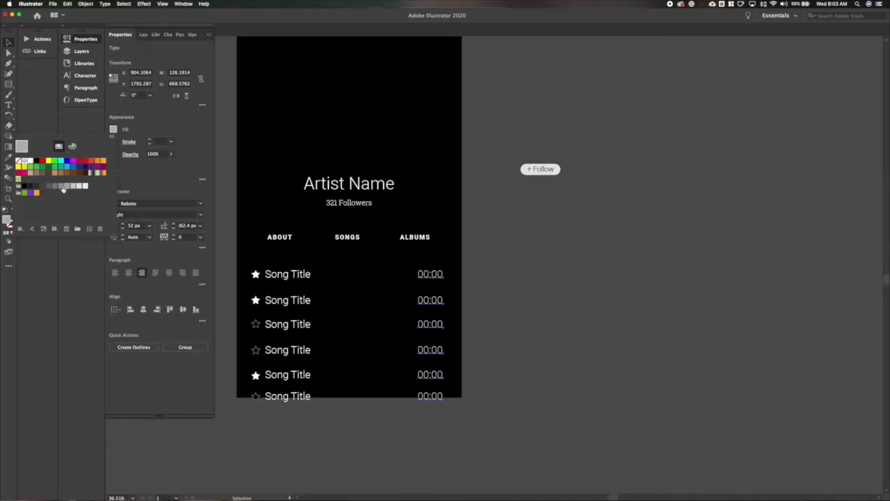
Step: Fill the 321 Followers text with the light gray swatch R=179 G=179 B=179
left_click(365, 203)
left_click(114, 129)
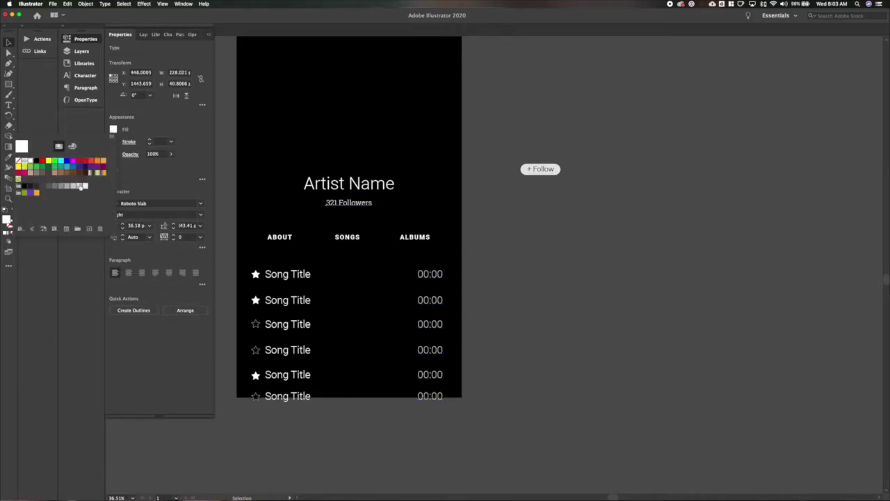
left_click(80, 186)
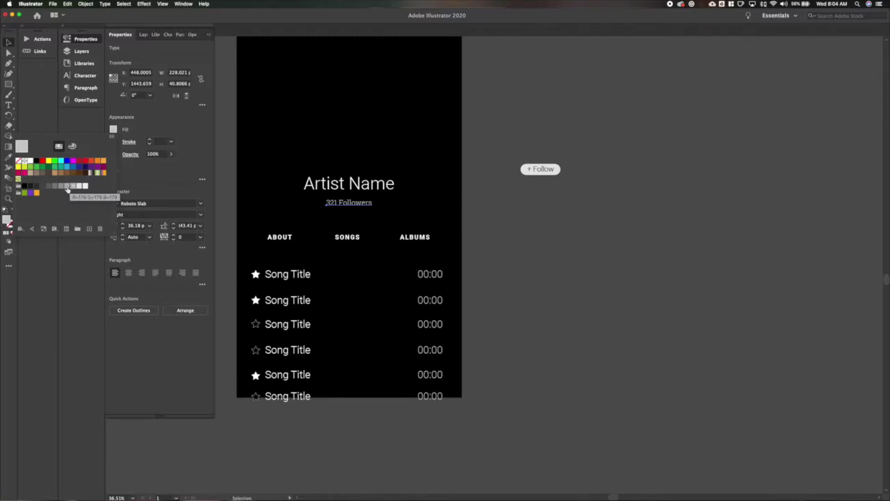
left_click(67, 187)
left_click(496, 279)
left_click(490, 221)
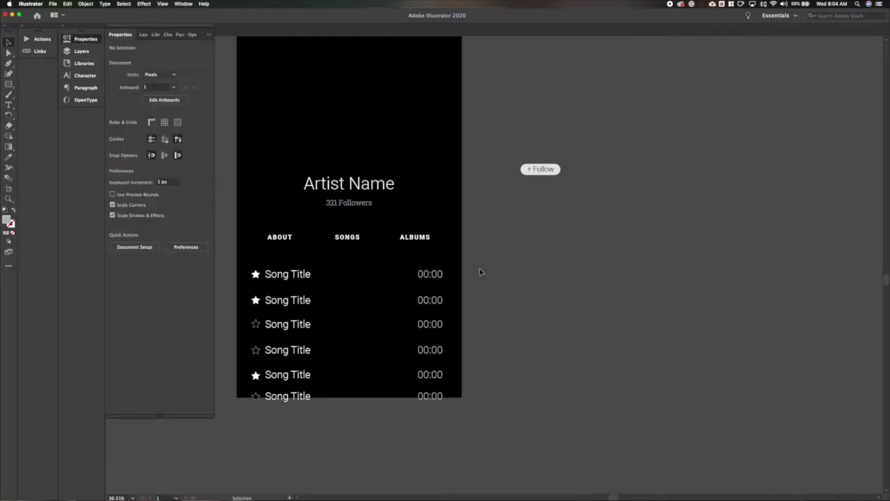
Step: Copy the Follow button's pill shape onto the SONGS label and widen the copy to about 273 px
scroll(350, 260, "up", 3)
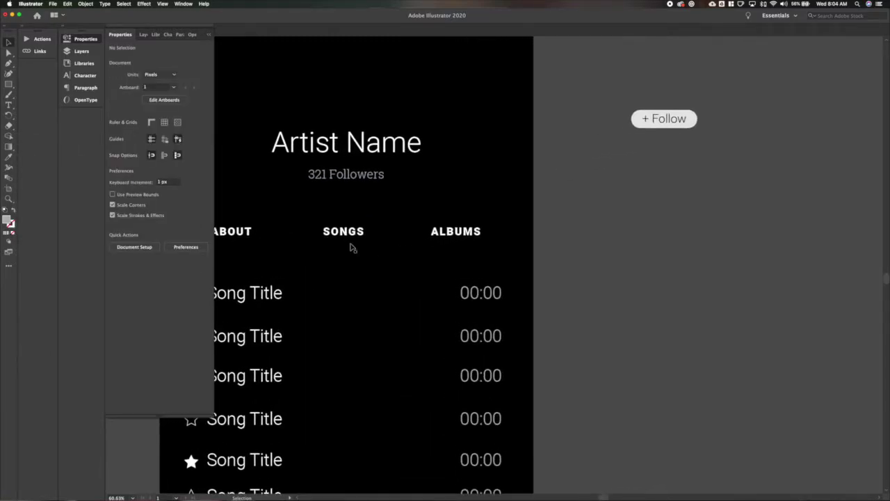
scroll(461, 241, "left", 2)
scroll(580, 254, "down", 3)
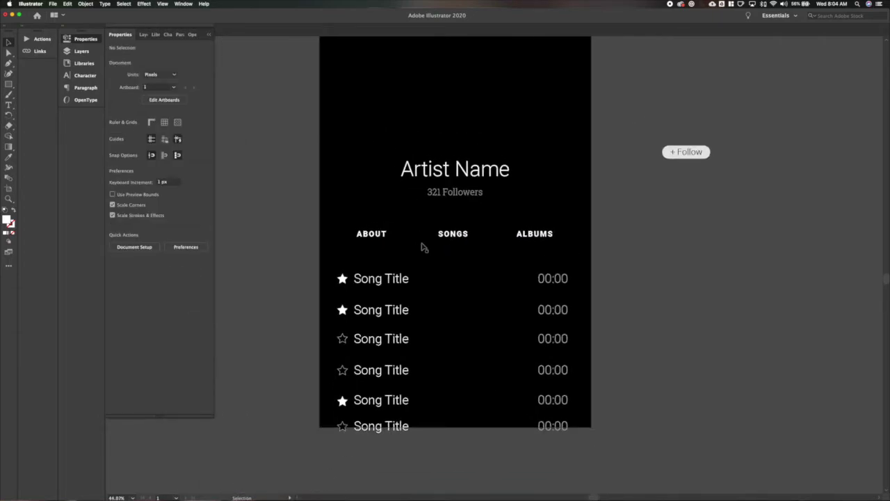
left_click_drag(706, 153, 463, 237)
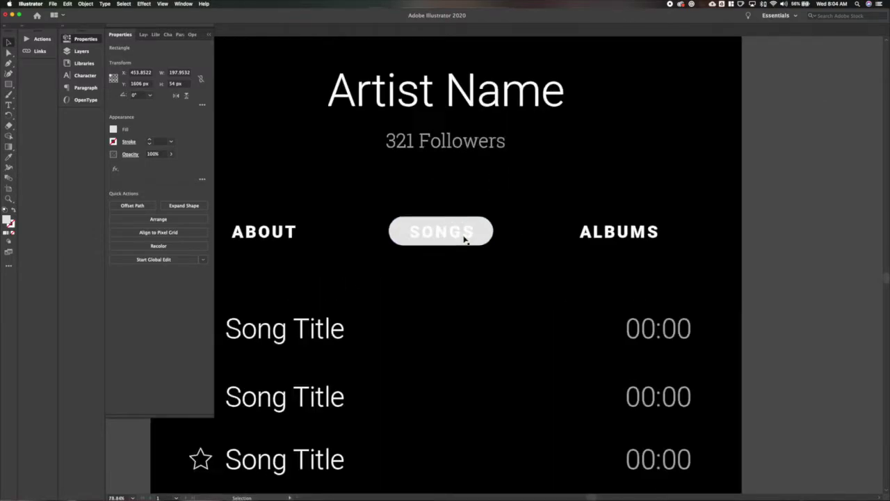
scroll(464, 236, "up", 6)
left_click_drag(507, 229, 541, 203)
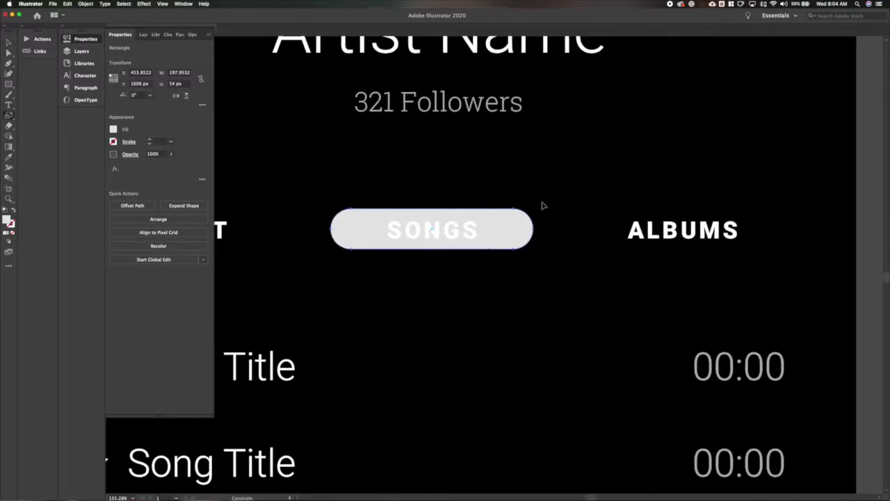
scroll(541, 203, "down", 6)
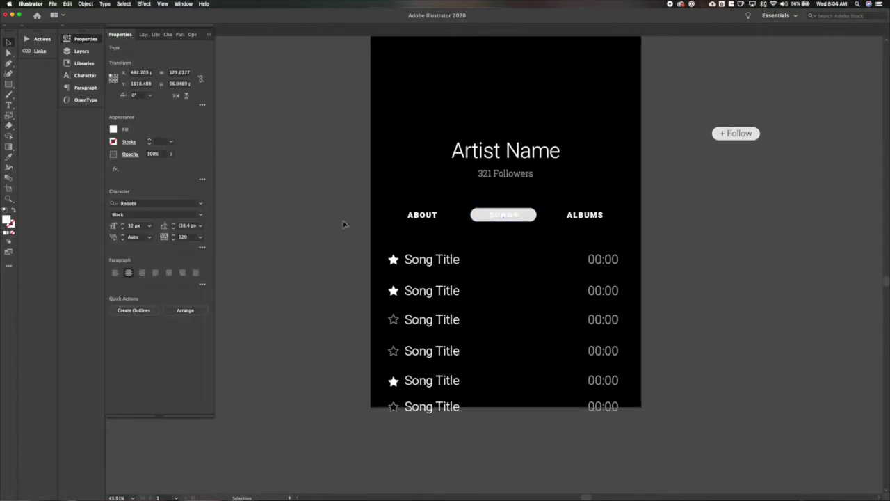
Step: Nudge the pill around the SONGS label to Y 1605 px and square off its corners
scroll(466, 213, "up", 5)
key("Up")
key("Up")
key("Up")
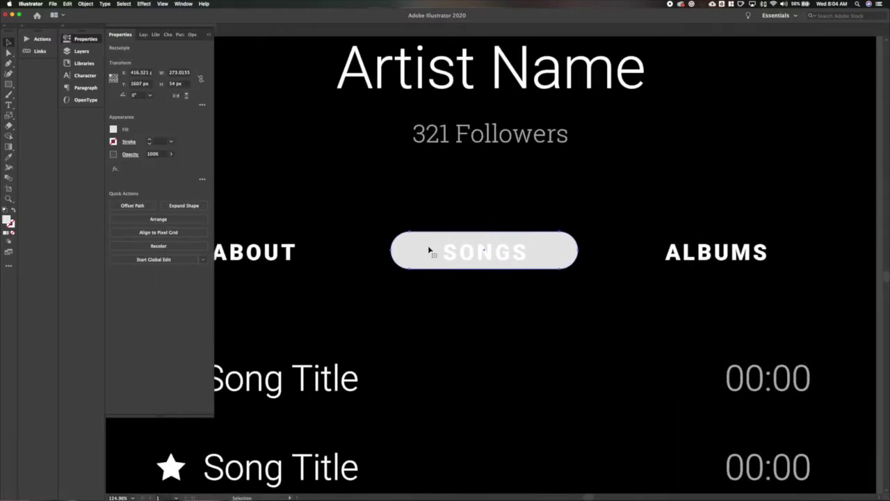
key("a")
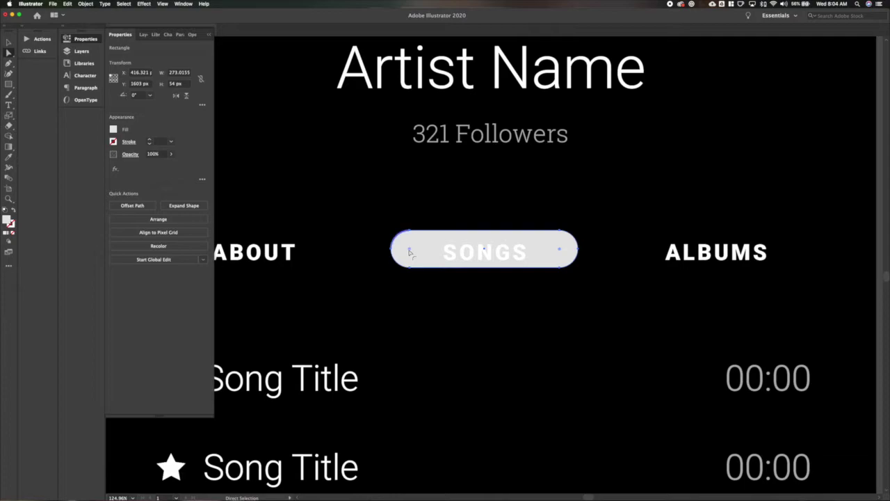
left_click_drag(397, 248, 394, 230)
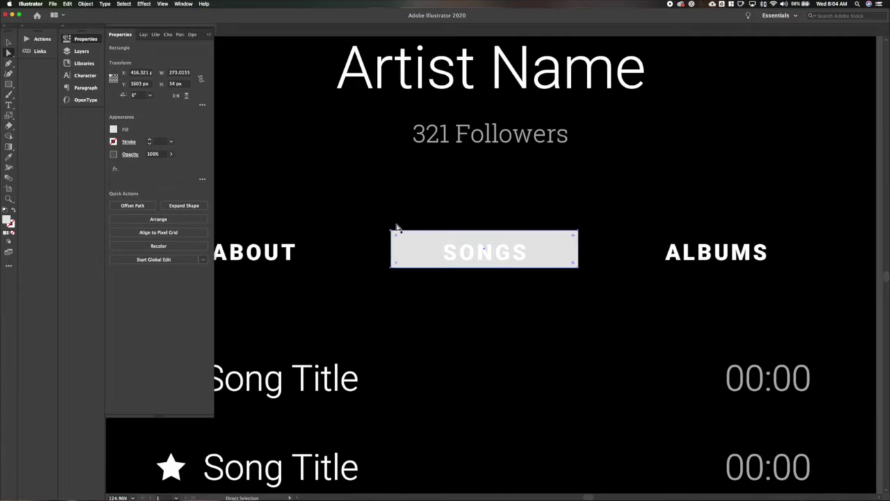
left_click(485, 278)
left_click(483, 267)
key("Down")
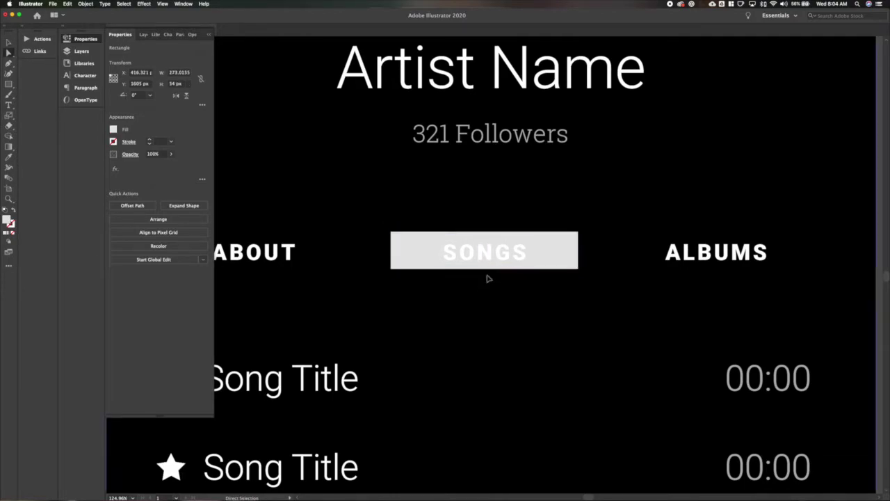
Step: Lock the black background and lower the SONGS rectangle's bottom edge to a height of 70 px
left_click_drag(488, 278, 480, 276)
key("super+z")
key("super+2")
left_click(486, 269)
key("shift+Down")
key("shift+Down")
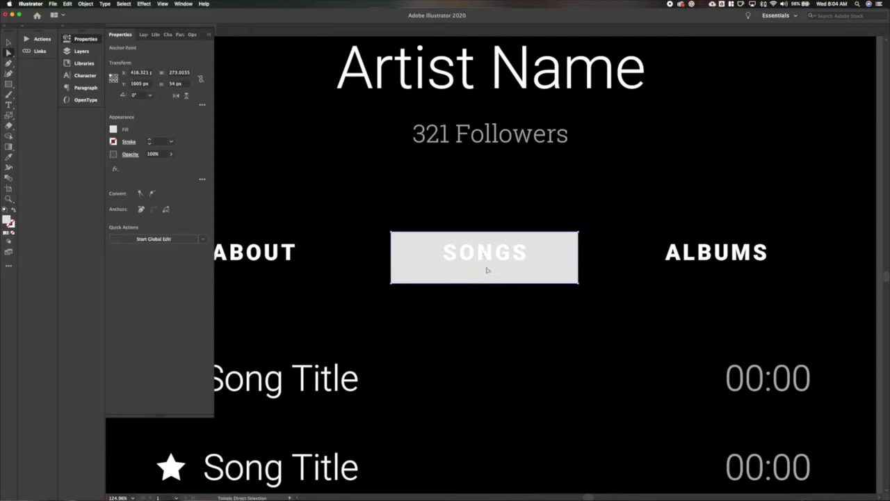
key("Up")
key("Up")
key("Up")
key("Up")
key("Up")
key("Up")
key("Up")
key("Down")
key("Down")
key("Down")
Step: Center the rectangle on the SONGS label at Y 1601 px and fully round its corners
key("v")
key("super+shift+a")
left_click_drag(402, 274, 400, 269)
key("Down")
key("Down")
key("Down")
key("a")
left_click_drag(397, 235, 452, 259)
key("v")
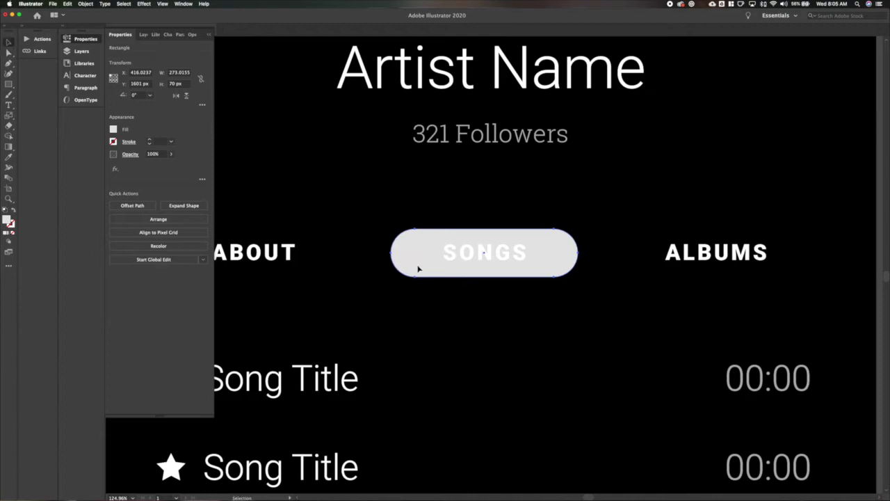
Step: Apply a linear gradient to the SONGS pill and set its starting color stop to cyan
left_click(9, 147)
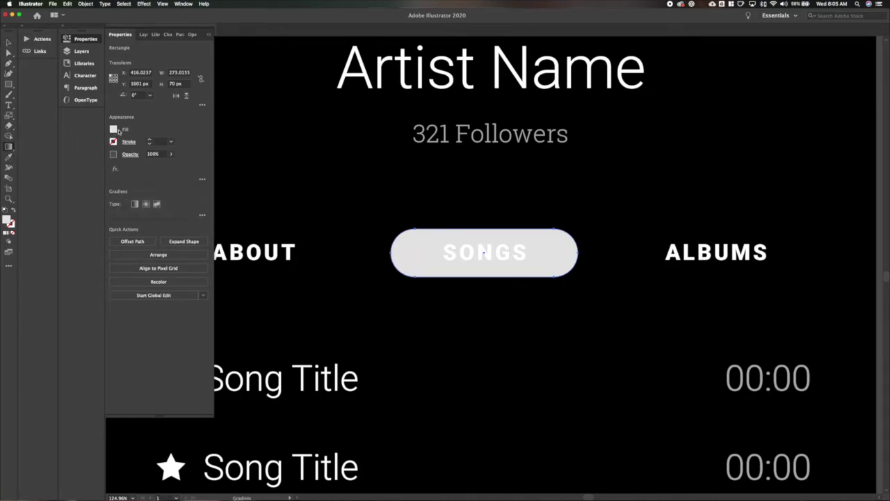
left_click(135, 204)
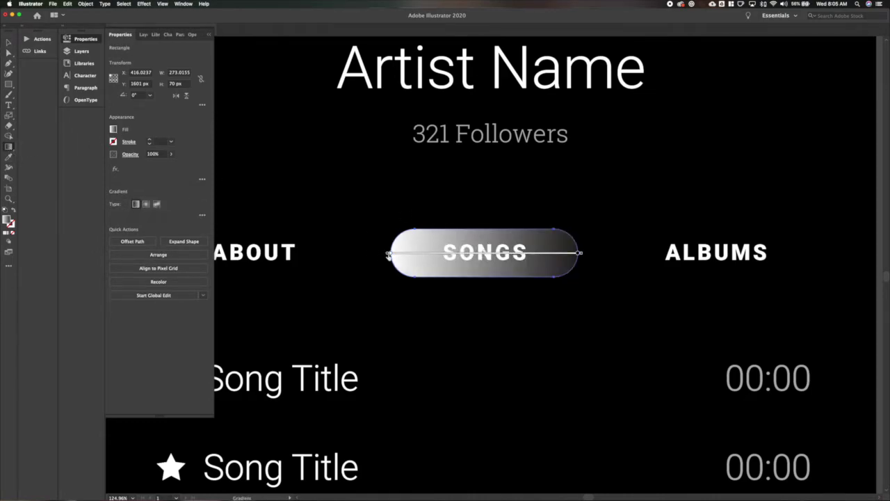
double_click(389, 253)
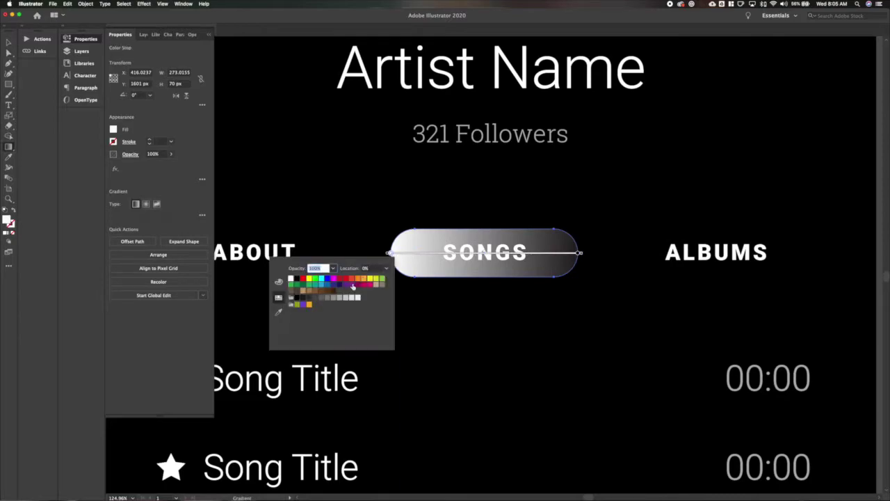
left_click(321, 281)
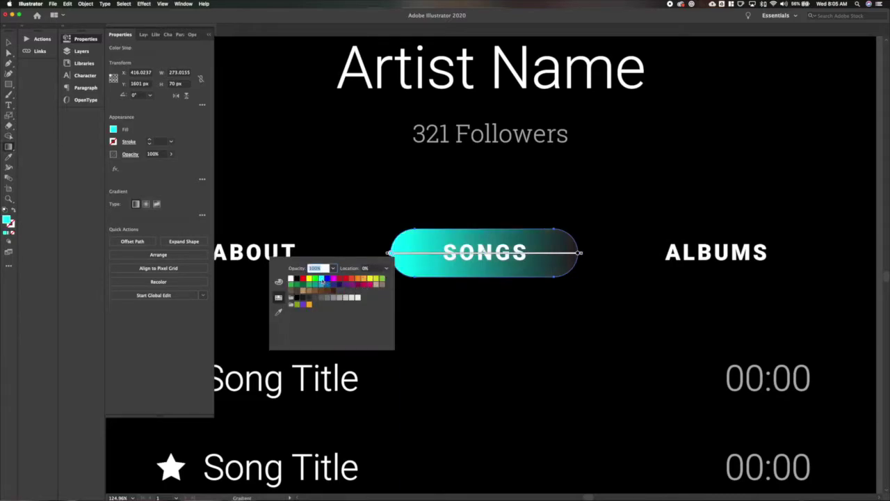
Step: Try blue and lime green for the pill gradient's end color stop and settle on teal green
double_click(579, 254)
left_click(514, 280)
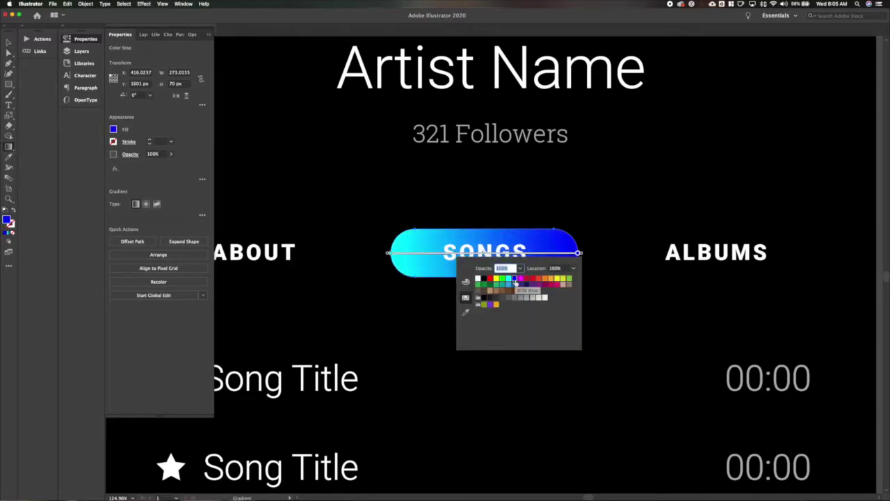
left_click(503, 285)
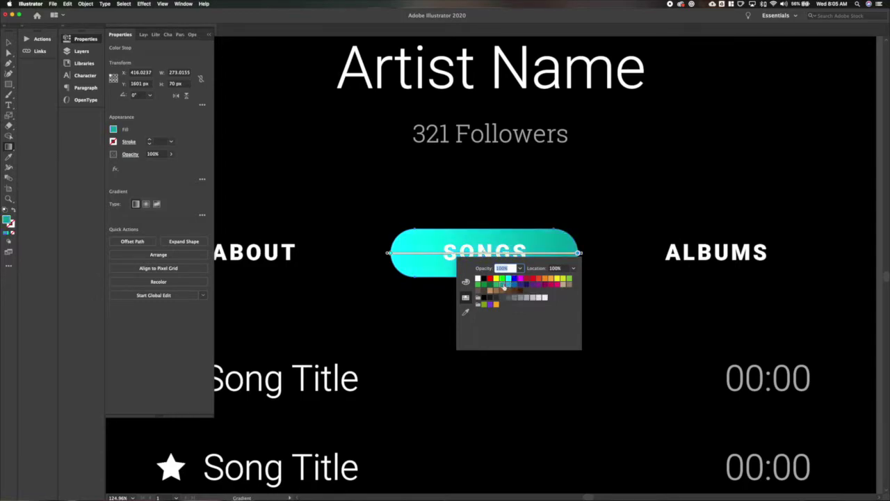
left_click(570, 282)
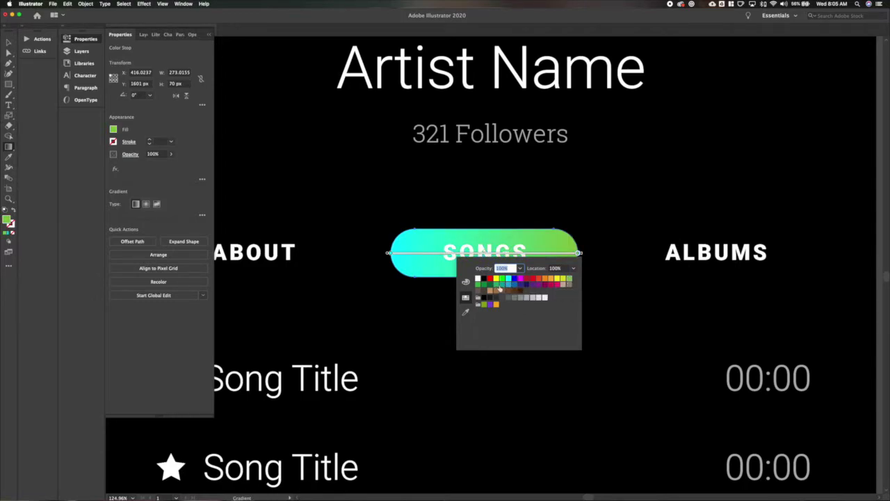
left_click(497, 285)
left_click(503, 285)
key("Escape")
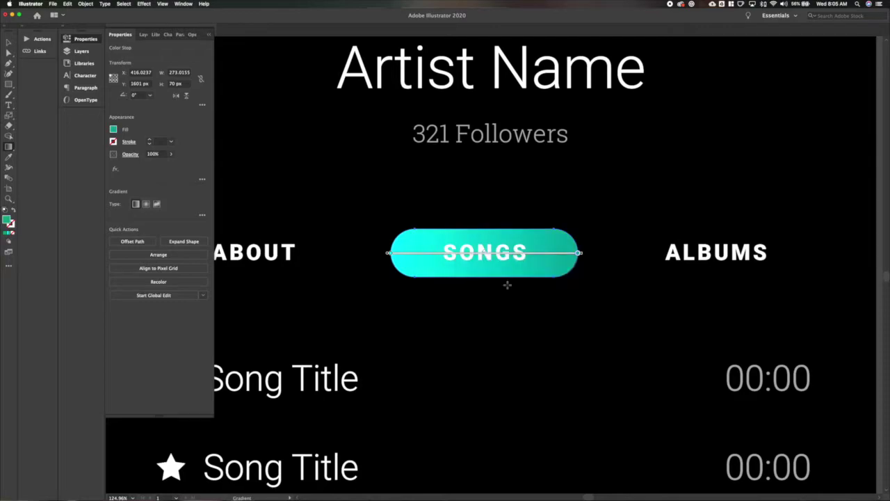
Step: Set the SONGS pill's gradient angle to 45°
left_click(202, 217)
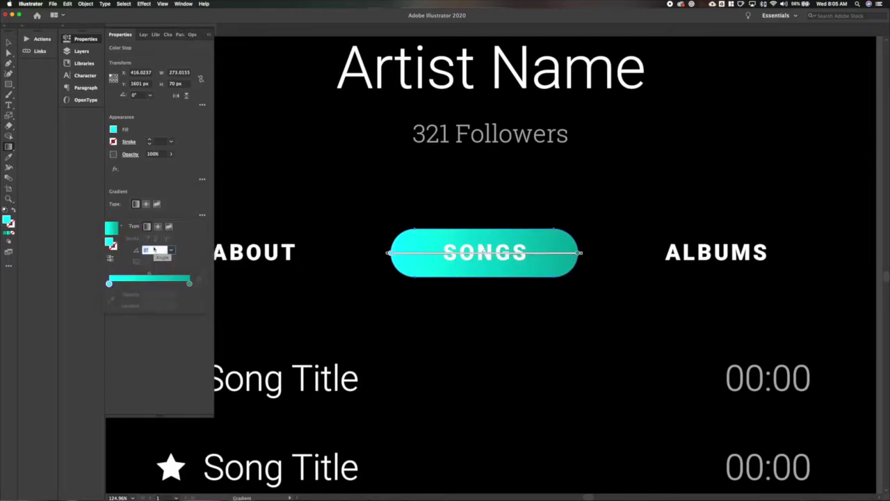
type("45")
key("Return")
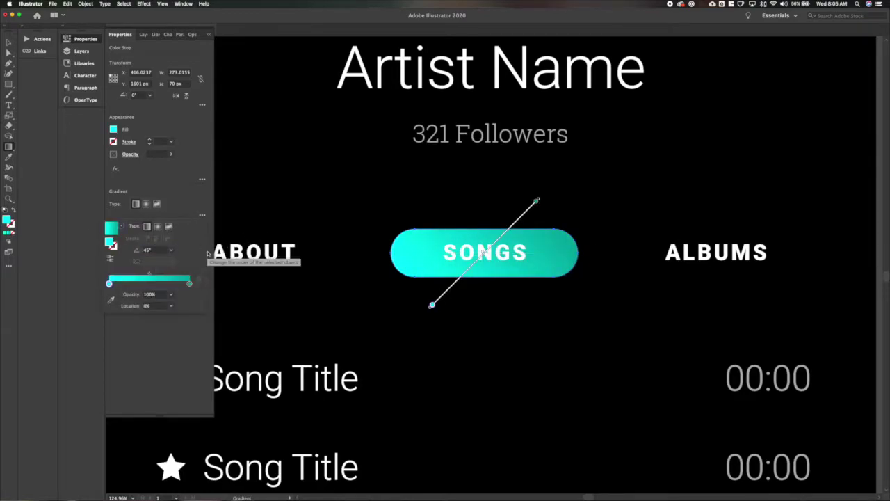
Step: Fill the SONGS label text with a dark gray swatch
key("v")
left_click(489, 255)
left_click(114, 131)
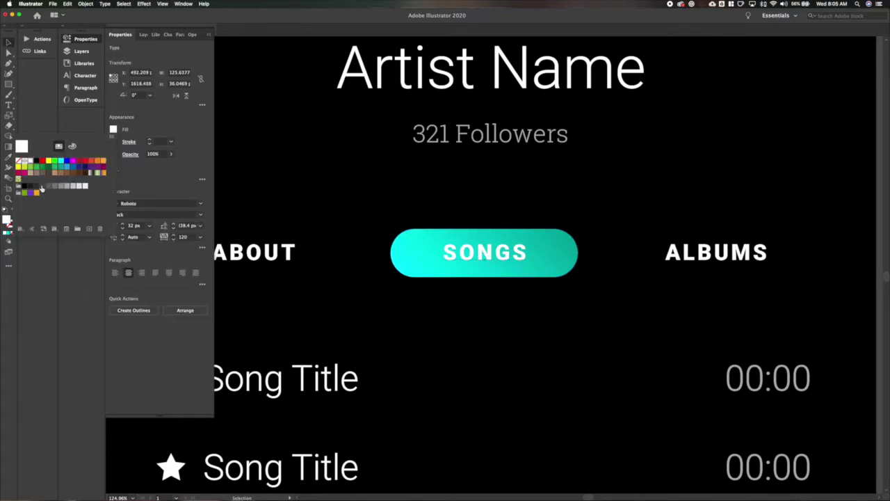
left_click(42, 187)
left_click(37, 187)
left_click(493, 293)
scroll(541, 298, "down", 5)
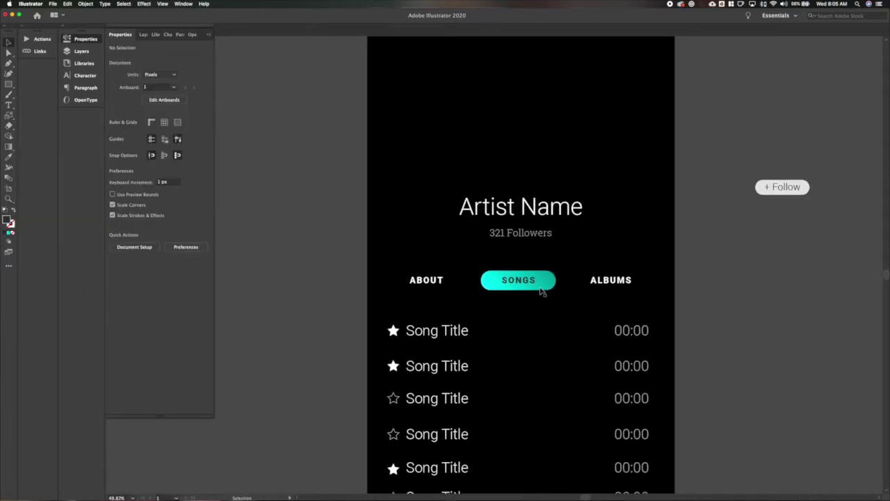
left_click(544, 287)
left_click(317, 279)
scroll(317, 282, "down", 3)
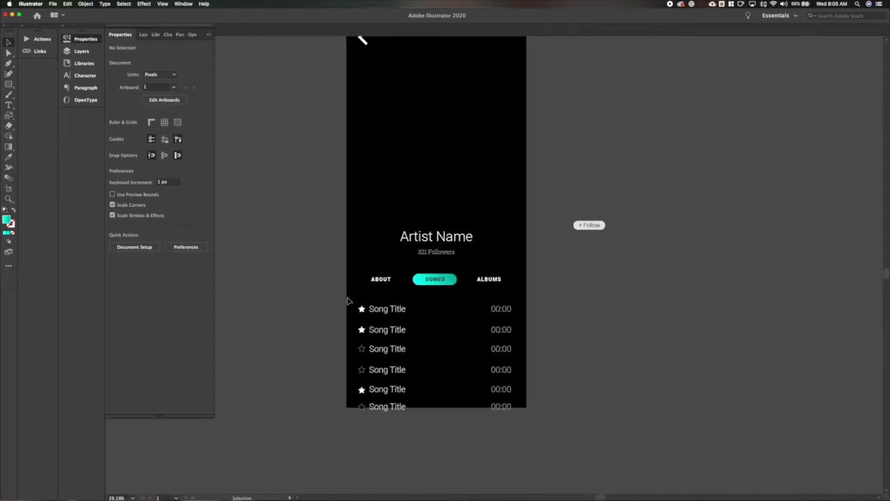
scroll(347, 300, "up", 6)
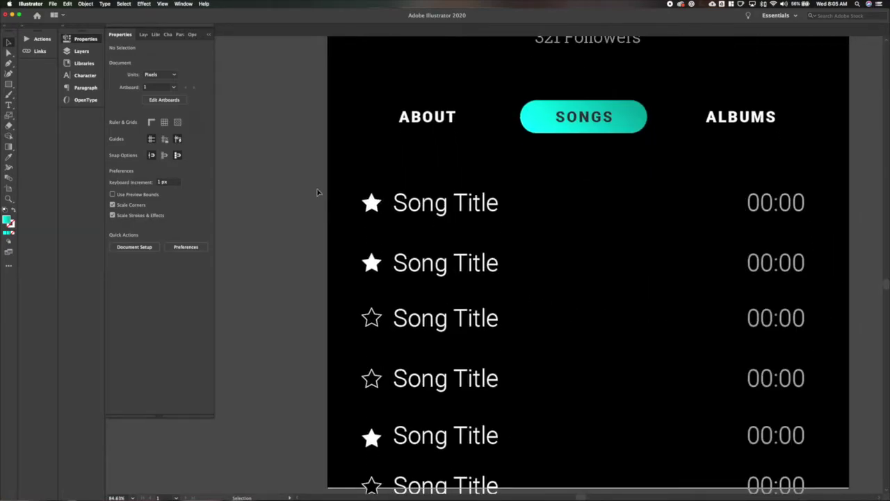
Step: Give all six song stars a yellow-green stroke with a 3 px weight
scroll(318, 192, "down", 1)
left_click_drag(318, 165, 374, 480)
left_click(114, 142)
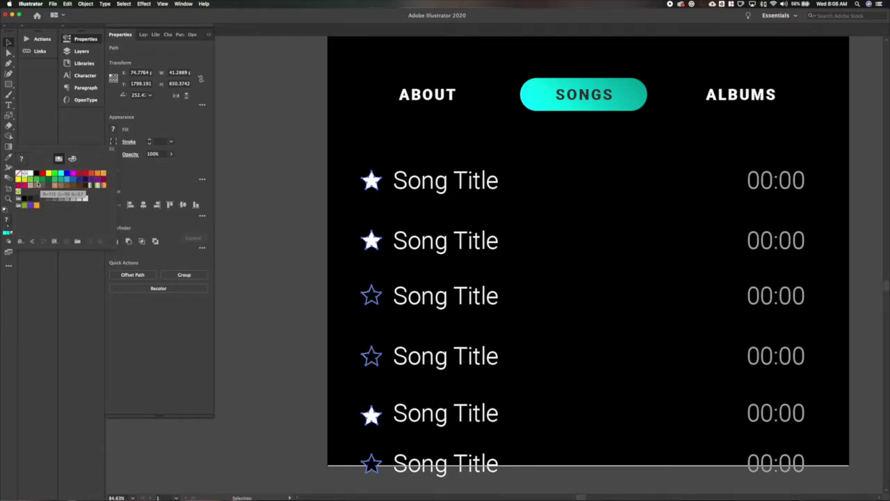
left_click(26, 180)
left_click(149, 140)
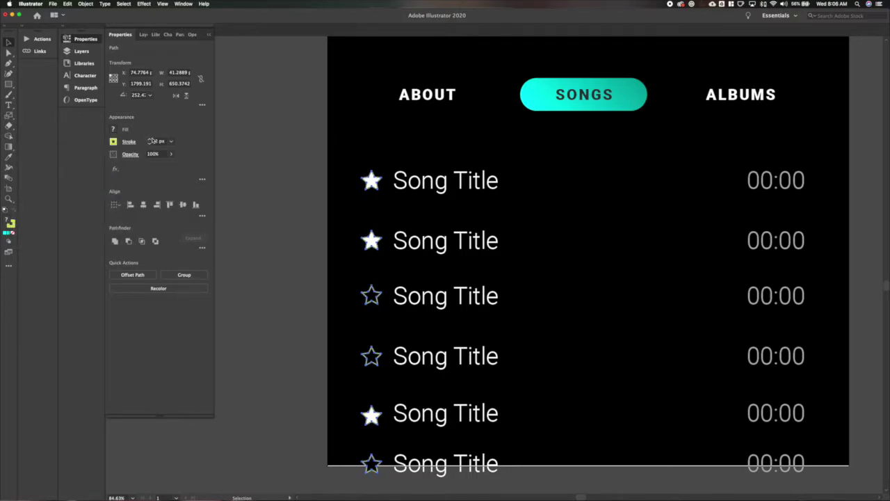
left_click(149, 139)
left_click(129, 143)
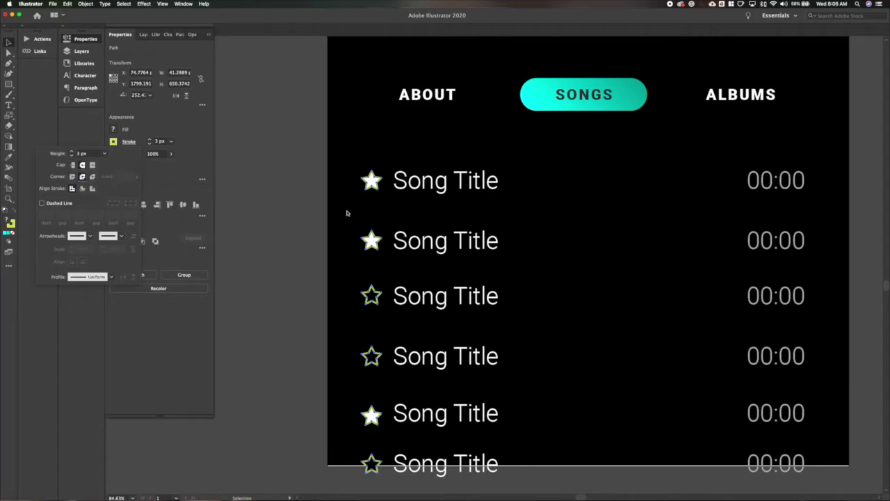
Step: Fill the three solid stars with yellow-green and give them a 2 px stroke in the same color
left_click(370, 183)
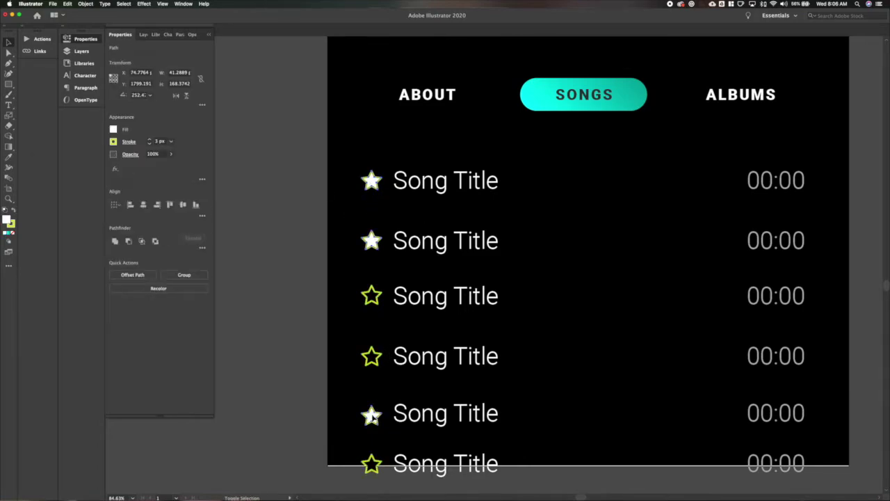
left_click(14, 211)
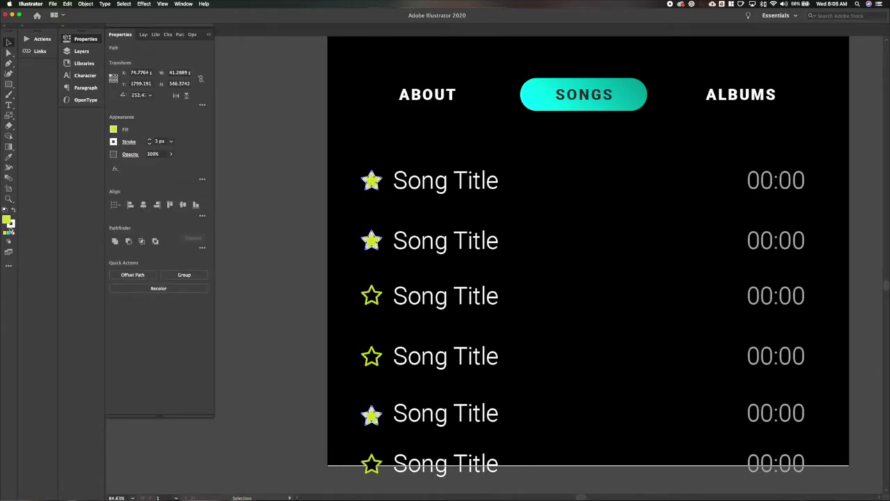
left_click(149, 143)
key("a")
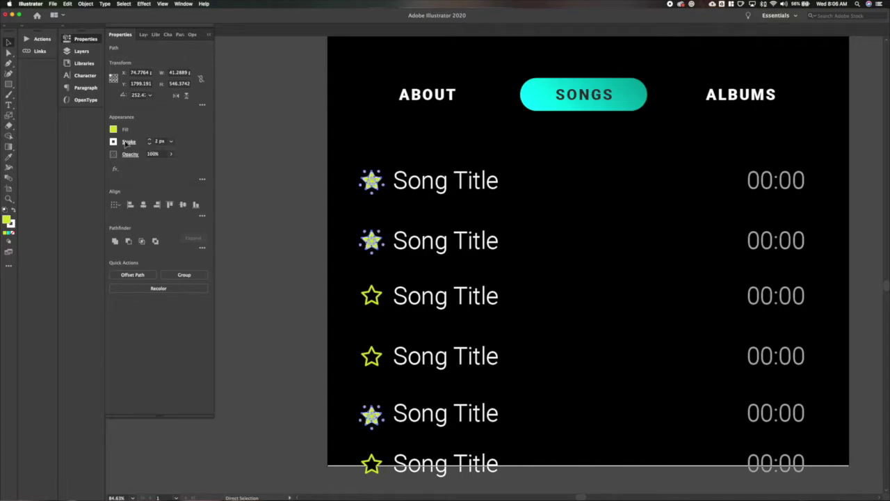
left_click(126, 143)
left_click(116, 144)
left_click(113, 142)
left_click(24, 180)
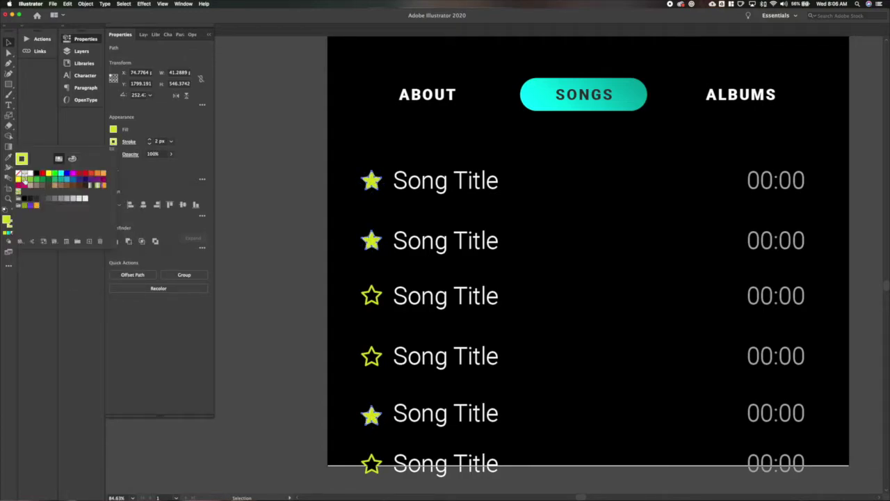
left_click(246, 186)
left_click(265, 207)
scroll(264, 207, "down", 4)
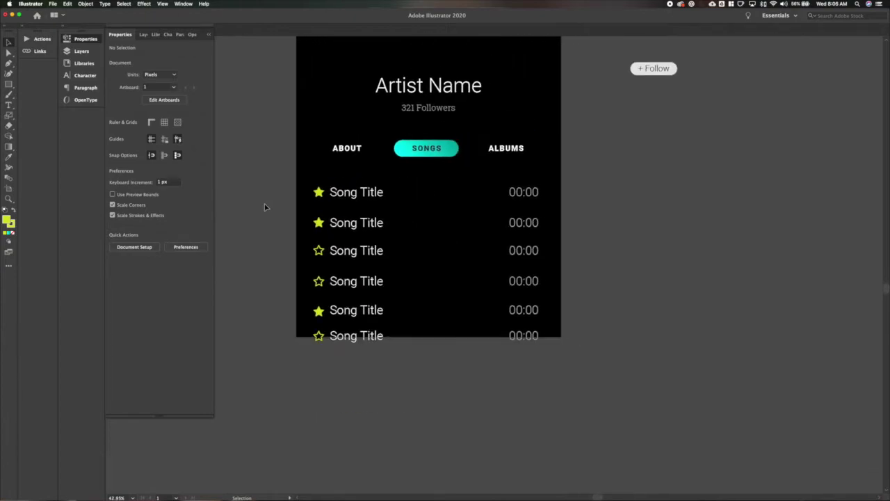
scroll(265, 203, "right", 2)
left_click_drag(266, 178, 295, 351)
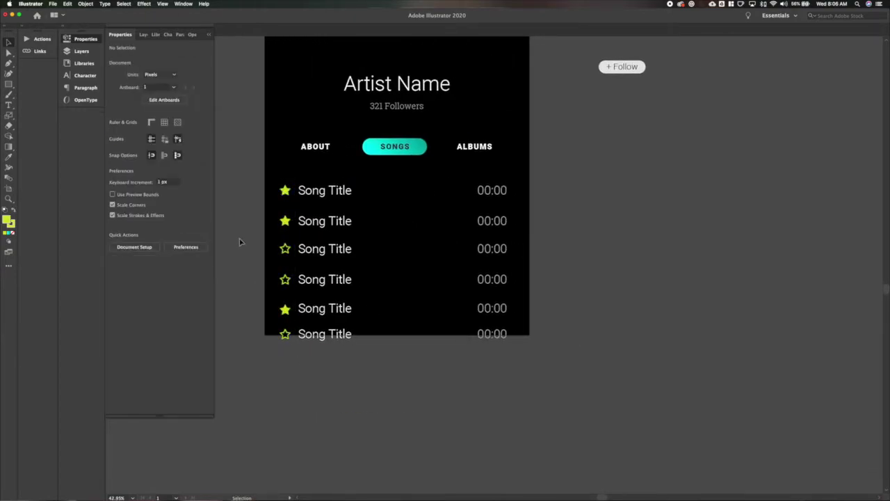
scroll(239, 242, "right", 3)
left_click_drag(232, 193, 523, 411)
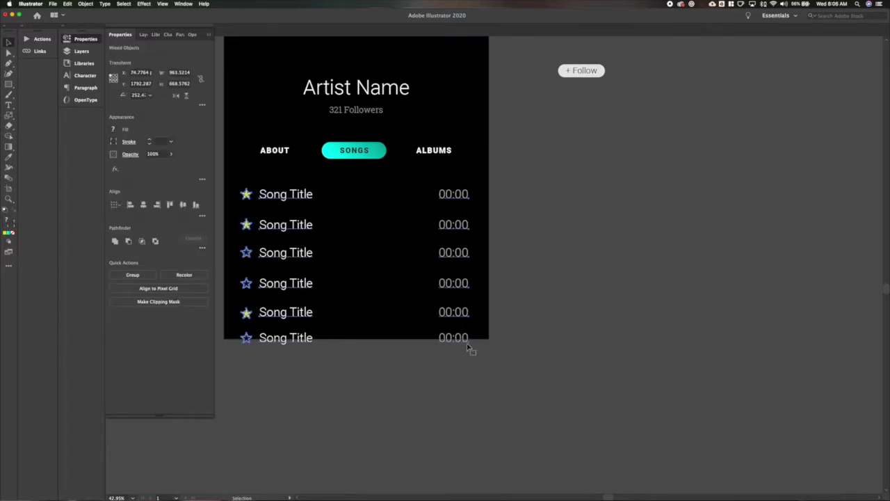
left_click(538, 358)
left_click(413, 325)
key("a")
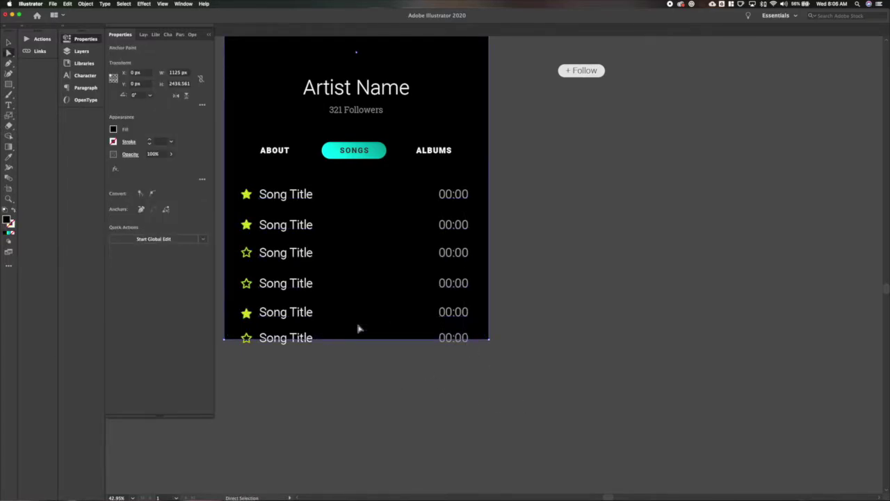
key("v")
left_click(376, 362)
scroll(375, 361, "down", 2)
scroll(334, 340, "up", 2)
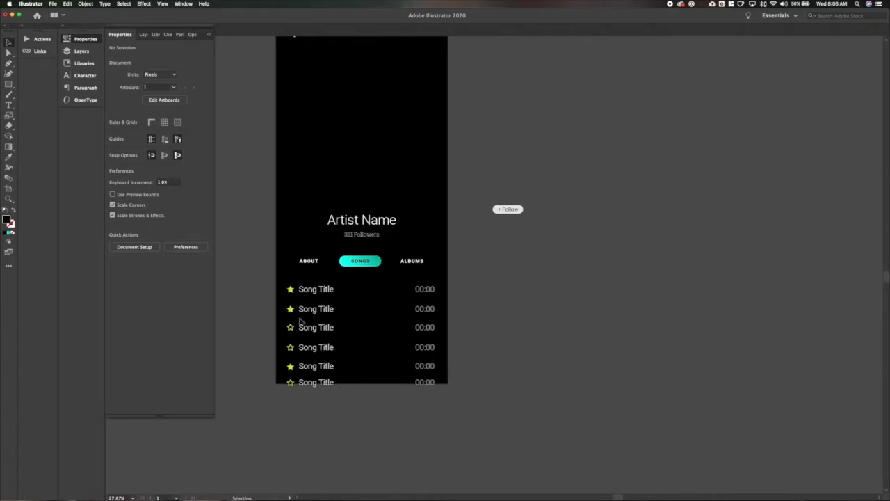
Step: Shift all six song rows slightly down, away from the tab labels
left_click_drag(271, 286, 457, 445)
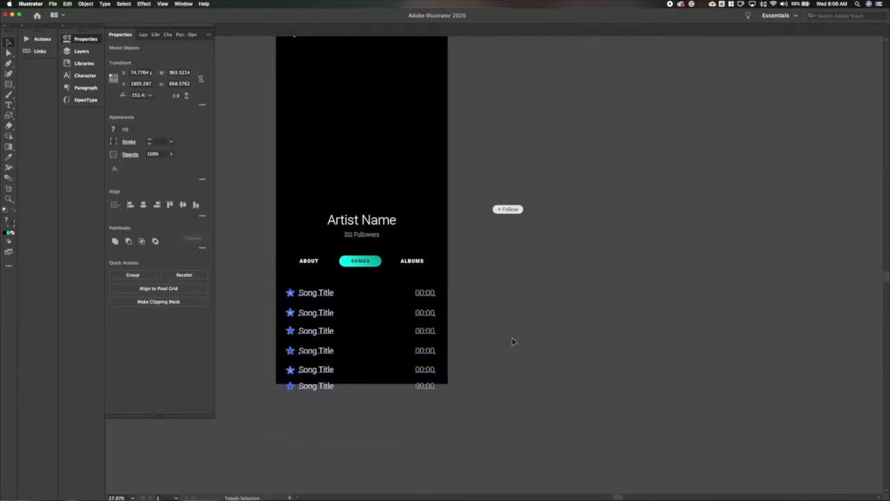
key("Up")
key("Up")
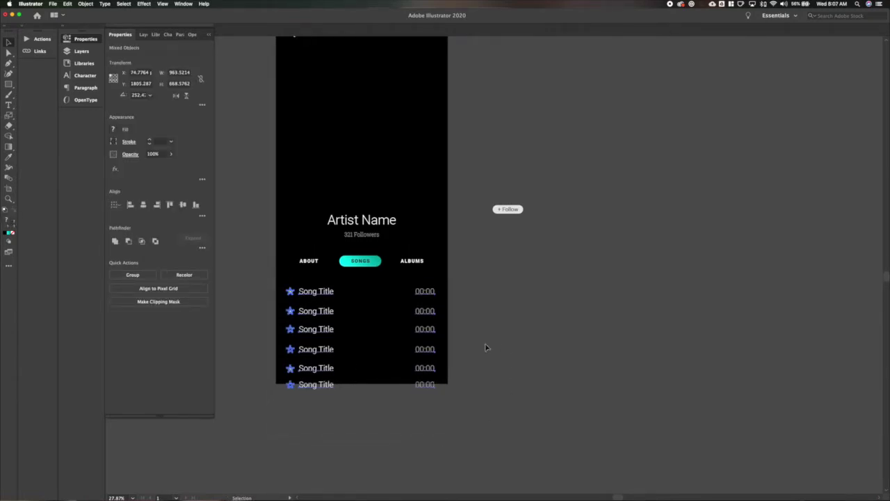
left_click(486, 347)
scroll(348, 295, "up", 5)
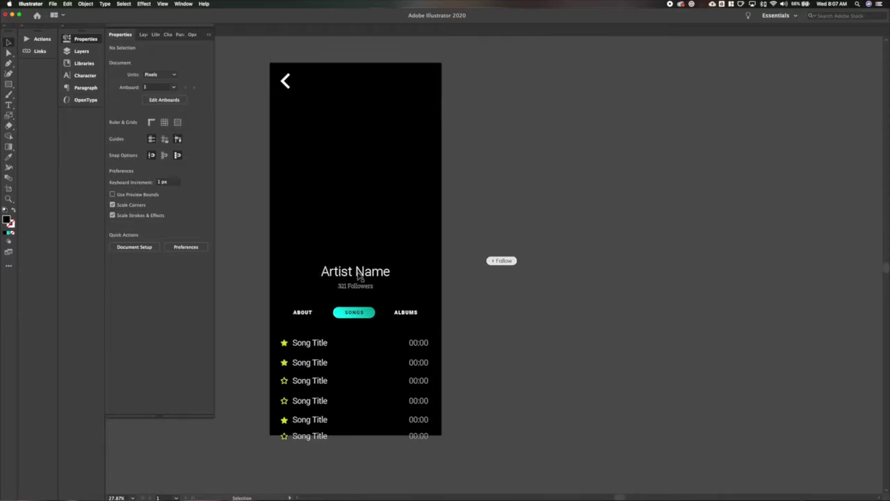
Step: Delete the back chevron and draw a horizontal line about 112 px long in its place
left_click(289, 118)
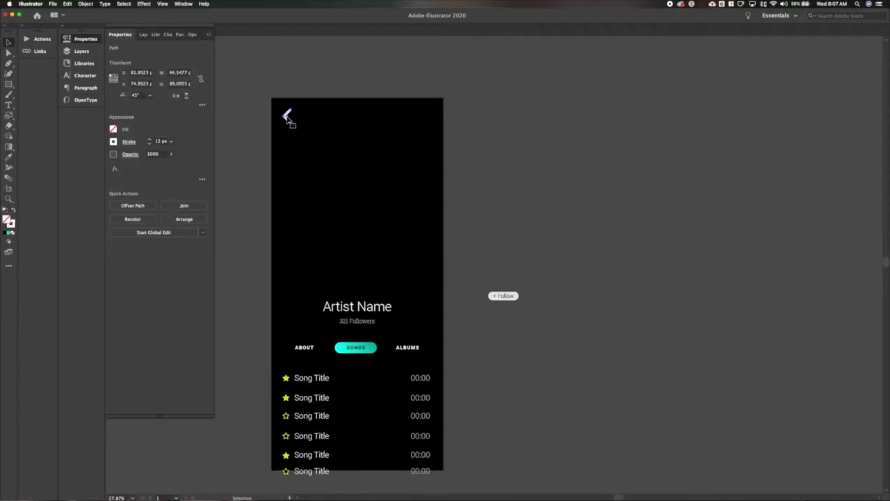
key("BackSpace")
key("backslash")
left_click_drag(301, 121, 281, 121)
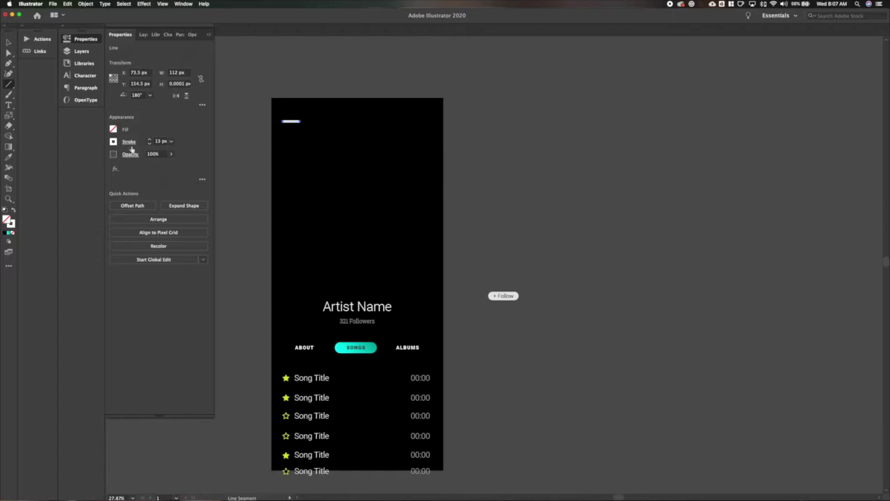
Step: Add an arrowhead to the start of the line and rotate the line 180° so it points left
left_click(130, 144)
left_click(80, 236)
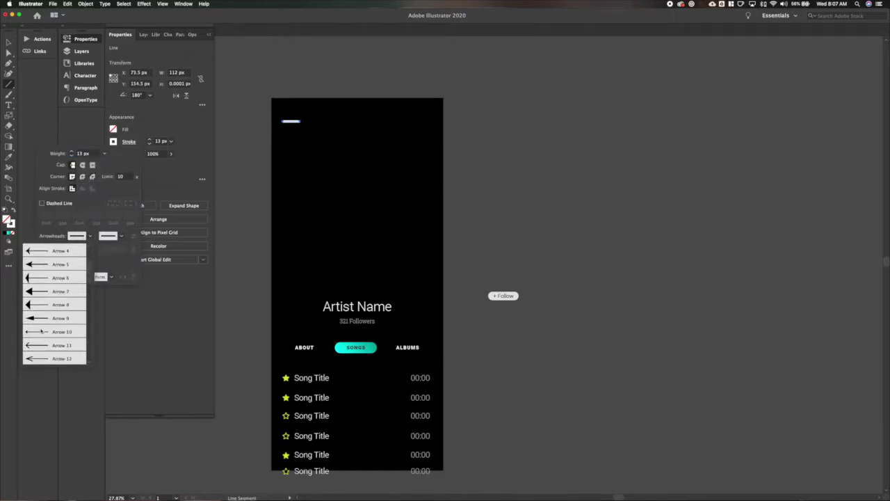
left_click(41, 331)
key("r")
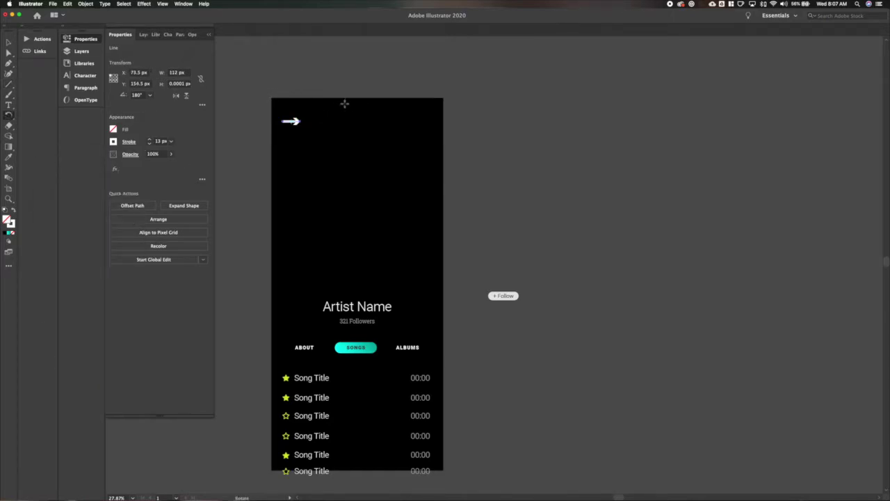
left_click_drag(344, 104, 254, 117)
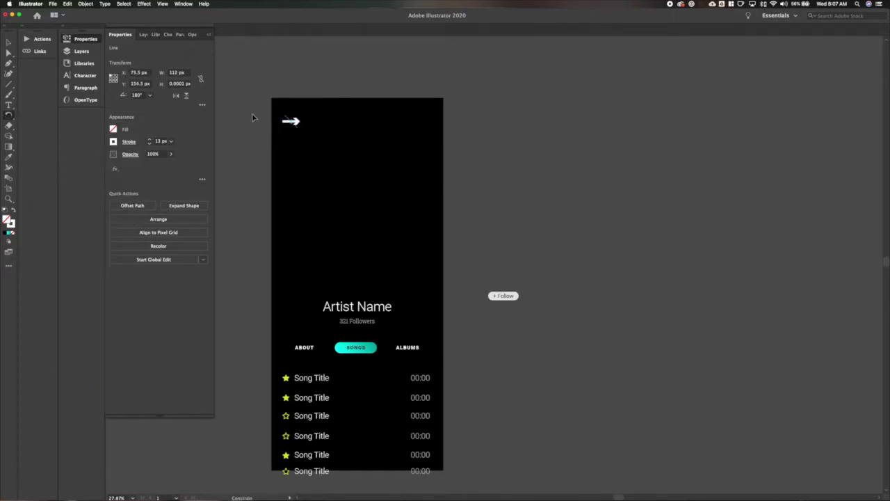
Step: Change the back arrow's head to a thin open style and reduce its stroke weight to 5 px
left_click(129, 142)
left_click(90, 236)
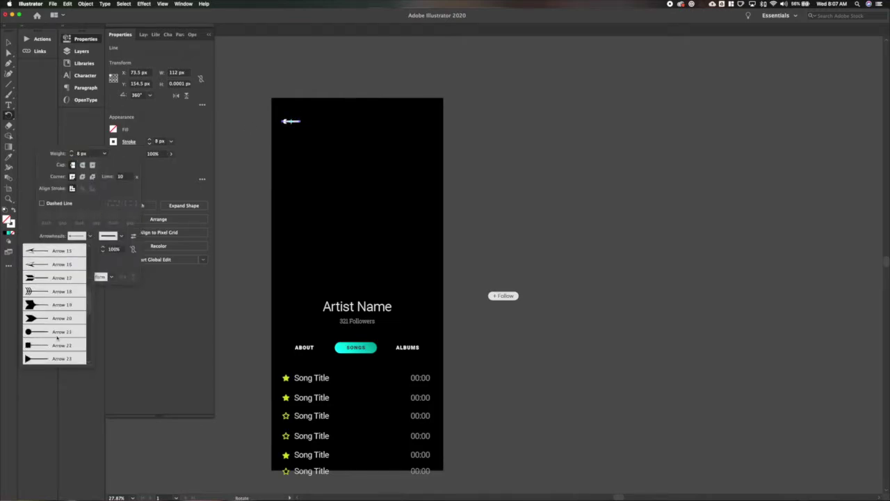
left_click(38, 358)
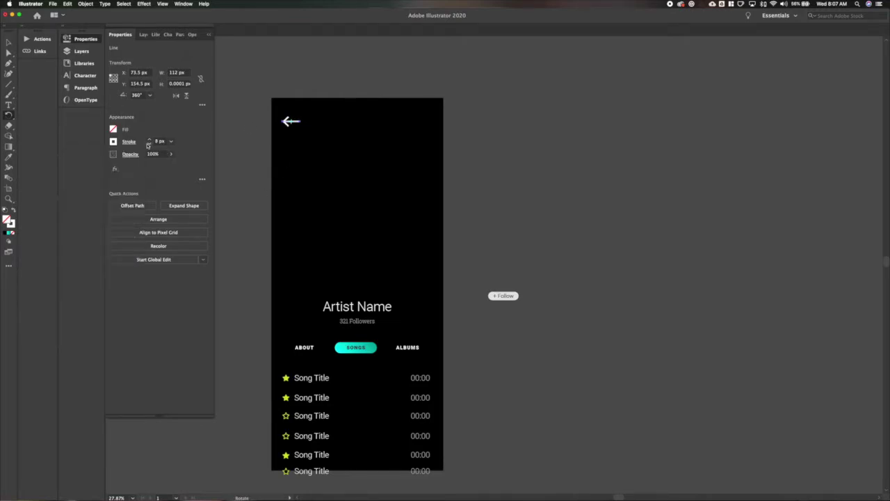
key("v")
left_click(255, 135)
scroll(248, 122, "up", 3)
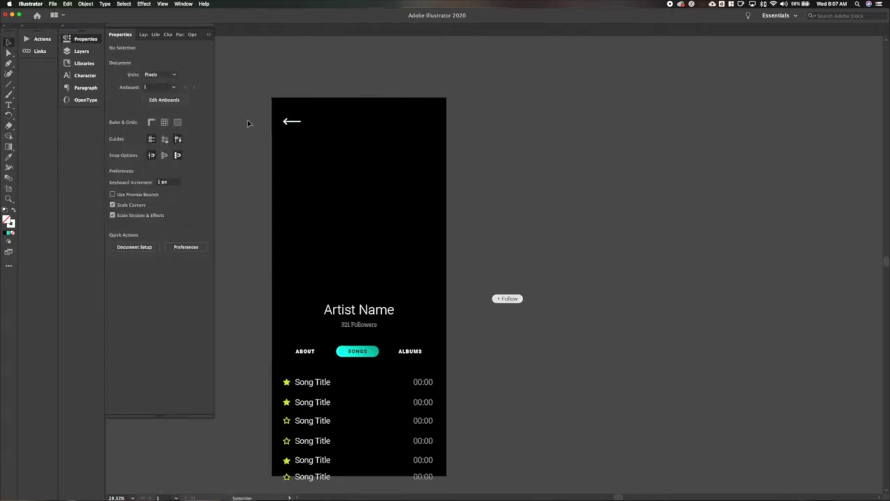
Step: Align the back arrow's left edge with the first song's star
left_click_drag(296, 121, 312, 121)
left_click(291, 409, "shift")
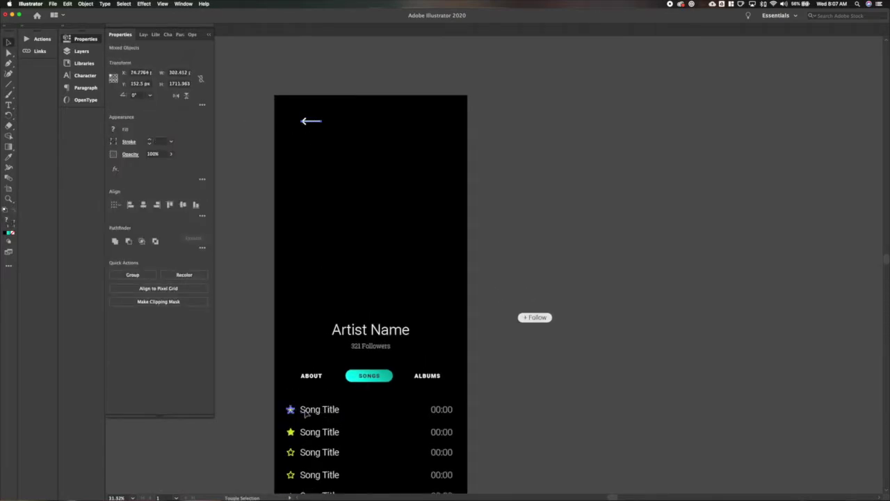
left_click(130, 204)
left_click(299, 117)
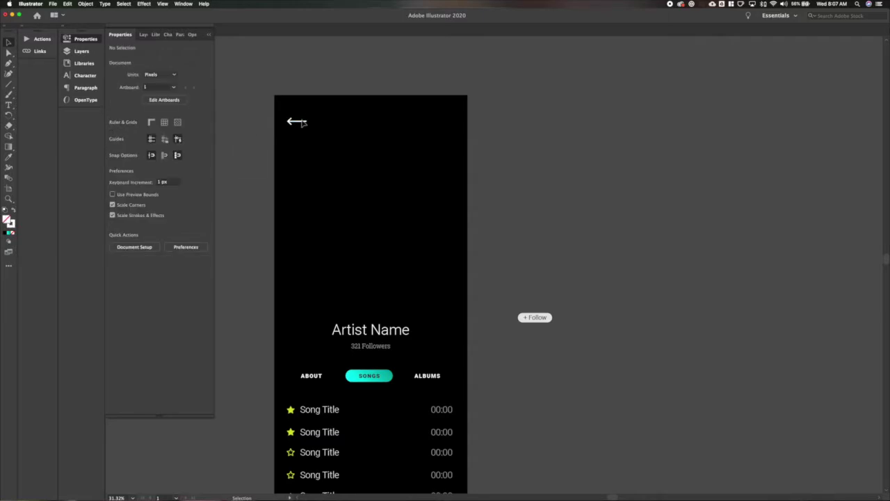
Step: Nudge the back arrow up slightly, closer to the top edge of the page
left_click(294, 122)
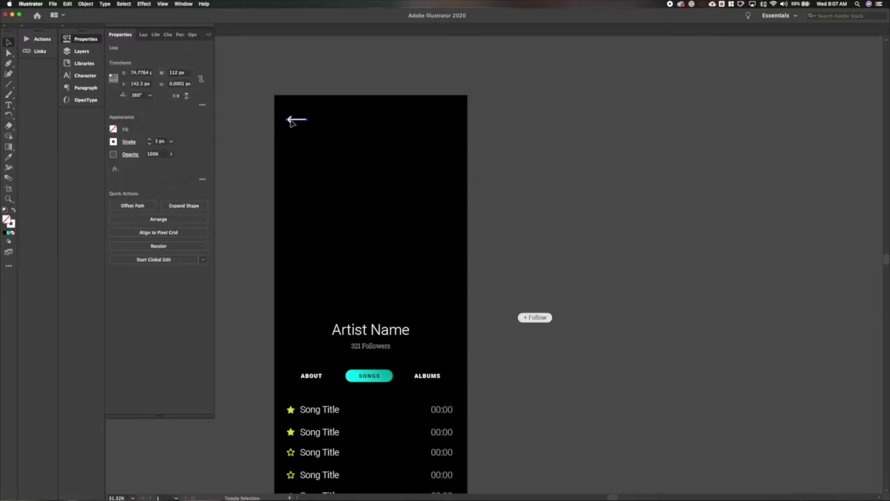
key("shift+Up")
key("shift+Up")
left_click(243, 148)
scroll(475, 270, "down", 2)
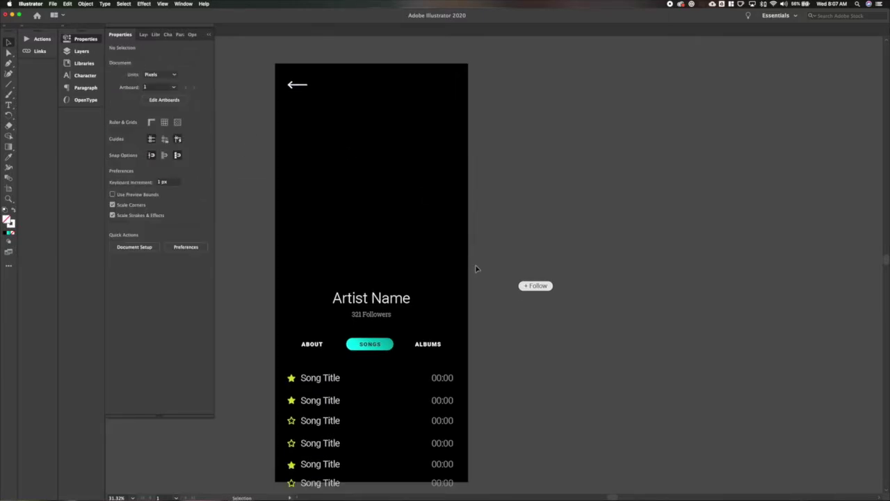
scroll(477, 270, "down", 1)
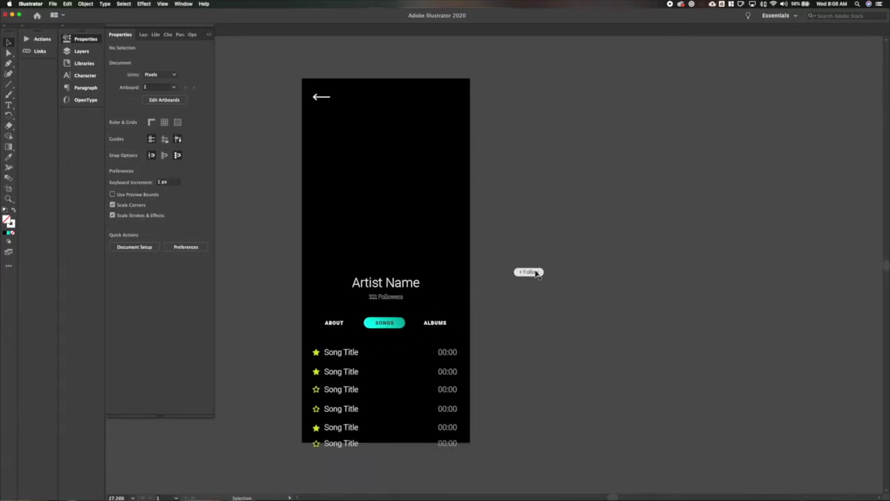
Step: Left-align the Artist Name and 321 Followers texts with the first song's star
left_click_drag(367, 288, 325, 287)
left_click(317, 352, "shift")
left_click(130, 206)
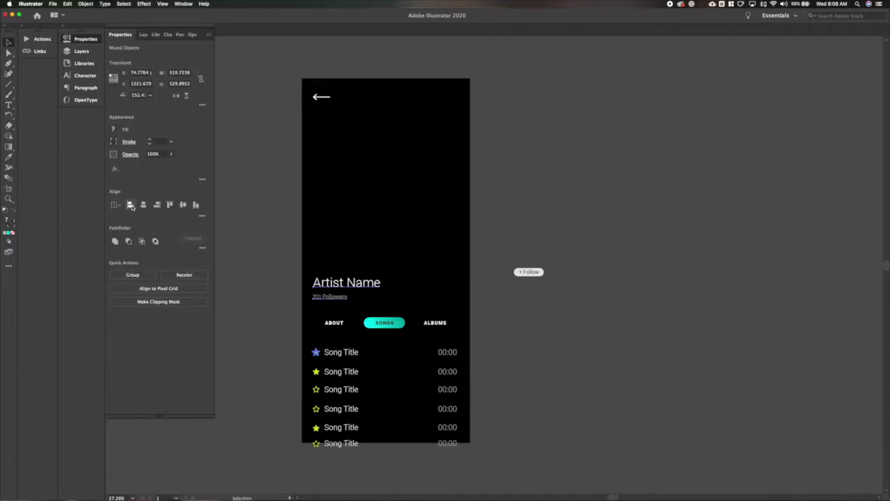
left_click(493, 285)
Step: Move the + Follow button onto the page beside the artist name and right-align it with the song durations
left_click_drag(533, 273, 384, 286)
left_click_drag(390, 284, 452, 284)
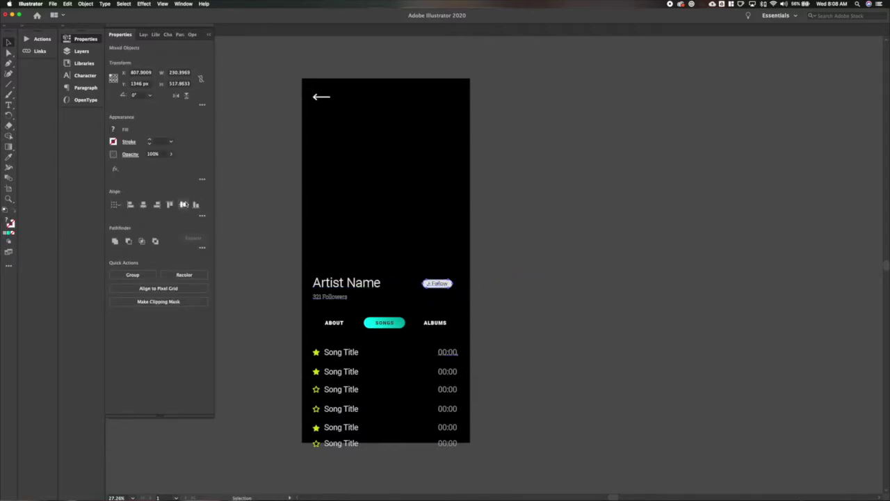
left_click(475, 292)
scroll(450, 283, "up", 5)
Step: Copy the SONGS label's text style onto the + Follow label with the Eyedropper
left_click(444, 295)
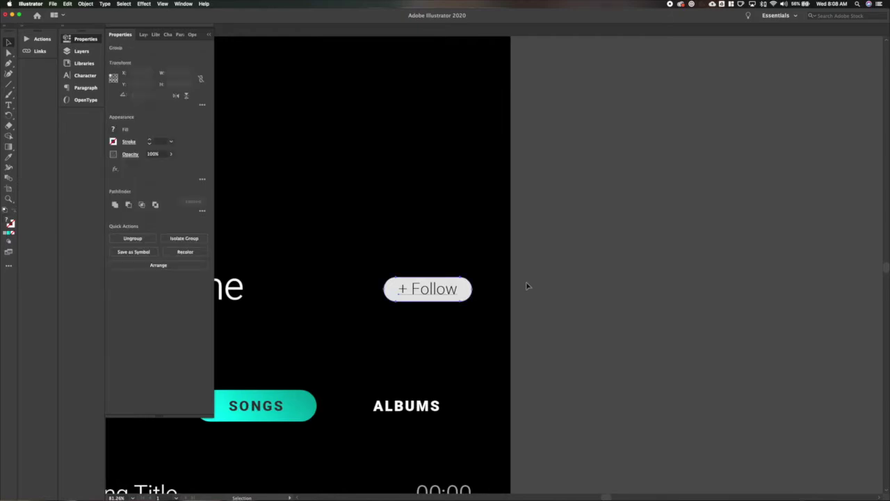
left_click(527, 285)
key("a")
left_click(425, 293)
key("i")
left_click(270, 404)
key("v")
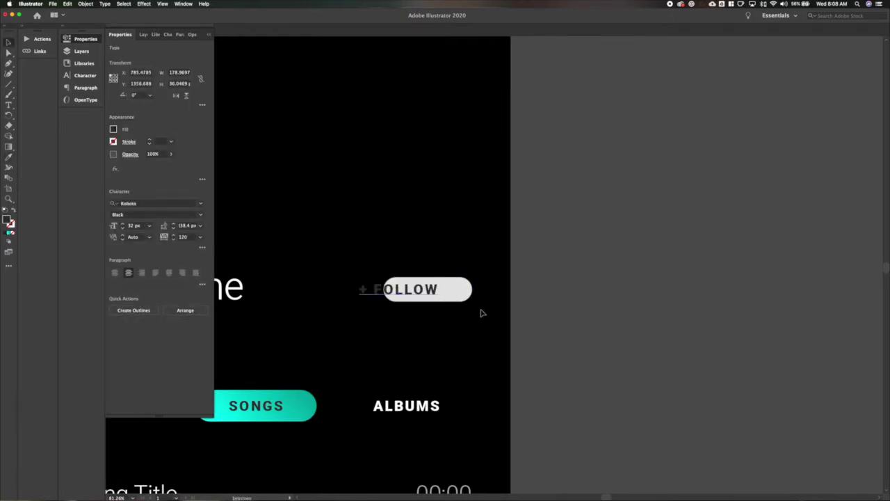
Step: Move the + FOLLOW label 48 px to the right over its pill
key("shift+Right")
key("shift+Right")
key("shift+Right")
key("shift+Right")
key("shift+Right")
key("Left")
key("Left")
Step: Ungroup the Follow button so its pill and label can be edited separately
left_click(470, 293)
key("s")
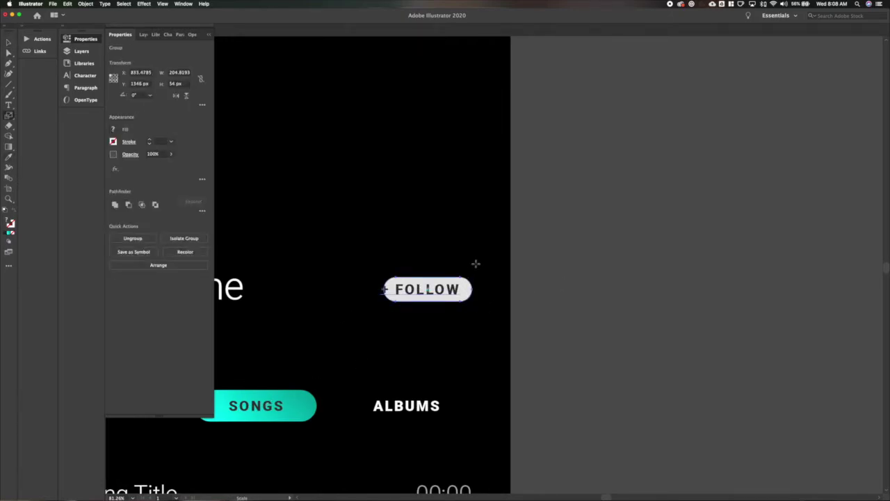
key("v")
key("super+shift+g")
left_click(528, 292)
Step: Scale the Follow pill up to about 260 × 71 px and right-align it with the first song's duration
left_click(470, 293)
key("s")
mouse_move(478, 260)
left_mouse_down()
mouse_move(490, 250)
mouse_move(475, 264)
left_mouse_up()
key("v")
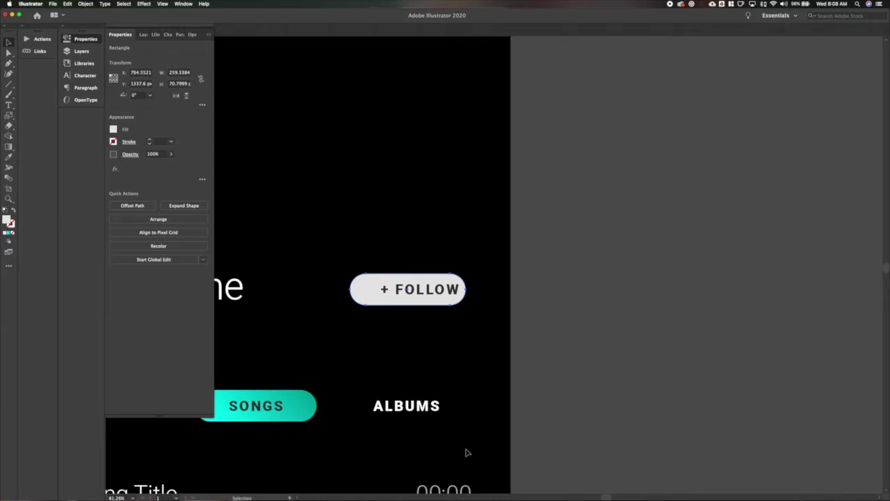
left_click(446, 488, "shift")
left_click(157, 205)
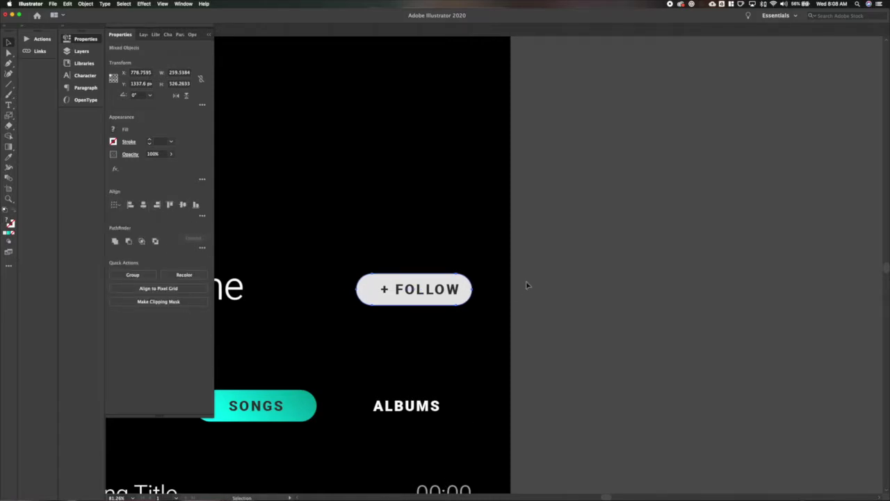
Step: Center the + FOLLOW label on its light grey pill
left_click(527, 285)
left_click(449, 291)
key("v")
left_click(574, 269)
scroll(575, 269, "down", 5)
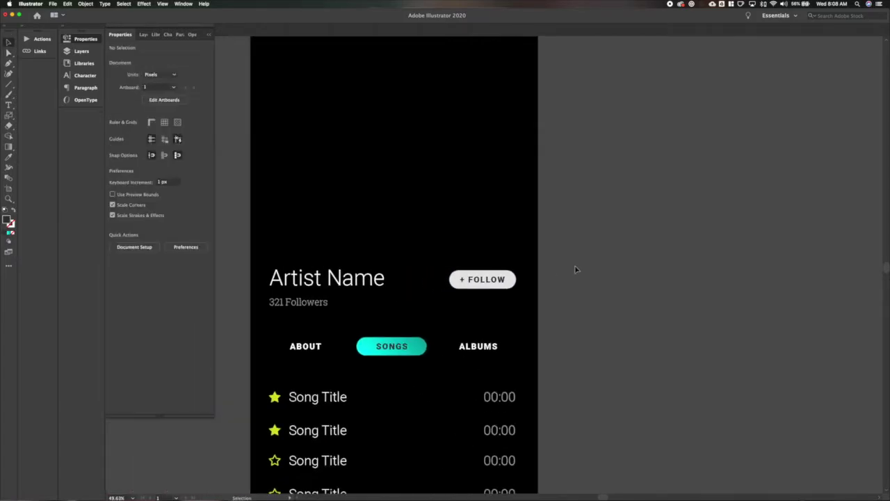
scroll(575, 281, "up", 1)
scroll(575, 282, "down", 3)
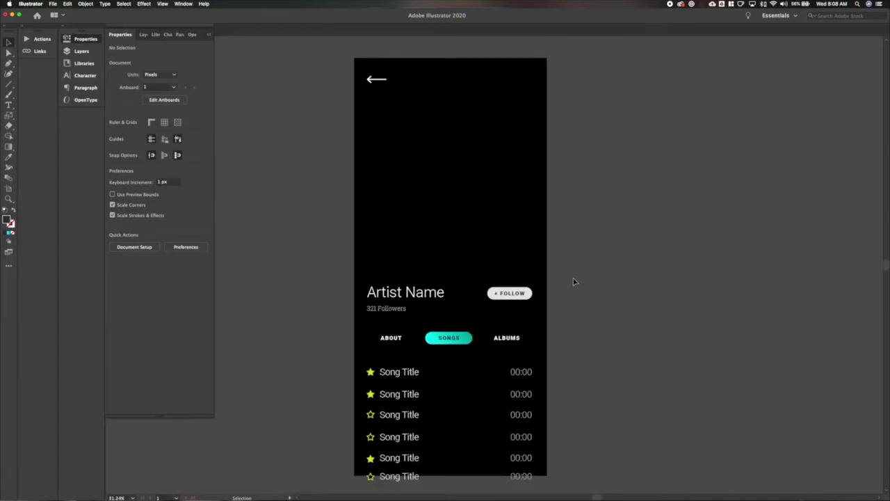
left_click_drag(515, 297, 518, 309)
key("super+z")
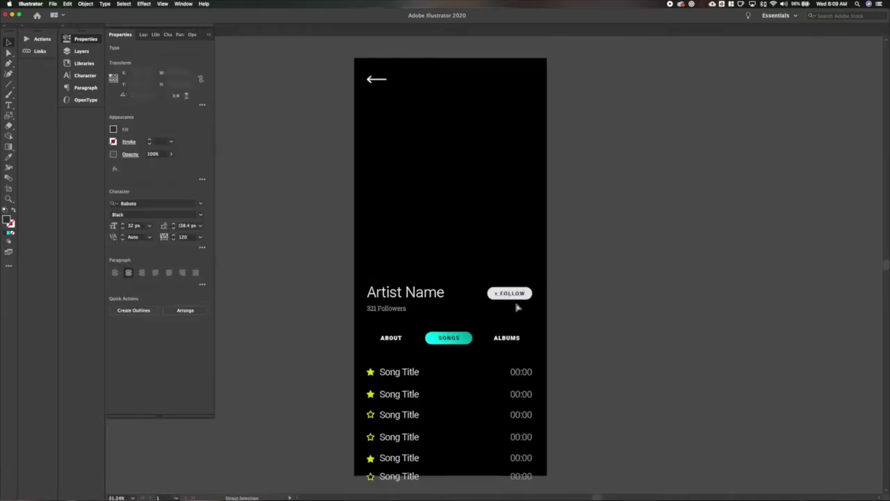
left_click(530, 297, "shift")
left_click(588, 286)
scroll(588, 286, "right", 3)
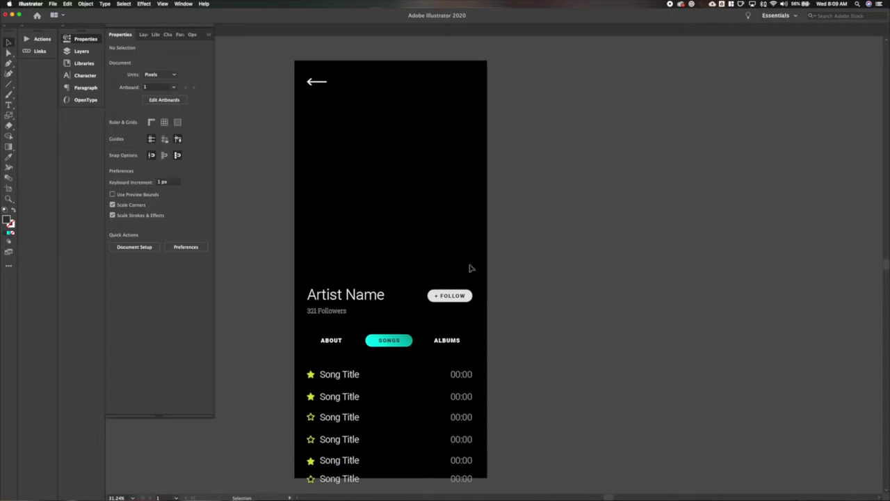
Step: Fill the full-page background rectangle with white
left_click(345, 201)
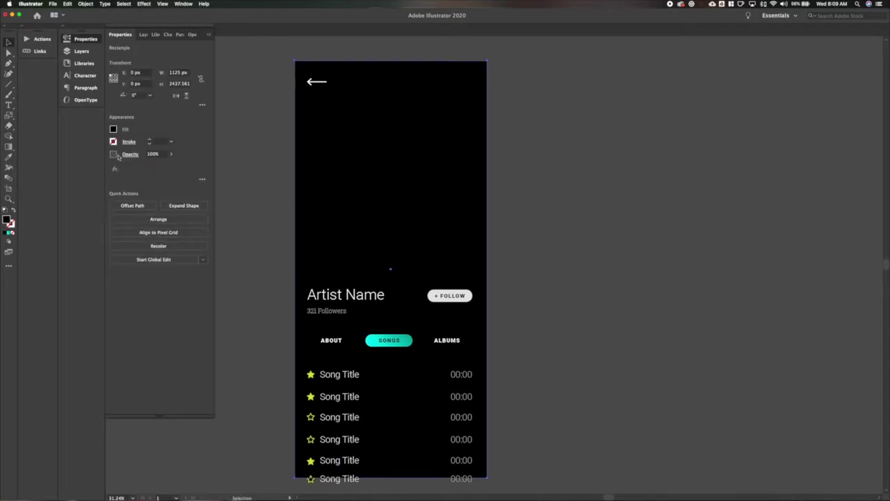
left_click(112, 130)
left_click(29, 162)
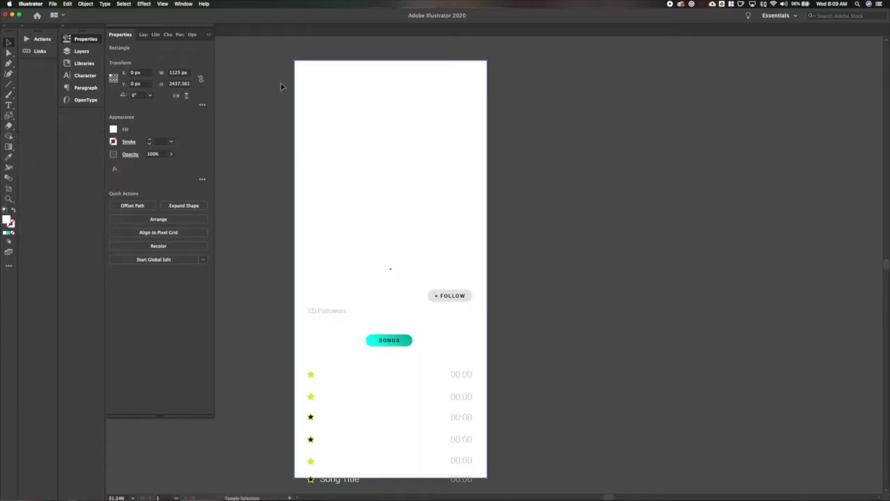
Step: Fill the artist name, follower count, ABOUT and ALBUMS labels, song rows and stars with near-black, leaving out both pills
left_click_drag(279, 275, 498, 489)
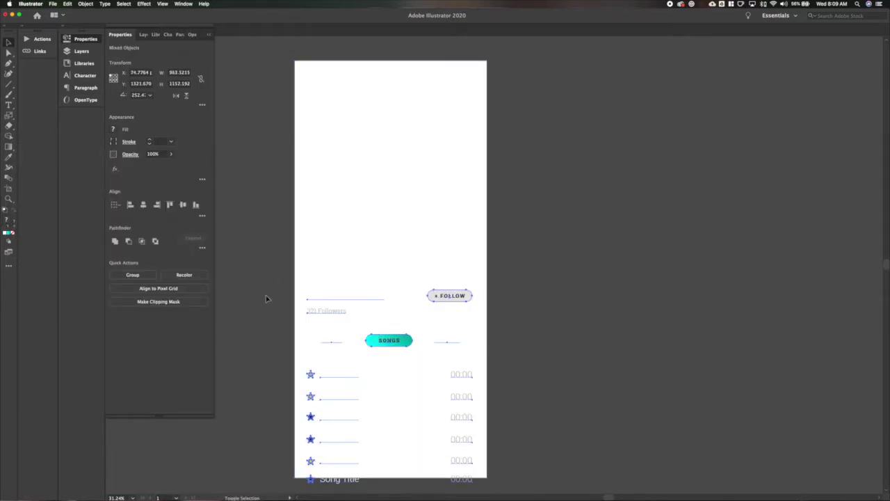
key("a")
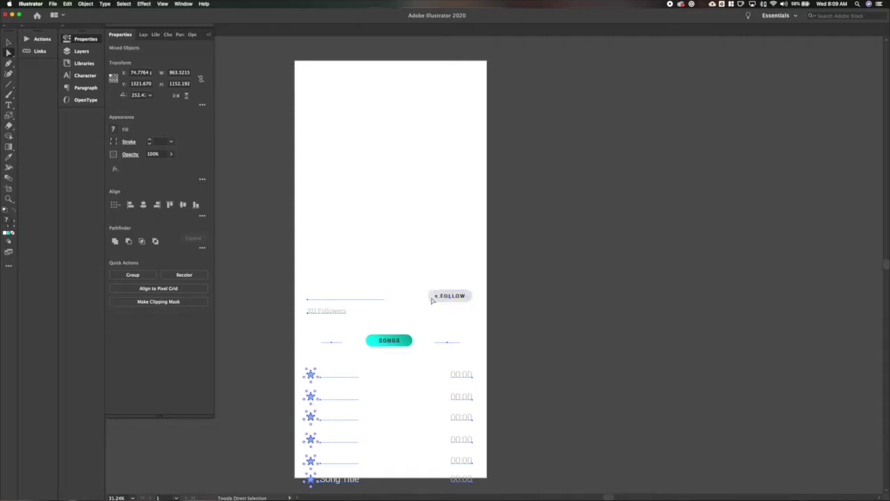
key("v")
left_click(113, 130)
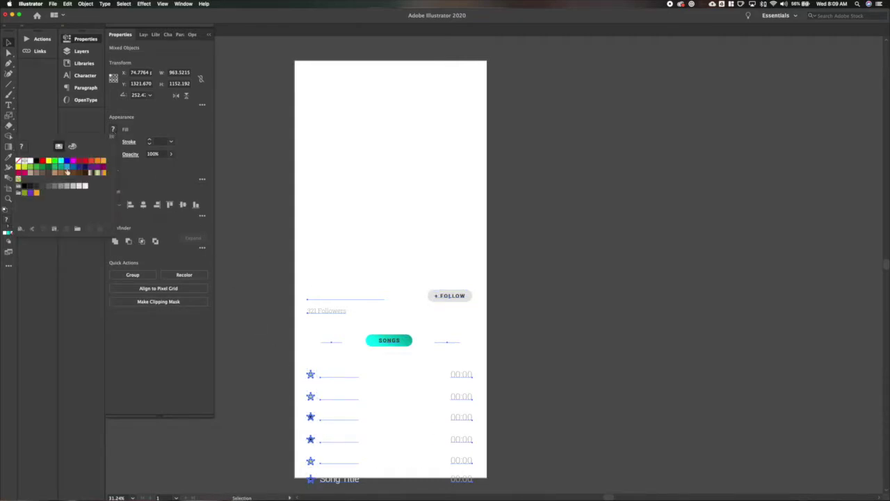
left_click(31, 188)
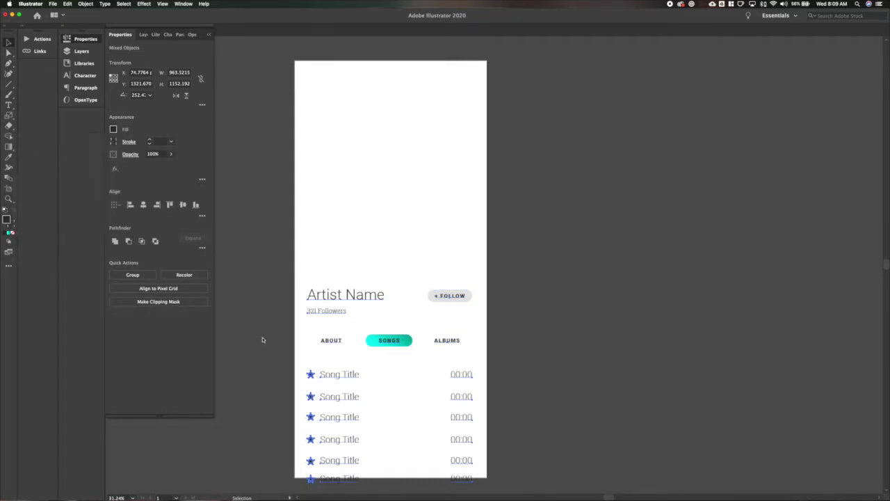
Step: Remove the fill from all six stars in the song list, keeping only their outlines
left_click(292, 382)
left_click(297, 370)
scroll(296, 370, "down", 2)
mouse_move(288, 347)
left_mouse_down()
mouse_move(316, 470)
mouse_move(304, 353)
left_mouse_up()
left_click(283, 440)
left_click(301, 357)
left_click(314, 476)
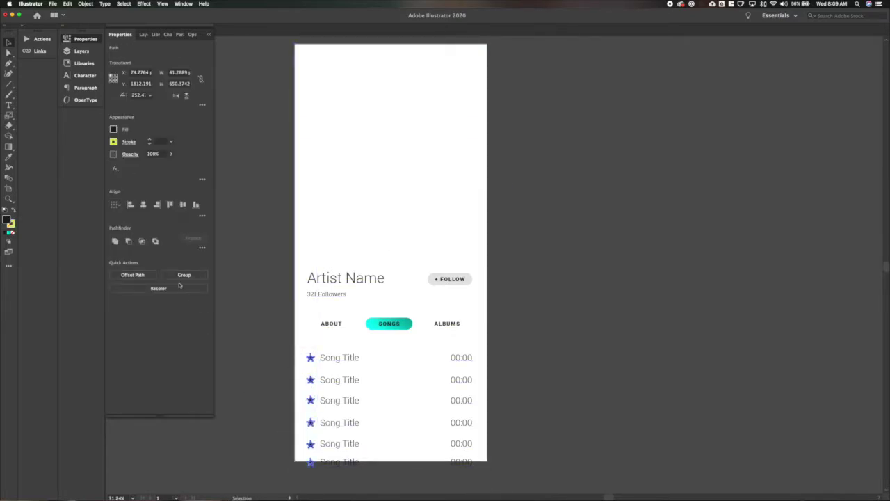
left_click(112, 129)
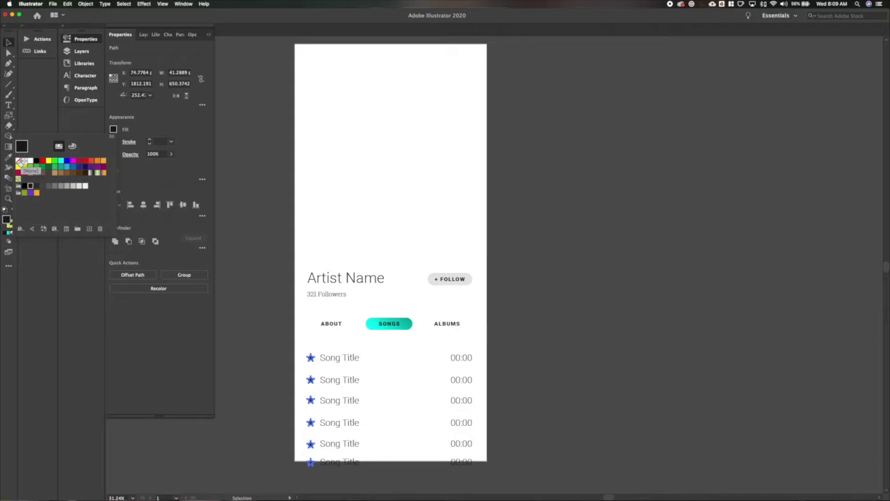
left_click(19, 161)
left_click(303, 398)
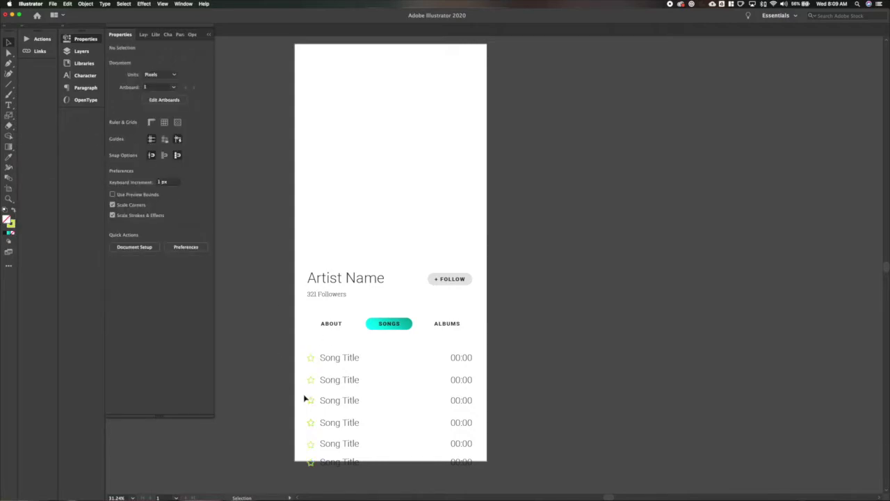
Step: Set the stroke of all six stars to green
left_click_drag(299, 361, 312, 383)
left_click(289, 363)
scroll(315, 477, "down", 2)
left_click_drag(315, 477, 303, 325)
left_click(113, 141)
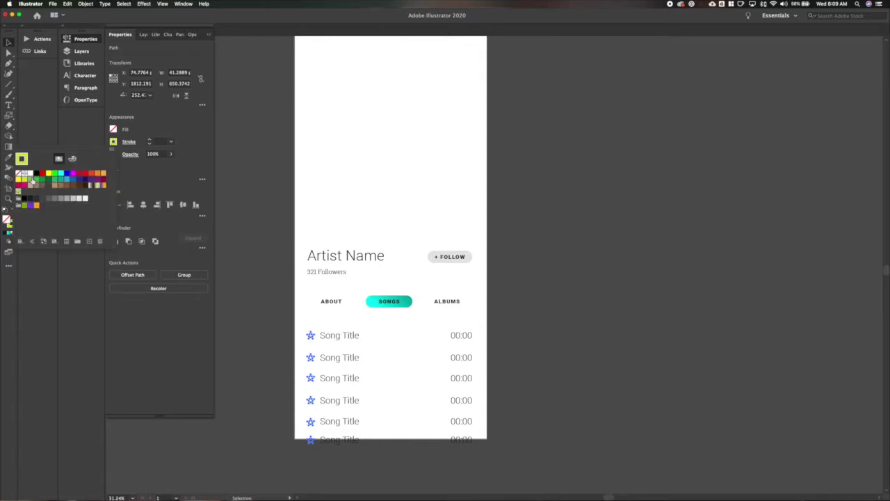
left_click(31, 179)
Step: Set the stroke of all six stars to purple
left_click(284, 368)
left_click_drag(288, 322, 314, 472)
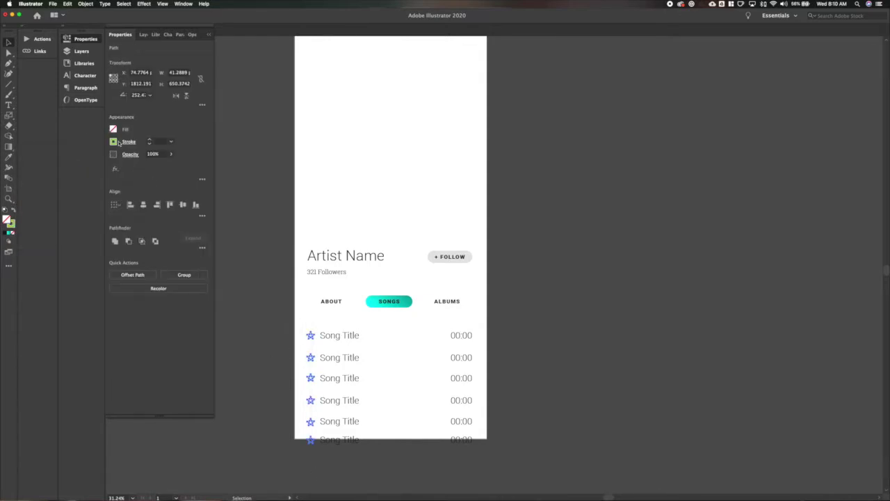
left_click(117, 141)
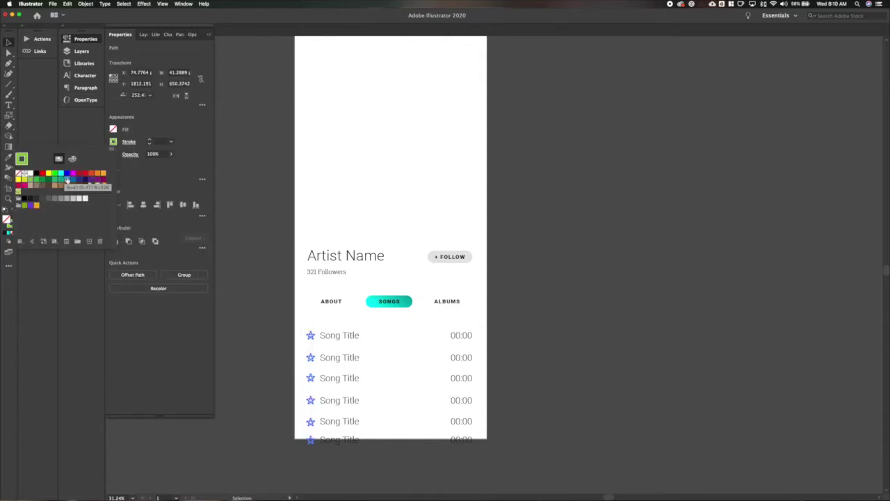
left_click(98, 181)
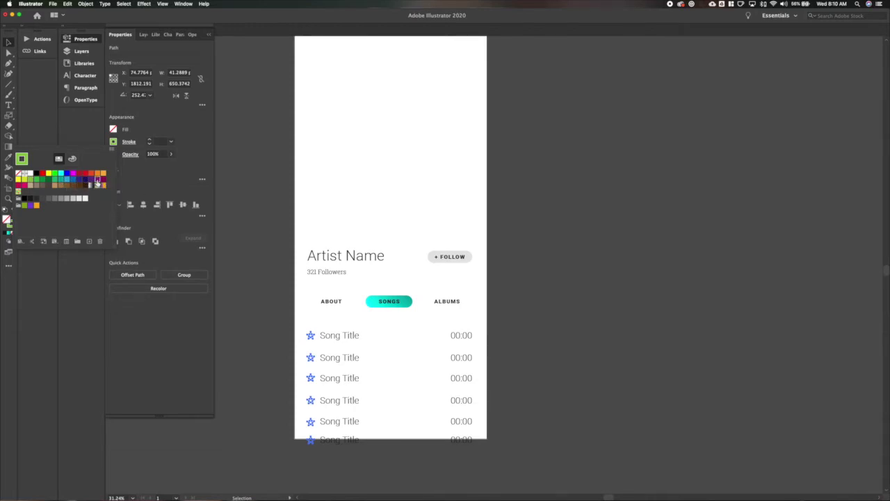
left_click(279, 355)
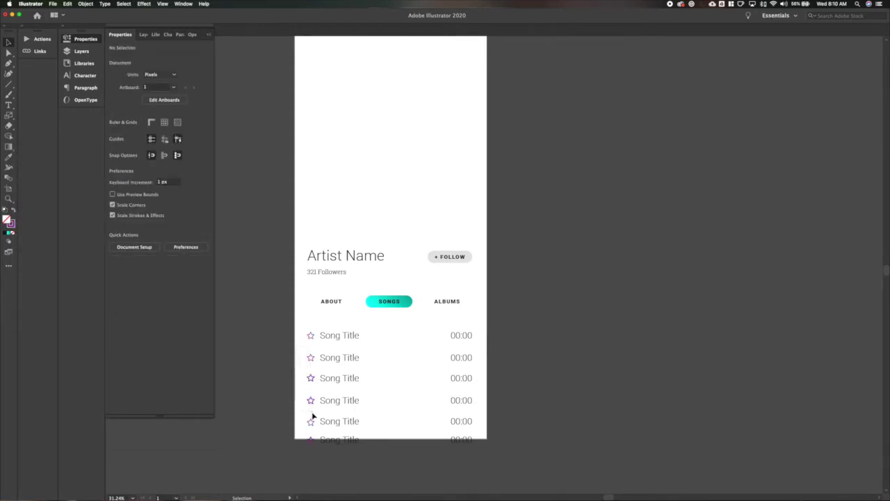
Step: Fill the stars of the second, third and fourth songs with purple
left_click_drag(311, 412, 312, 402)
left_click(114, 131)
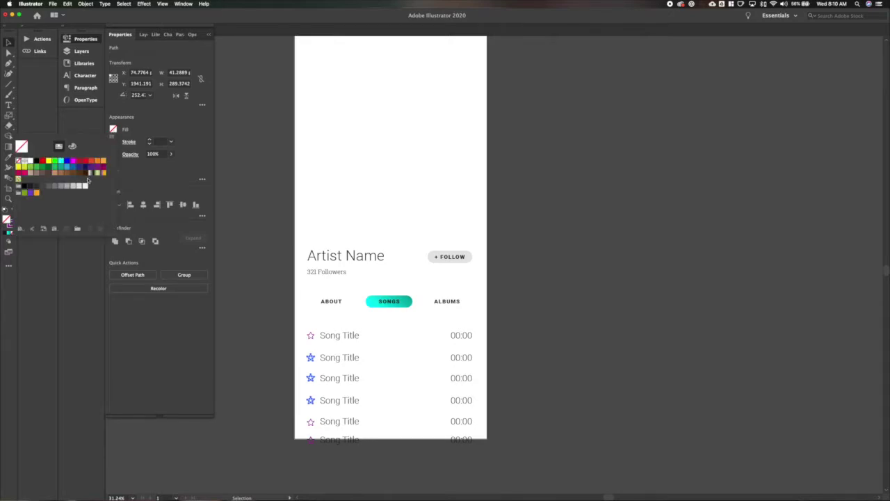
left_click(90, 179)
left_click(273, 385)
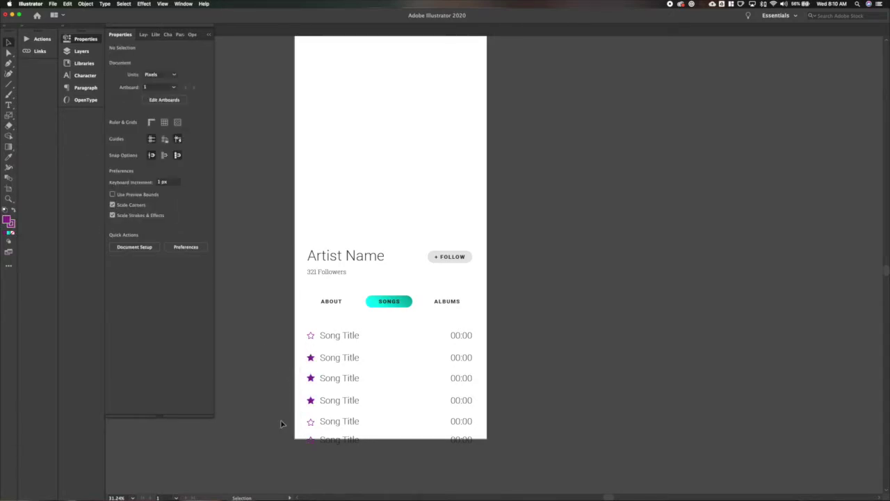
Step: Fill all the song durations with light grey
left_click_drag(491, 329, 447, 479)
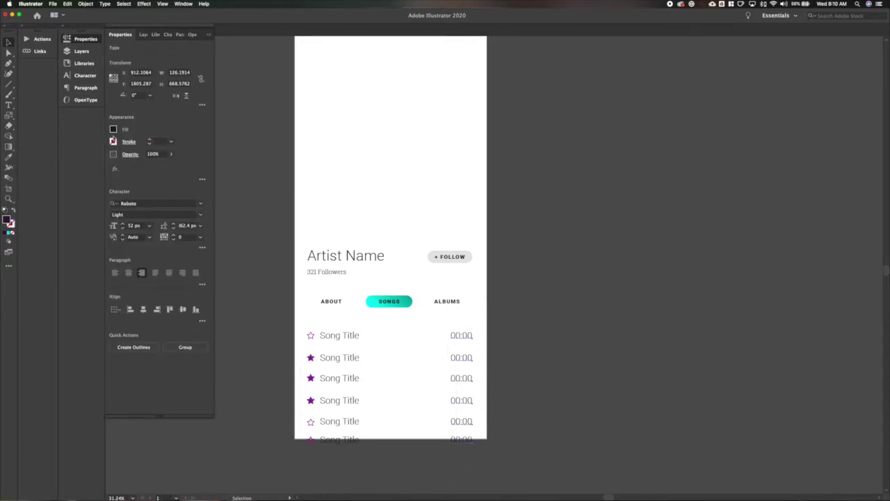
left_click(113, 129)
left_click(66, 187)
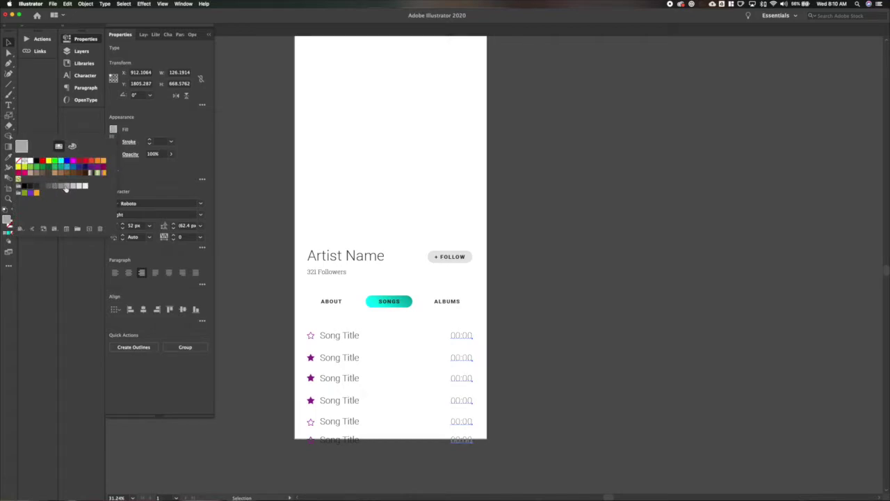
left_click(494, 290)
Step: Fill the 321 Followers text with medium grey
left_click(348, 281)
left_click(327, 272)
left_click(113, 129)
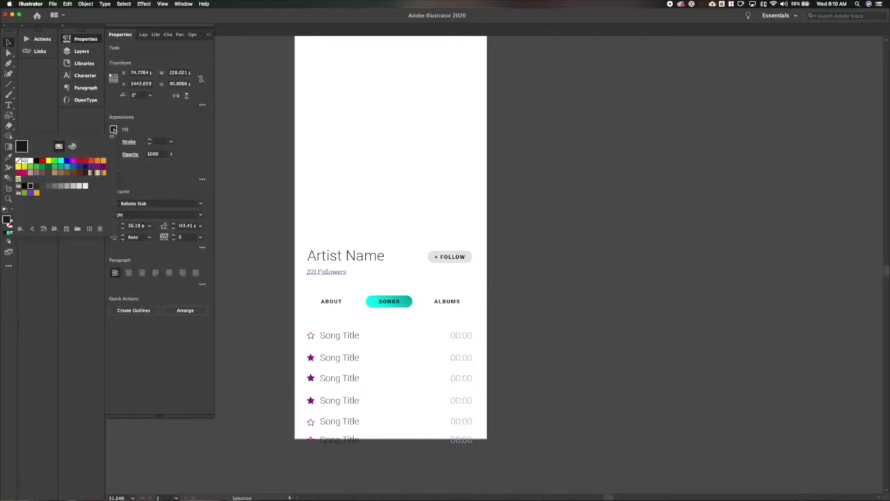
left_click(66, 187)
left_click(61, 187)
left_click(54, 187)
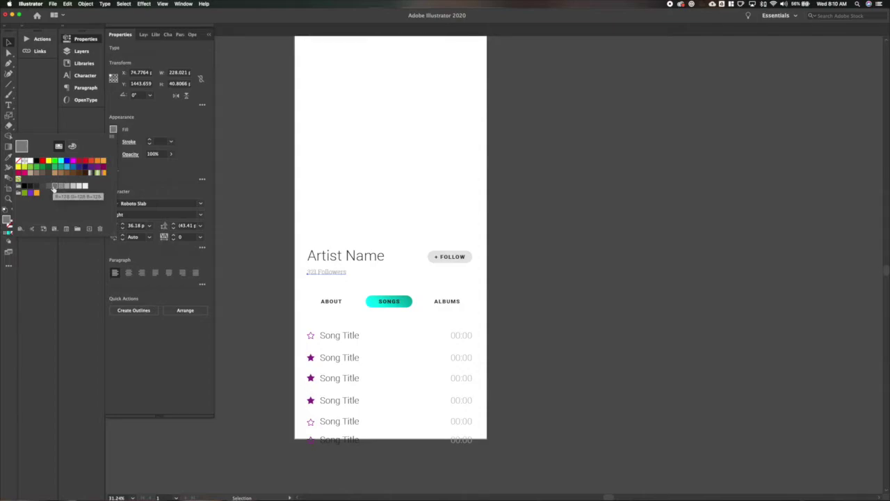
left_click(488, 327)
Step: Darken all the song durations to a grey one shade lighter than the 321 Followers text
left_click_drag(456, 366, 470, 327)
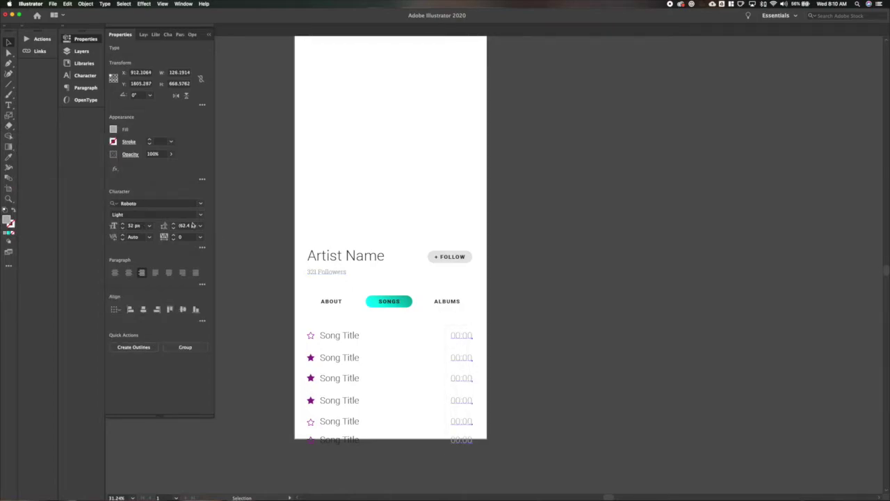
left_click(114, 130)
left_click(62, 187)
left_click(55, 187)
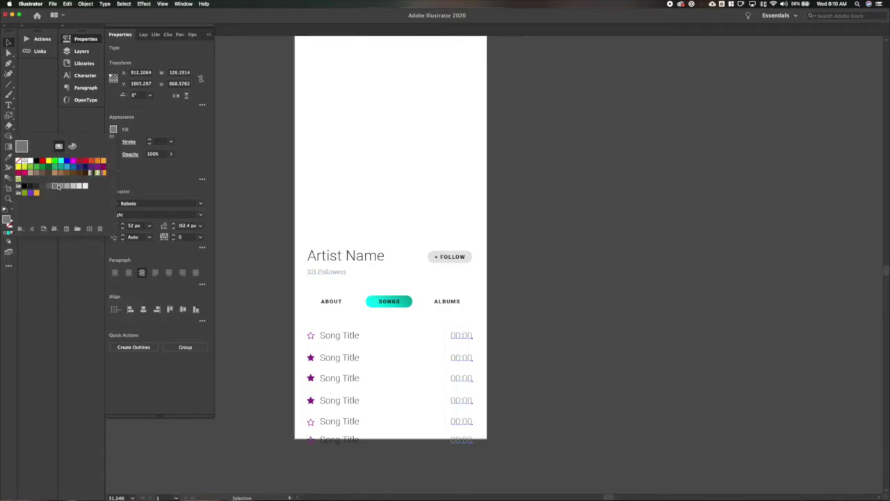
left_click(61, 188)
left_click(139, 135)
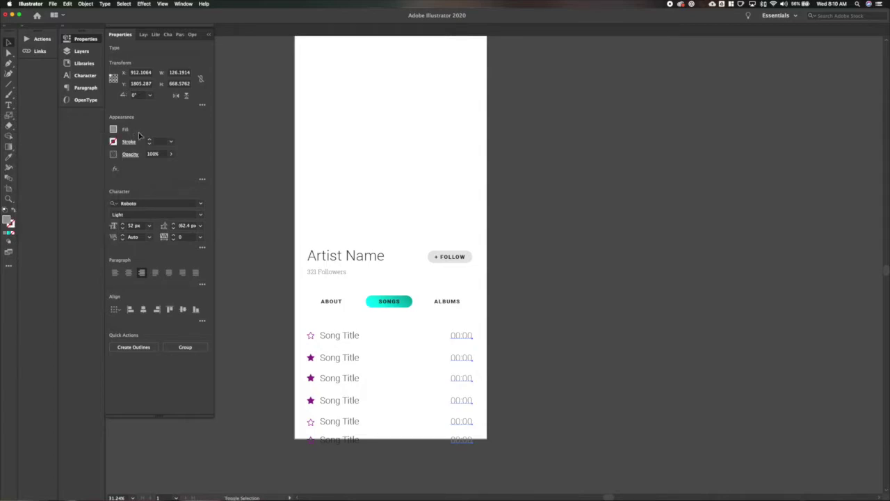
Step: Reduce the font size of all the song durations to 46 px
key("super+shift+comma")
key("super+shift+comma")
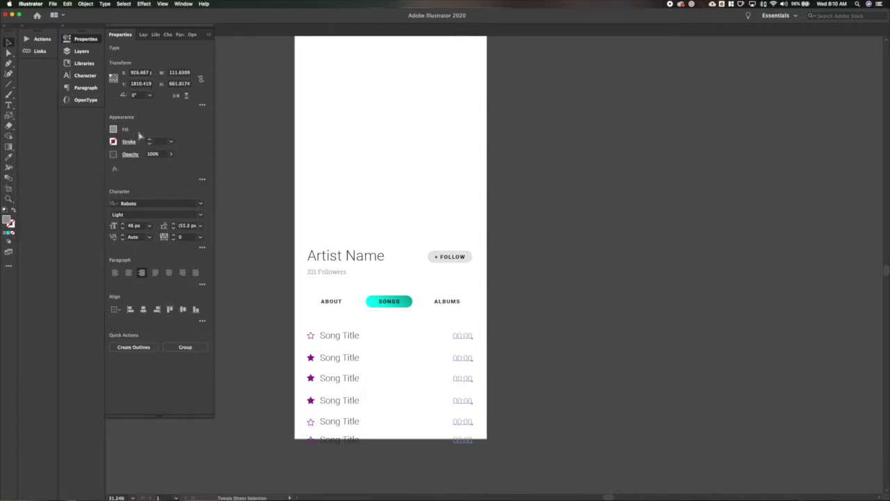
left_click(498, 321)
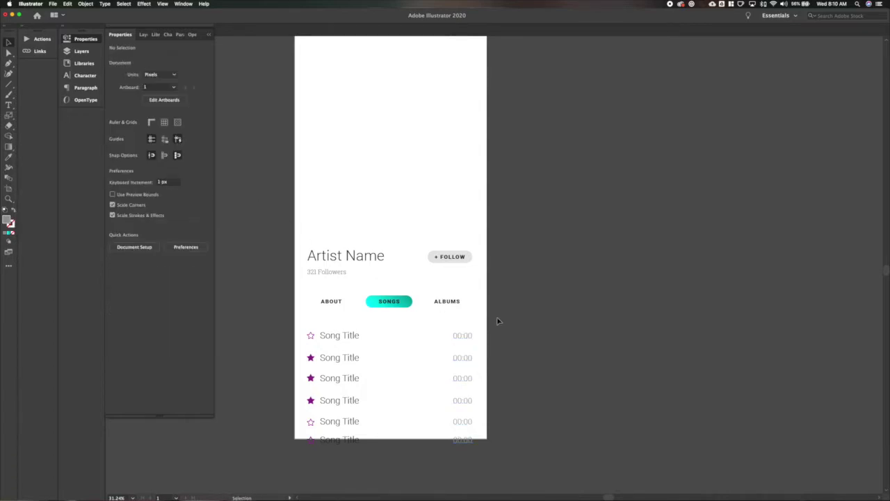
Step: Align the first song's star, title and duration on their vertical centers
left_click(322, 340)
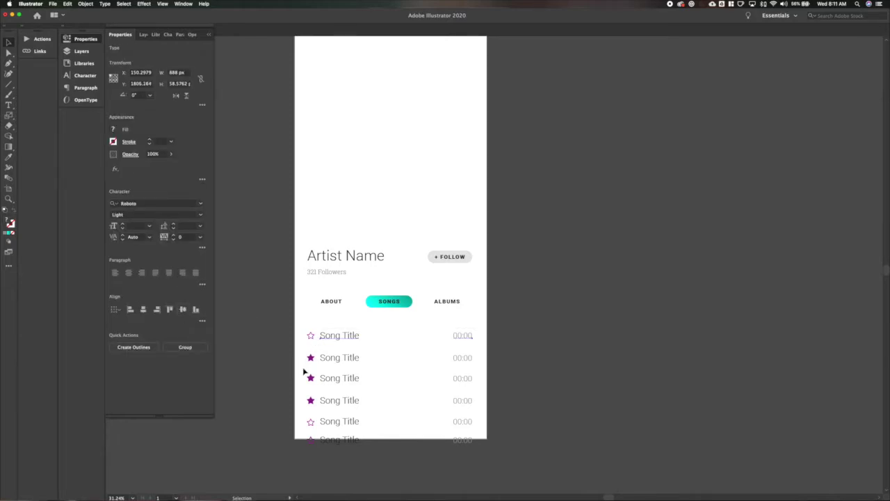
left_click(509, 353)
left_click_drag(262, 345, 261, 346)
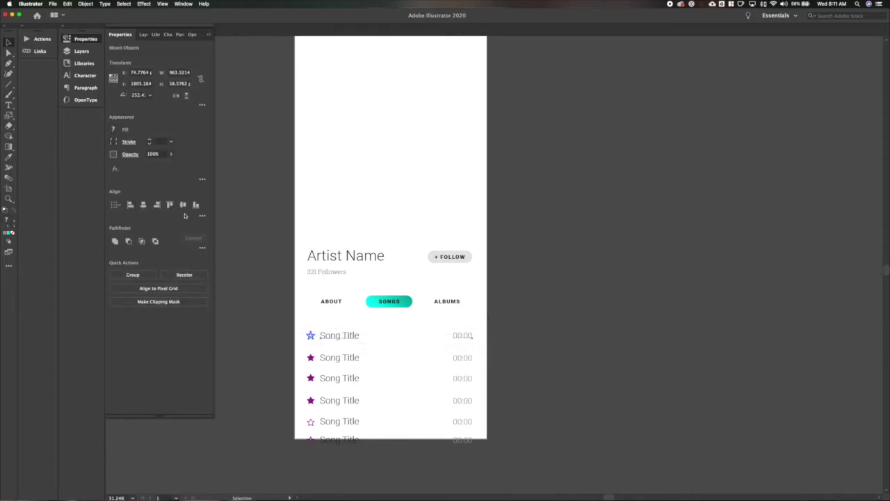
left_click(183, 205)
Step: Delete the five song rows below the first one
key("Delete")
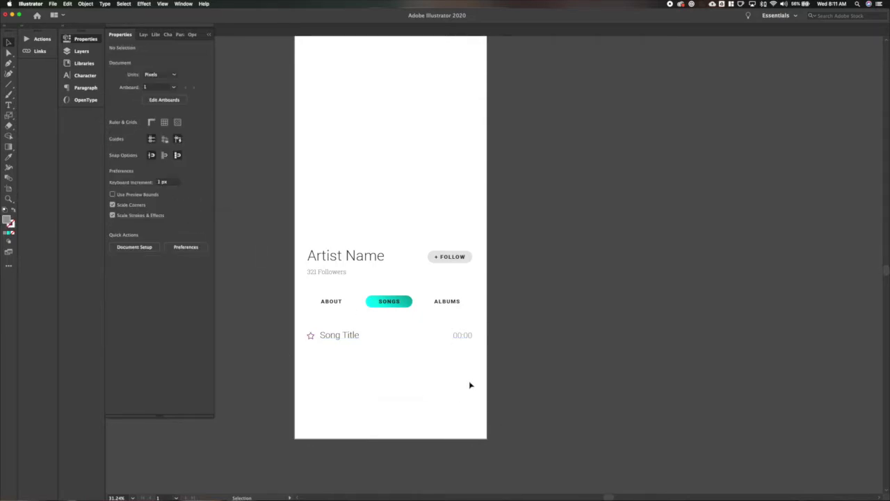
left_click_drag(471, 386, 327, 383)
key("Delete")
Step: Group the remaining song row and duplicate it downward to make six rows
left_click_drag(282, 353, 464, 379)
key("super+g")
left_click_drag(331, 359, 340, 423)
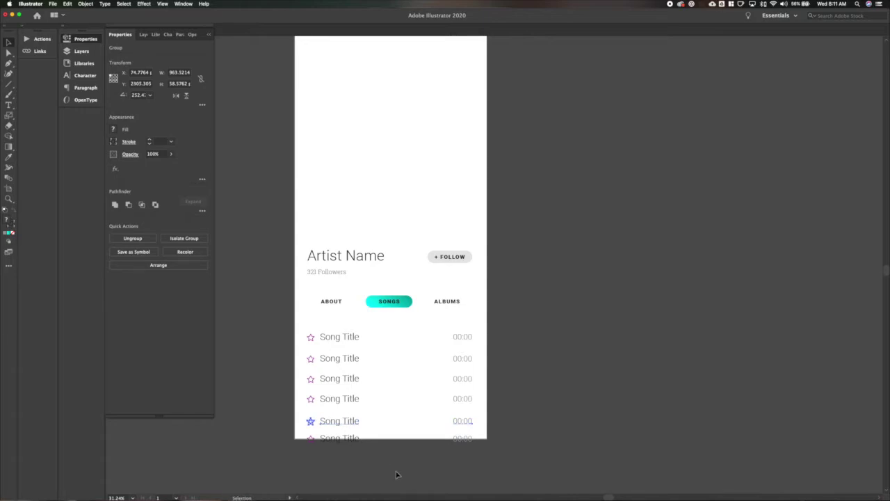
Step: Distribute the six song rows at even vertical spacing
left_click_drag(396, 475, 247, 319)
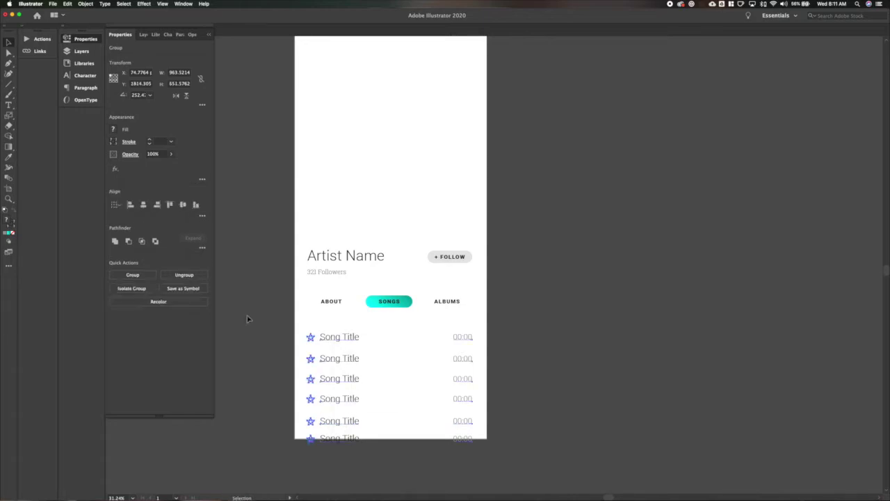
left_click(202, 215)
left_click(125, 265)
left_click(262, 360)
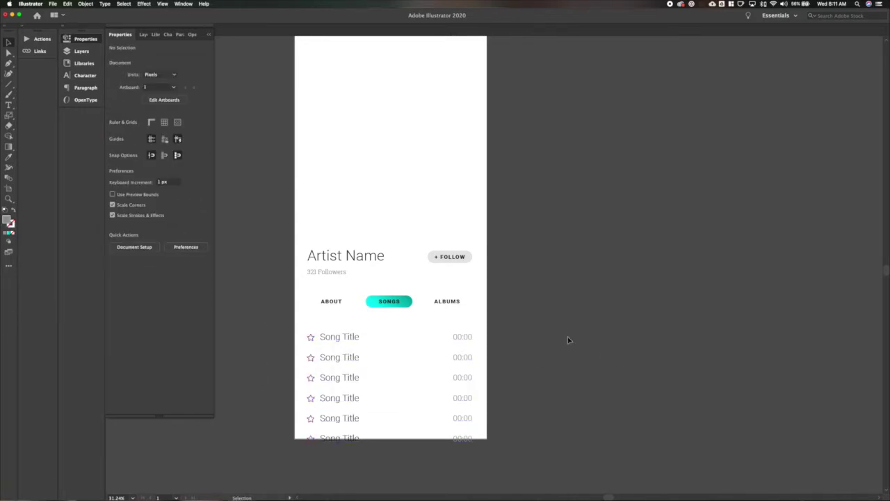
Step: Nudge the ABOUT, SONGS and ALBUMS tab row down 20 px toward the song list
left_click_drag(341, 297, 506, 312)
key("shift+Down")
key("shift+Down")
left_click(507, 313)
Step: Set the SONGS label's text fill to white
key("a")
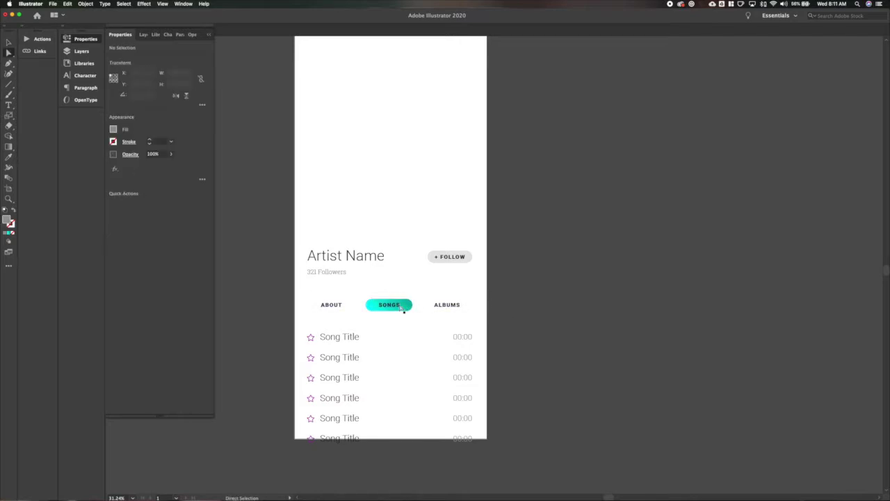
left_click(400, 305)
left_click(114, 130)
left_click(29, 161)
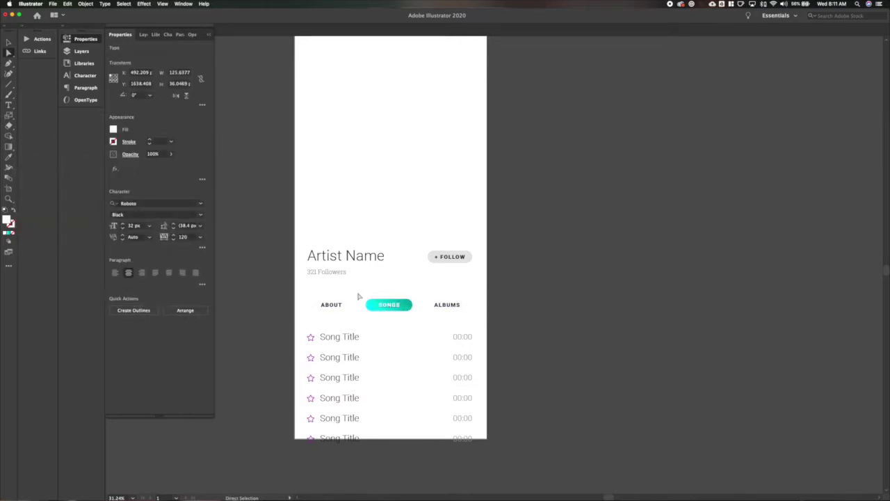
Step: Try teal and blue on the lower-left stop of the SONGS pill's gradient, and settle on cyan
left_click(409, 306)
left_click(150, 217)
left_click(374, 319)
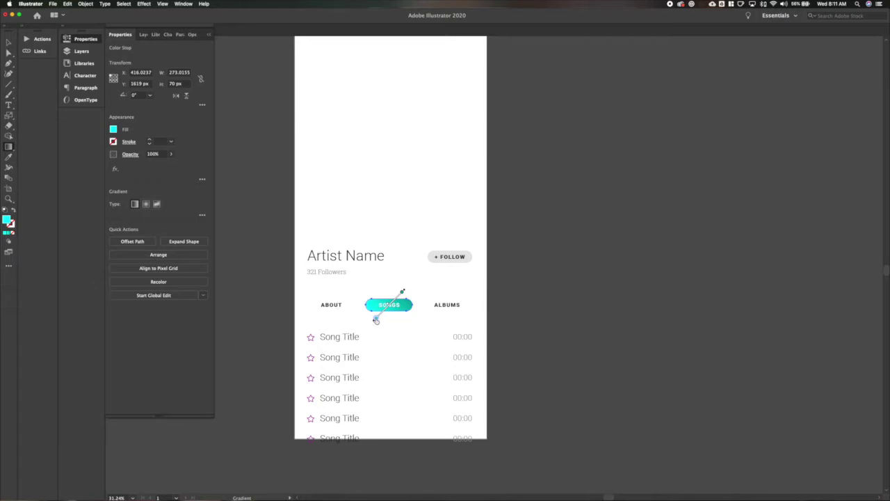
double_click(376, 319)
left_click(307, 349)
left_click(297, 350)
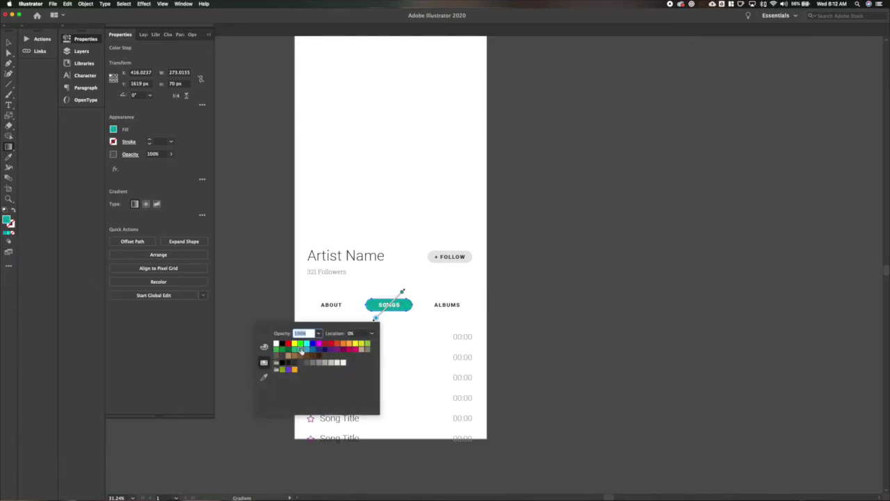
left_click(313, 350)
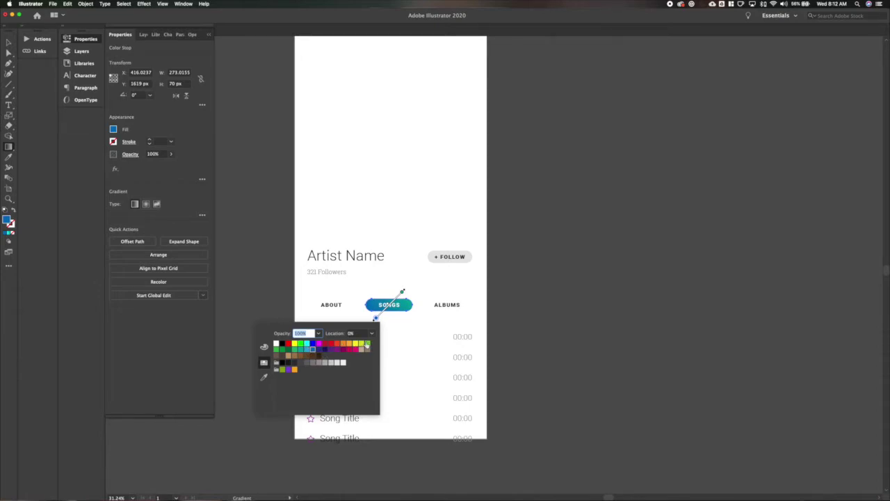
left_click(306, 344)
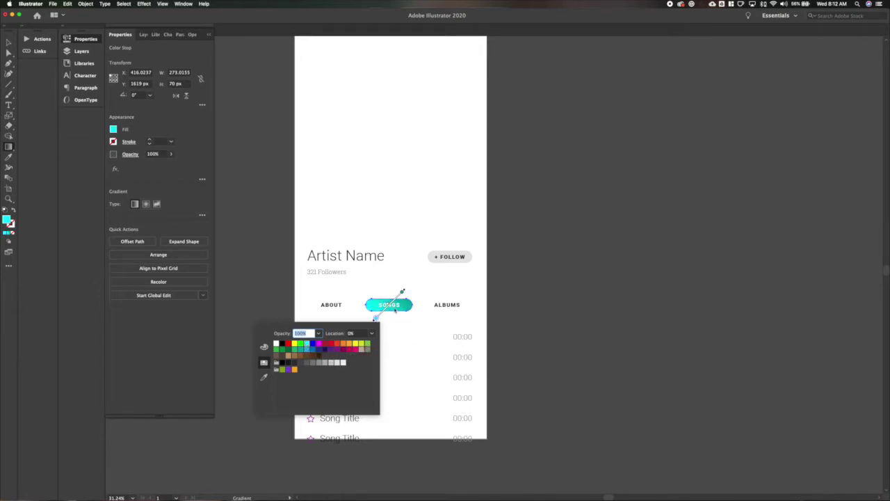
Step: Set the upper-right stop of the SONGS pill's gradient to blue
left_click(402, 292)
double_click(402, 291)
left_click(338, 319)
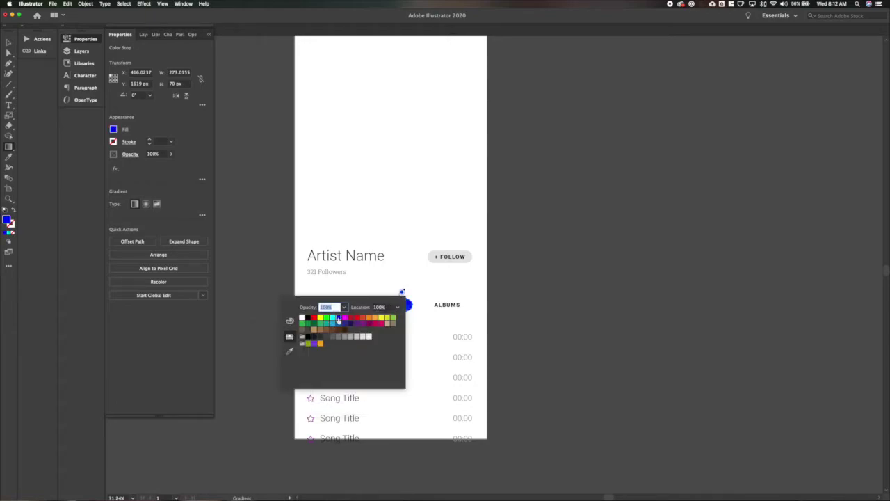
Step: Recolour the end stop of the SONGS pill's gradient to light blue
left_click(397, 285)
scroll(393, 298, "up", 3)
scroll(393, 299, "up", 3)
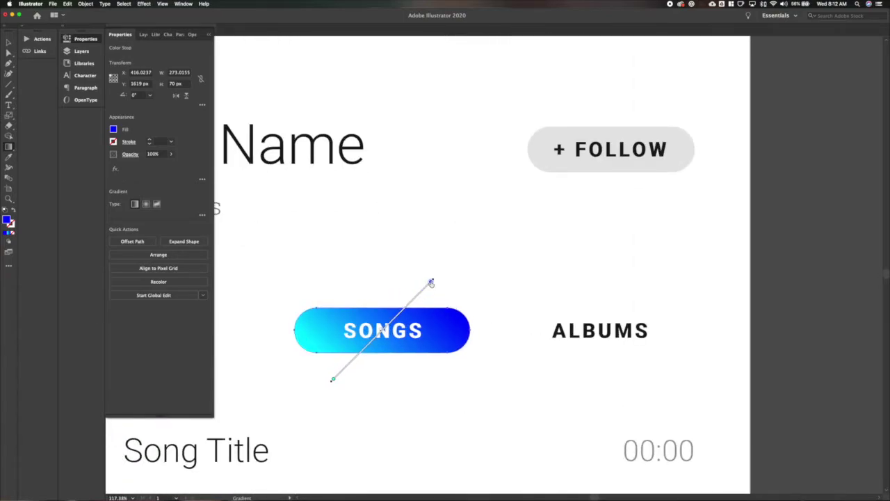
double_click(430, 282)
left_click(361, 308)
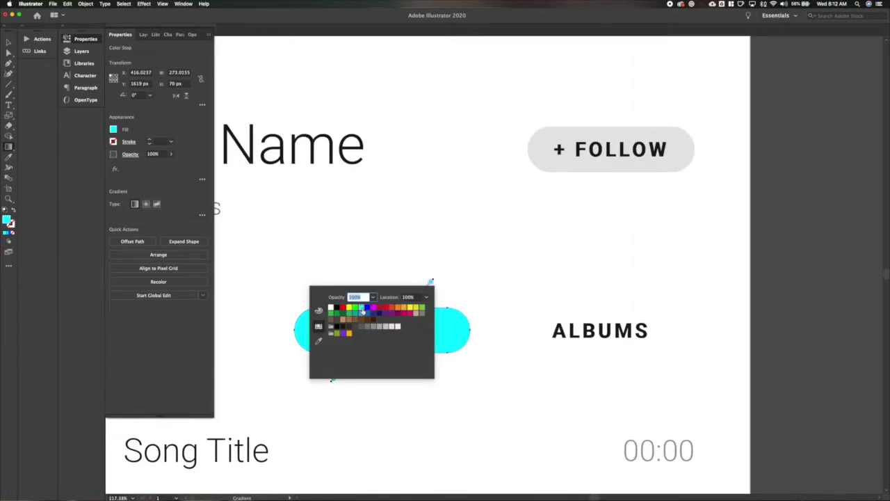
left_click(361, 312)
key("Escape")
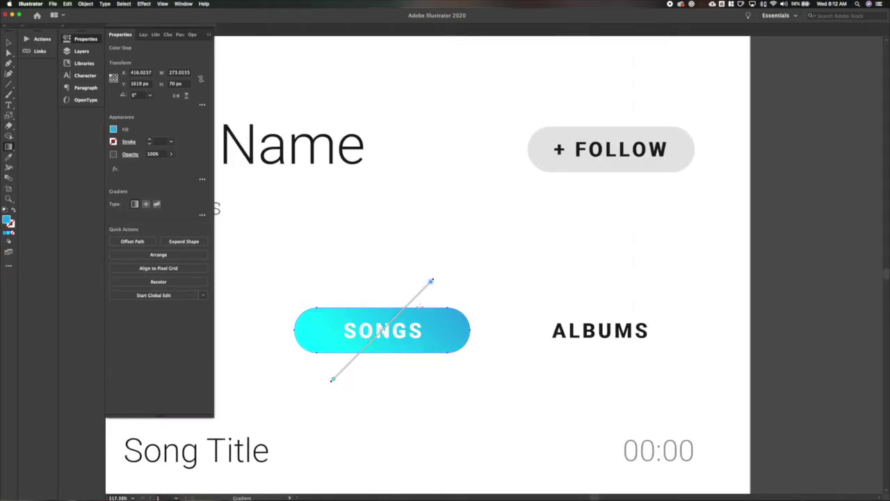
Step: Set the angle of the SONGS pill's gradient to 0°
scroll(419, 305, "down", 5)
left_click(202, 216)
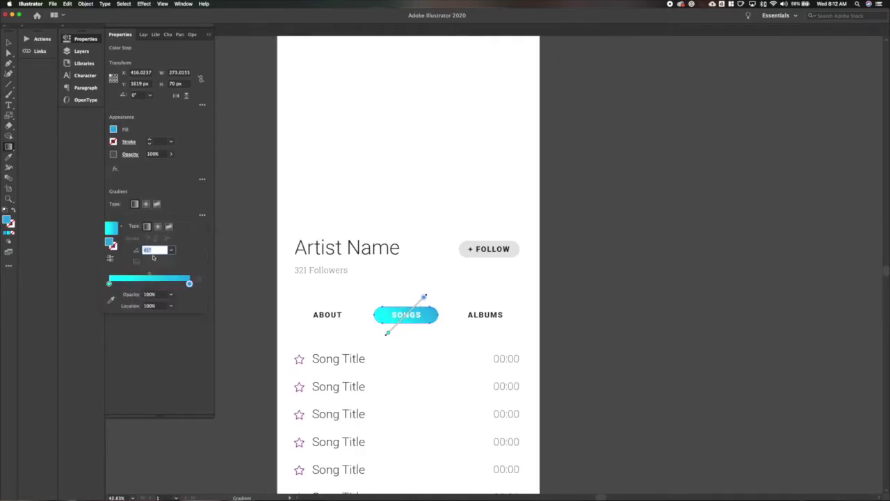
type("0")
key("Tab")
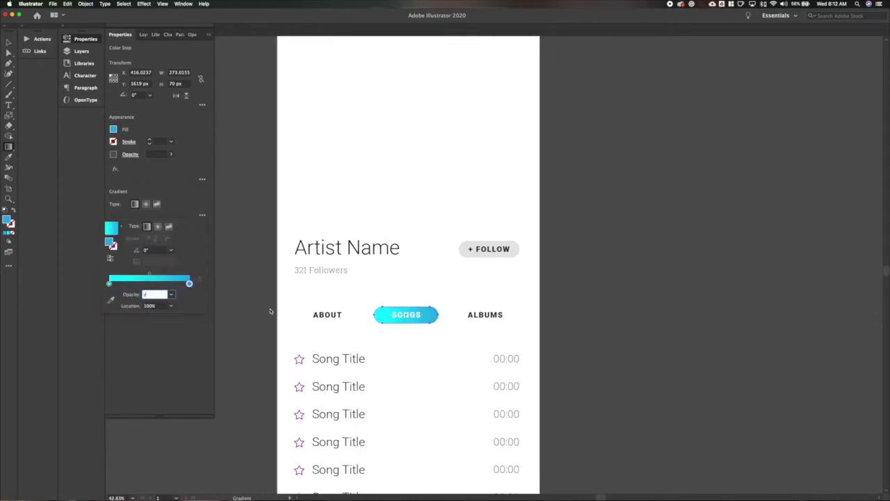
left_click(270, 309)
left_click(270, 310)
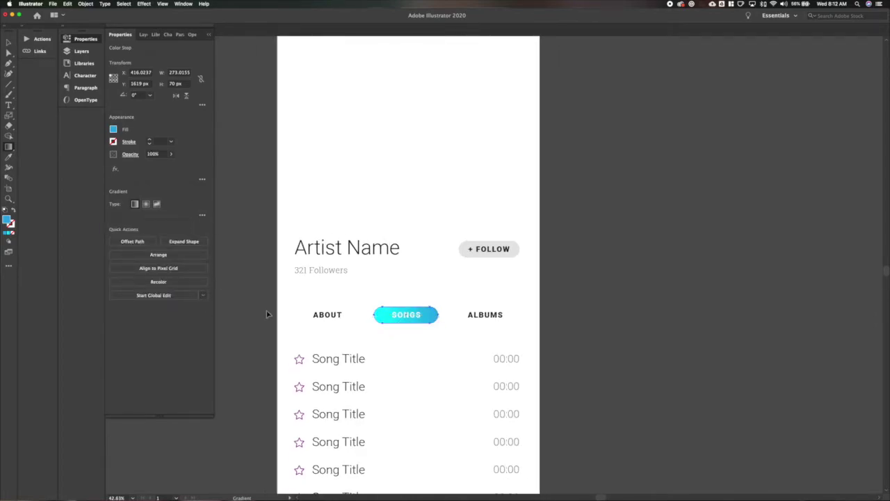
Step: Recolour the SONGS label text with a near-black grey swatch and deselect it
scroll(403, 335, "down", 5)
left_click(406, 324)
left_click(115, 130)
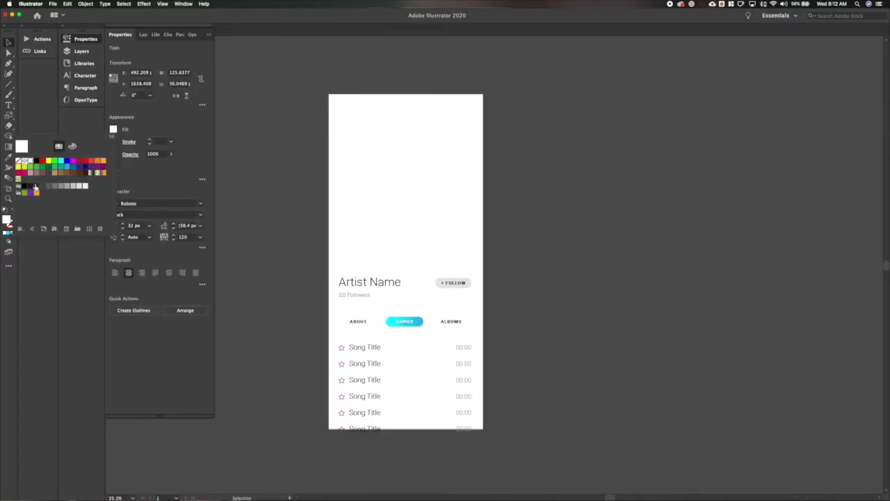
left_click(35, 187)
left_click(308, 304)
scroll(415, 313, "up", 3)
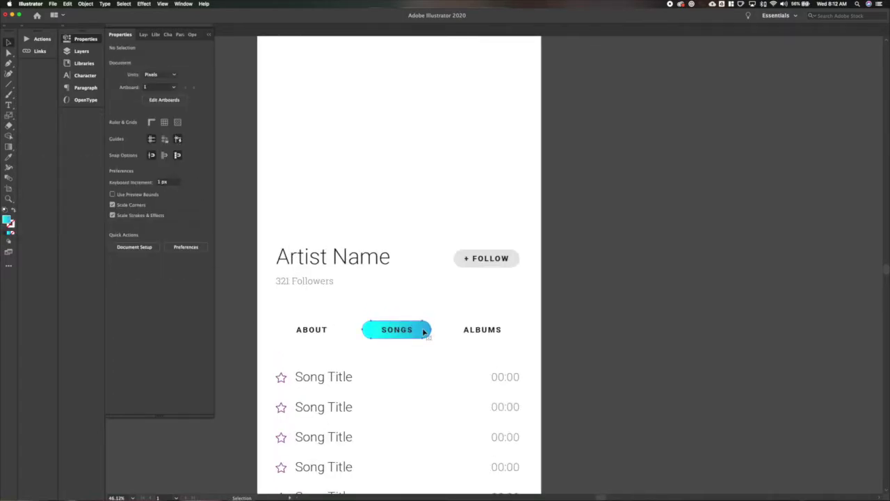
Step: Set the end stop of the SONGS pill's gradient to RGB Cyan and switch its colour mode to CMYK
left_click(423, 331)
left_click(150, 218)
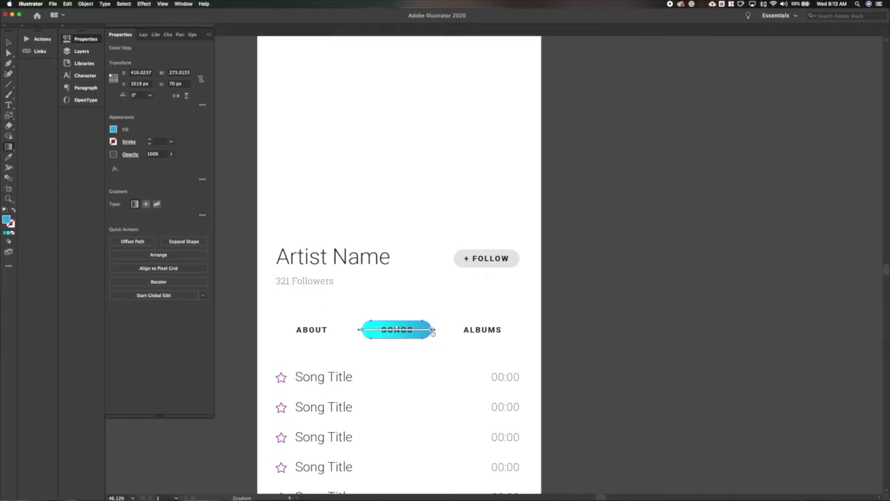
double_click(432, 331)
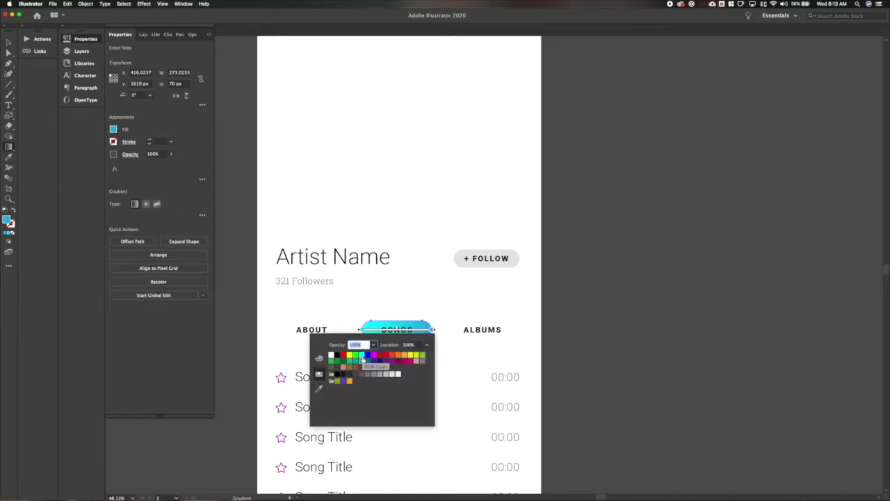
left_click(362, 359)
left_click(319, 358)
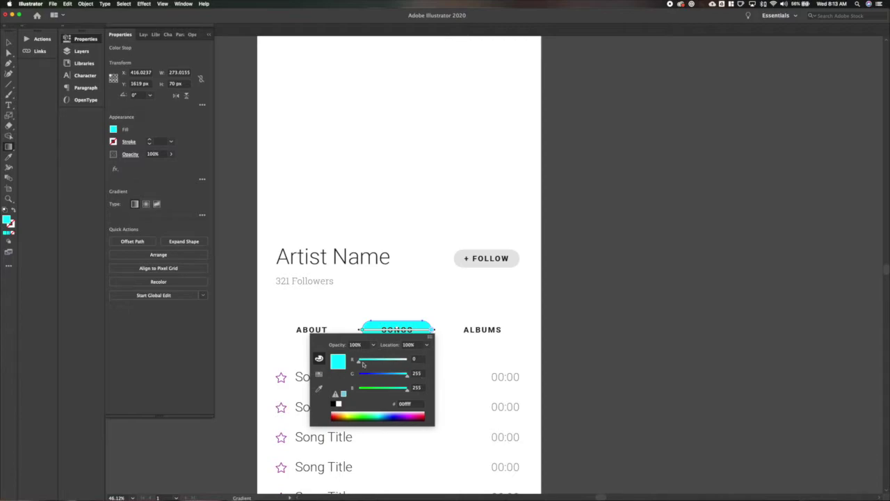
left_click(427, 346)
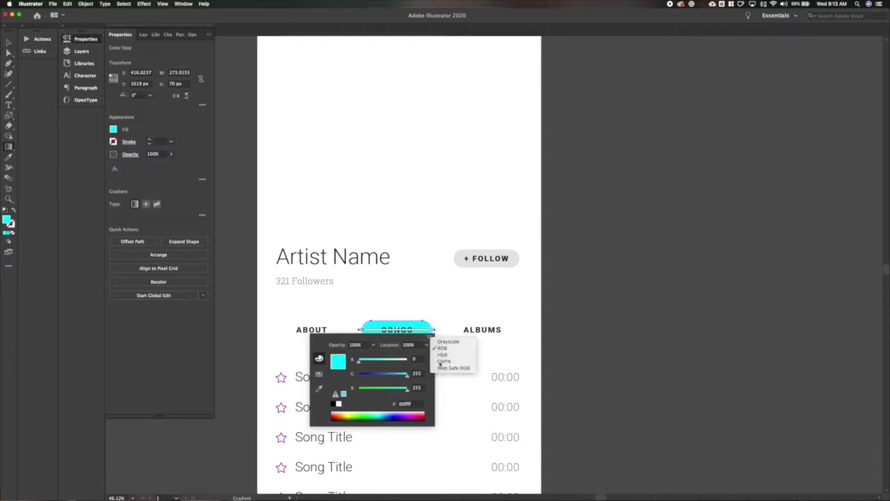
left_click(441, 363)
Step: Try a CMYK mix of 60% cyan and 30% yellow on the gradient's end stop, testing 20% black, and undo the last change
left_click(421, 360)
key("shift+Up")
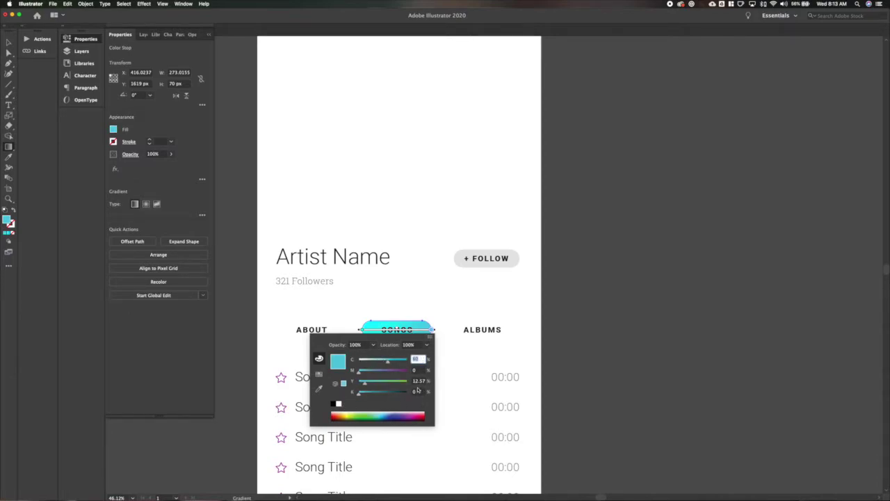
double_click(418, 391)
type("20")
key("Return")
double_click(420, 381)
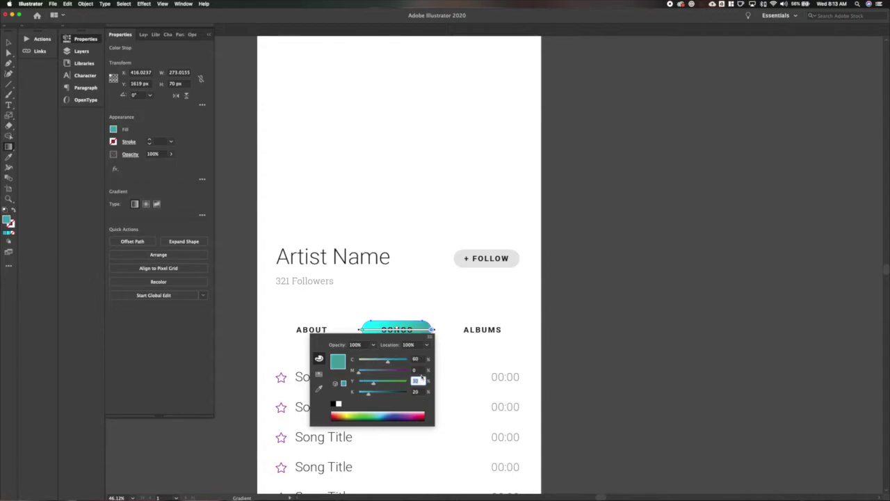
left_click(419, 393)
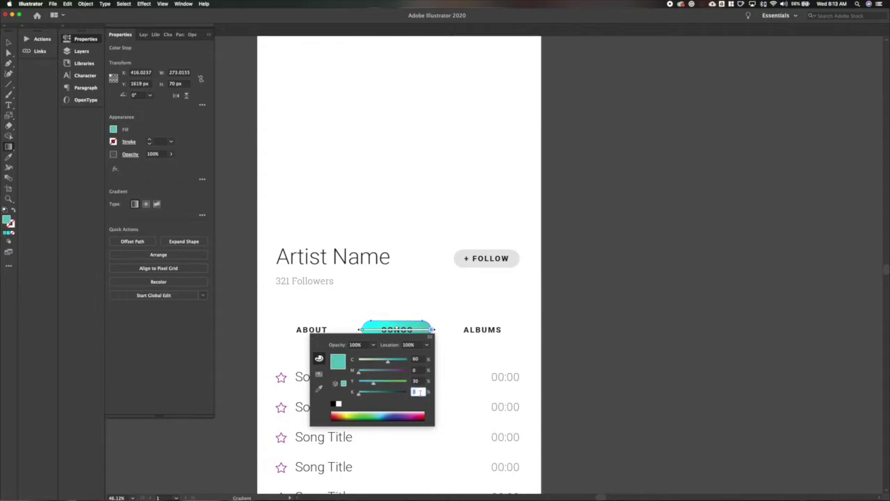
left_click(431, 331)
key("super+z")
left_click(431, 331)
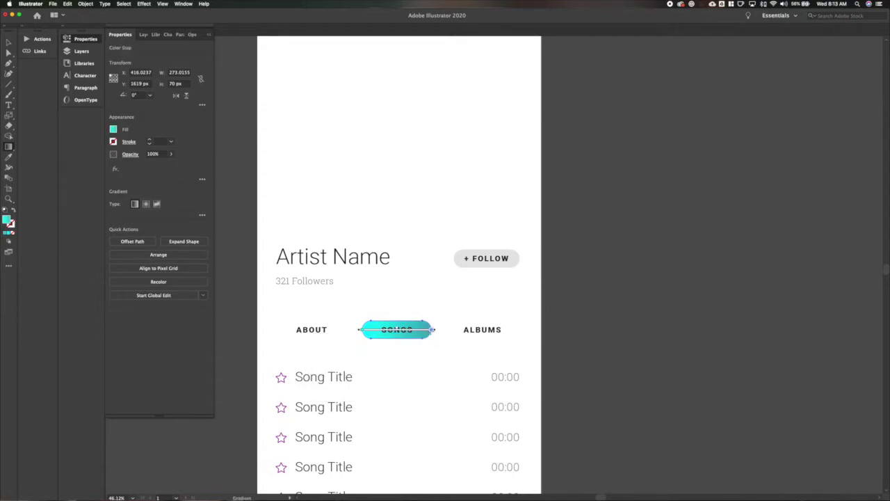
Step: Reset the SONGS gradient's end stop to the cyan swatch and switch its colour mode to HSB
double_click(432, 331)
left_click(427, 339)
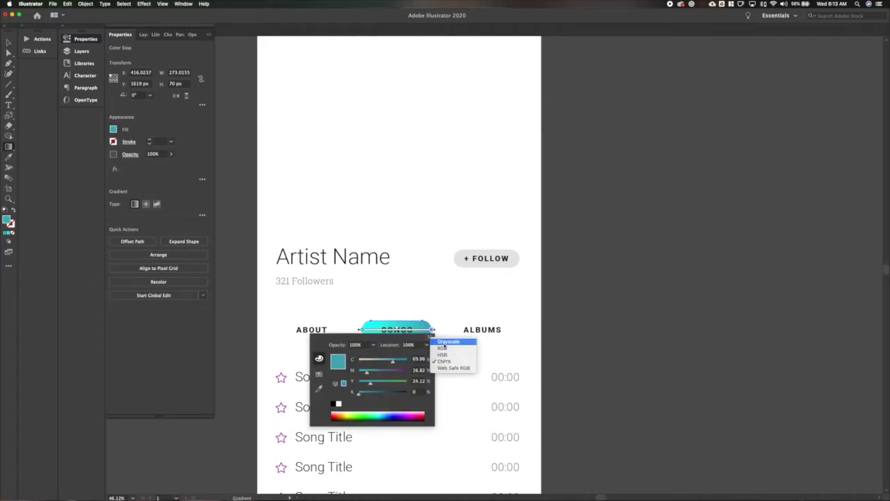
left_click(319, 360)
left_click(320, 374)
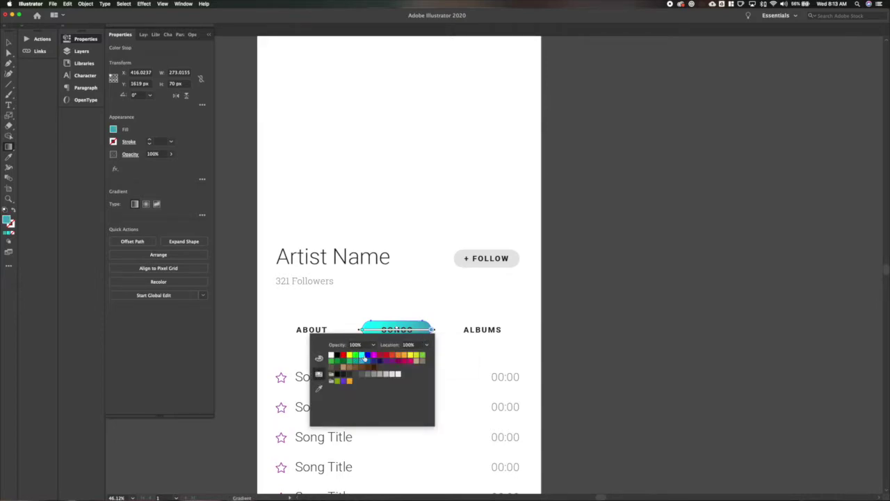
left_click(362, 356)
left_click(319, 359)
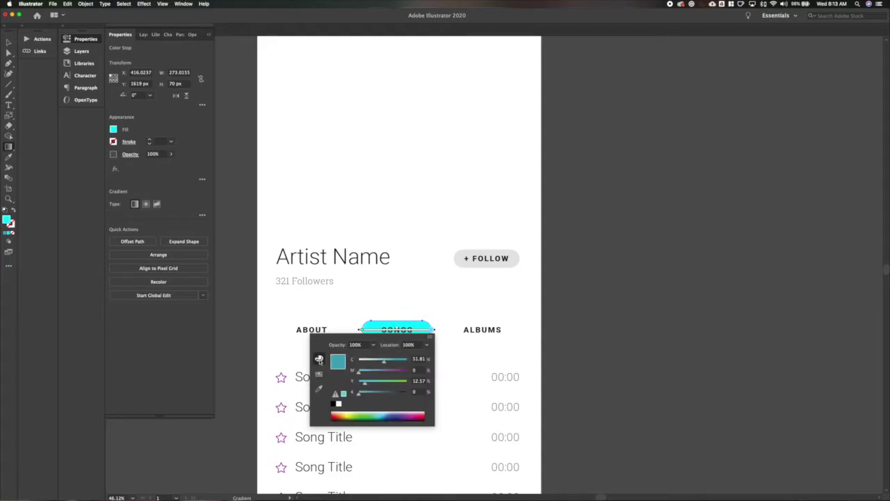
left_click(431, 339)
left_click(438, 358)
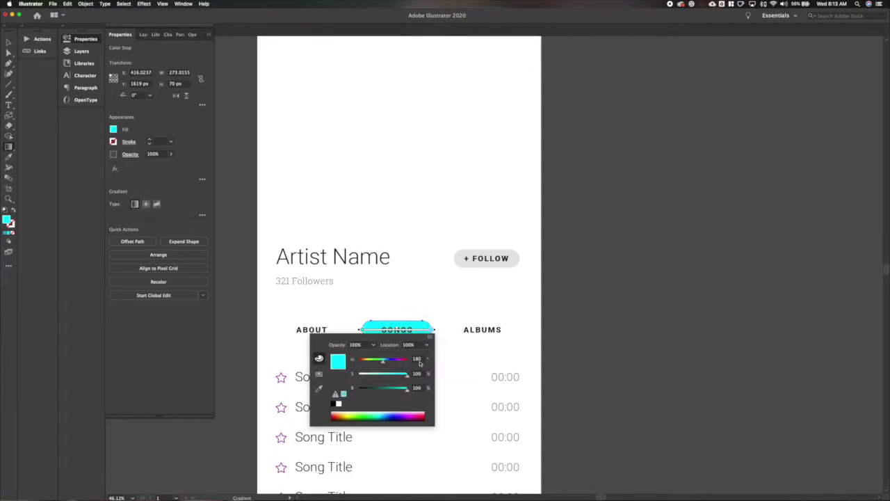
Step: Lower the HSB brightness of the gradient's end stop for a darker cyan and deselect the pill
left_click(418, 373)
left_click(420, 389)
key("shift+Down")
key("shift+Down")
key("shift+Down")
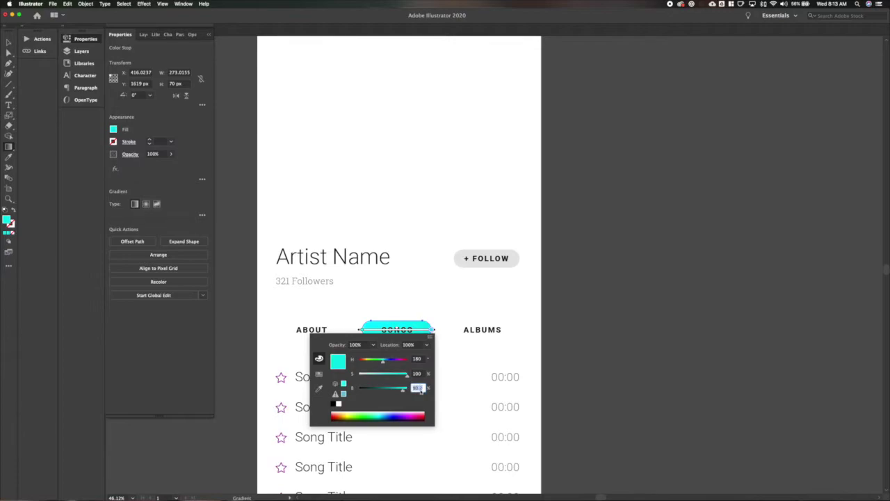
key("Return")
key("v")
left_click(568, 340)
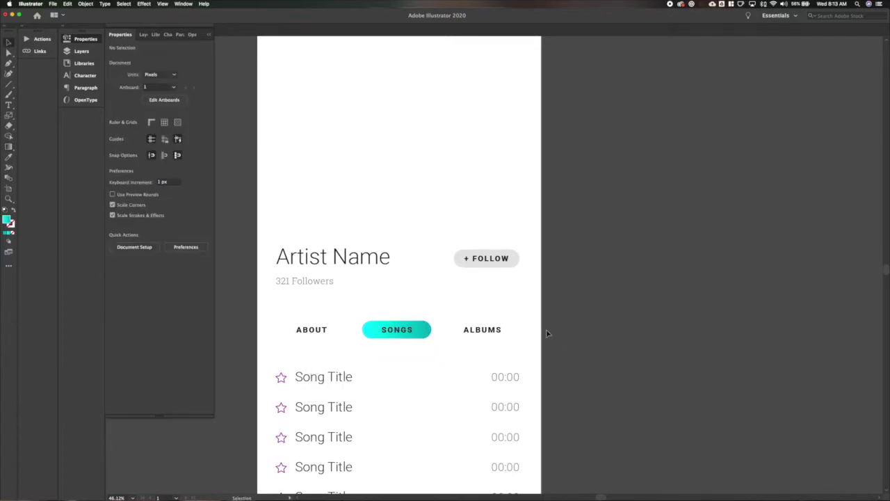
Step: Recolour the start stop of the SONGS pill's gradient with the yellow-green swatch
scroll(546, 333, "down", 5)
left_click(486, 331)
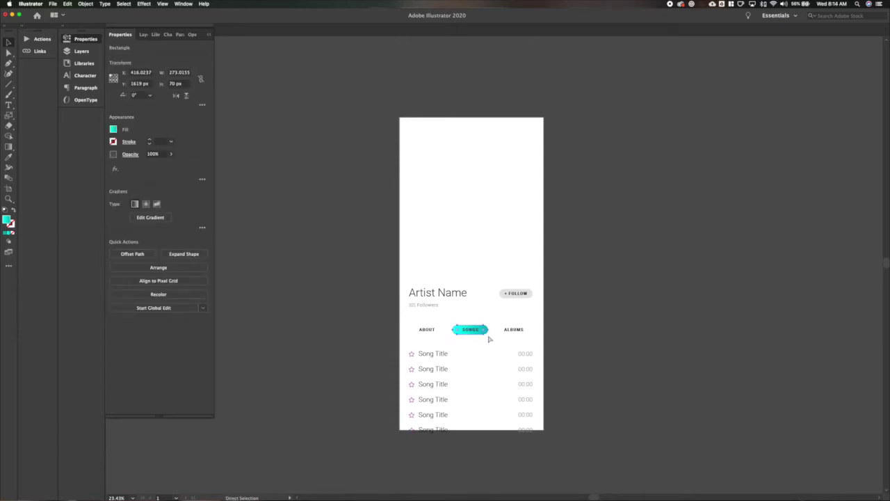
left_click(517, 338)
scroll(559, 339, "up", 5)
left_click(374, 327)
left_click(114, 129)
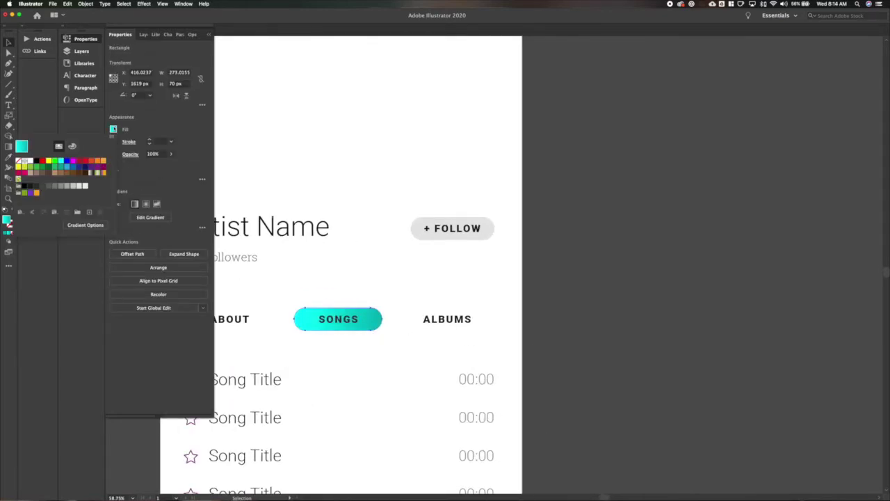
left_click(143, 217)
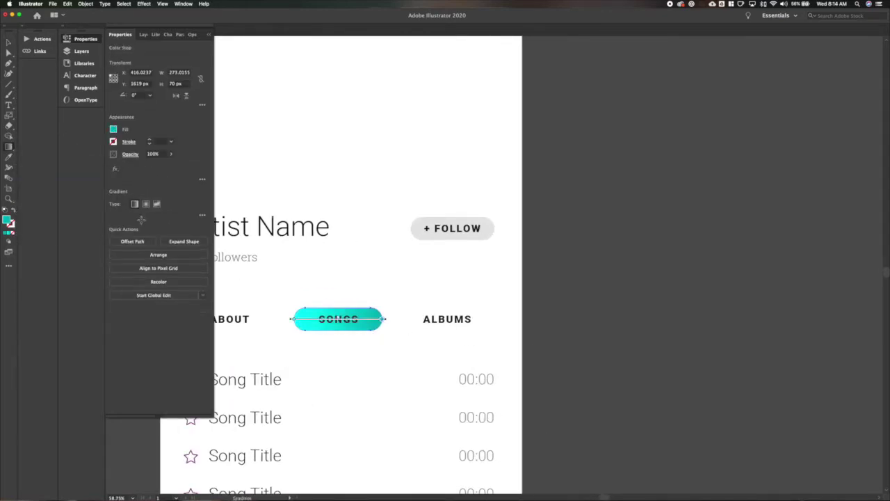
double_click(293, 320)
left_click(183, 363)
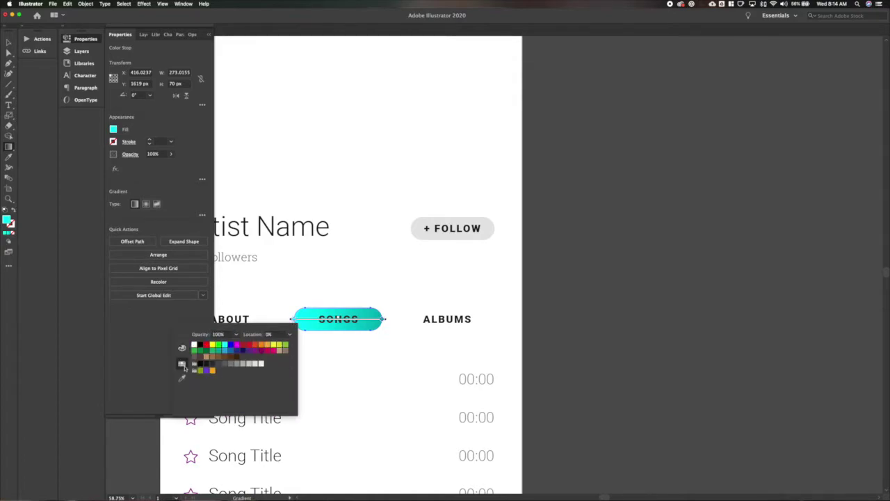
left_click(279, 345)
Step: Recolour the end stop of the SONGS pill's gradient with the light green swatch and deselect the pill
double_click(383, 320)
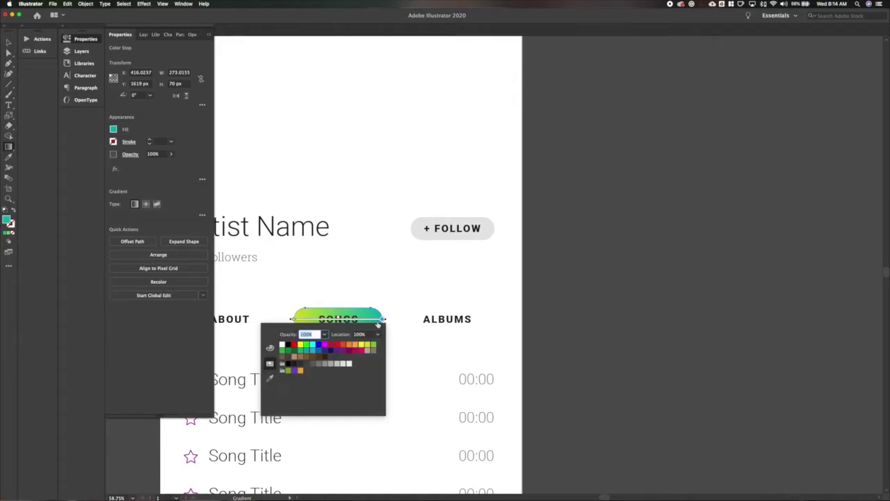
left_click(375, 347)
left_click(421, 340)
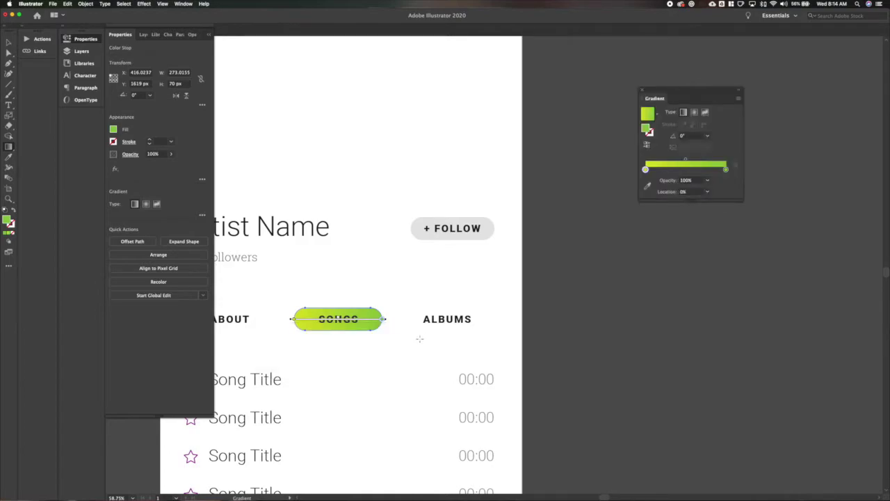
left_click(529, 276)
left_click(642, 89)
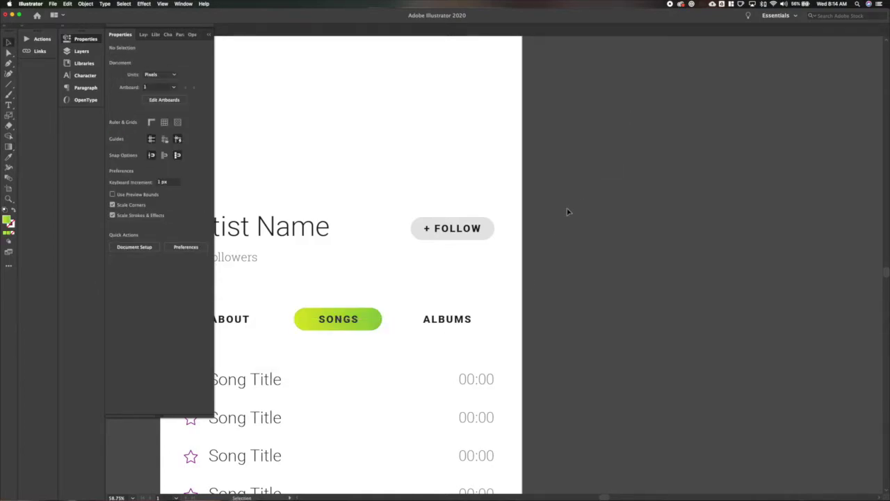
Step: Move the artist name, follower count and FOLLOW button up together by 20 px
scroll(567, 212, "down", 3)
scroll(567, 212, "up", 4)
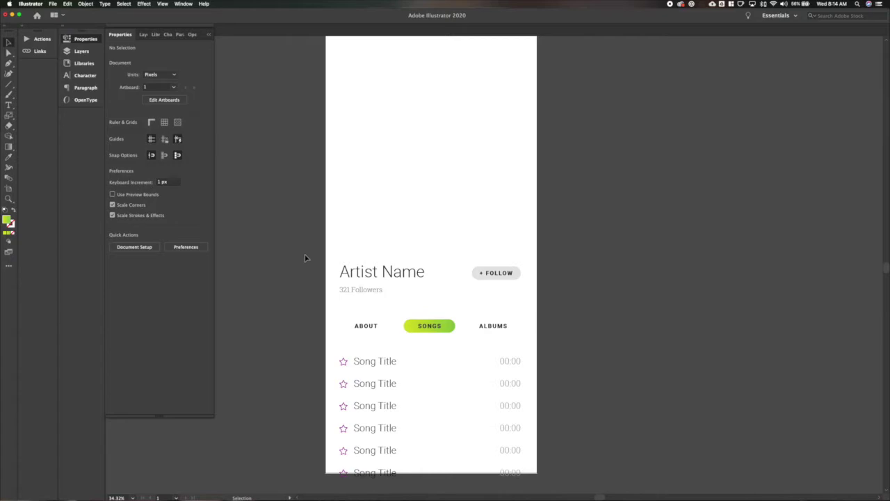
scroll(304, 258, "down", 2)
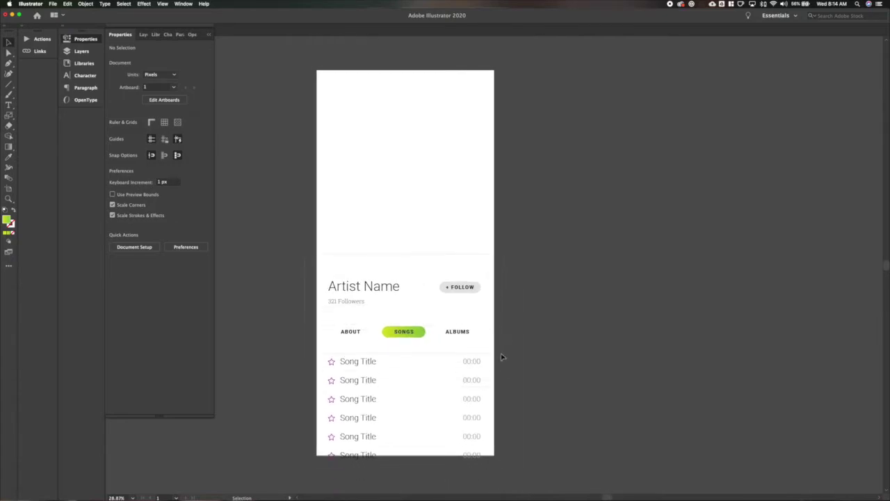
left_click_drag(501, 355, 499, 346)
left_click_drag(292, 268, 522, 310)
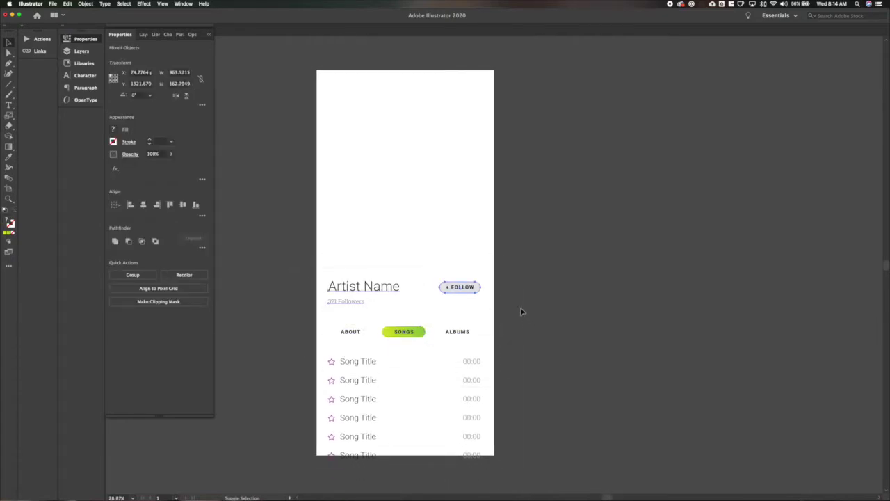
key("shift+Up")
key("shift+Up")
left_click(522, 311)
key("a")
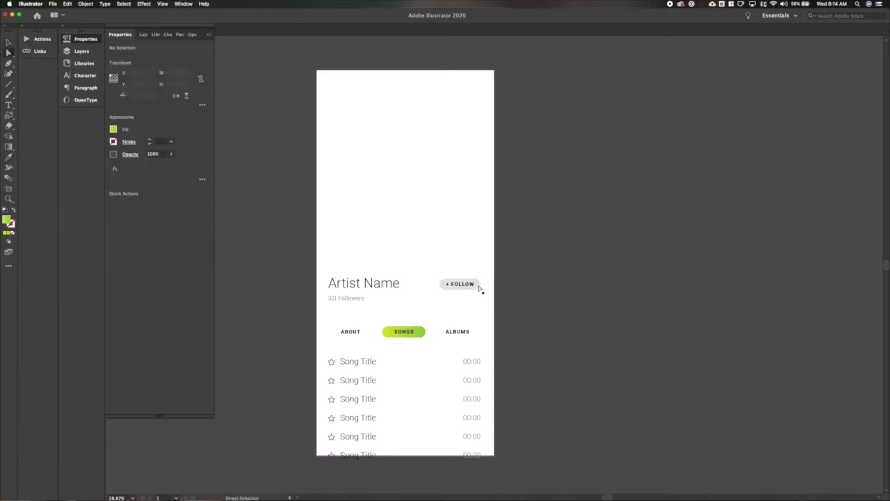
key("v")
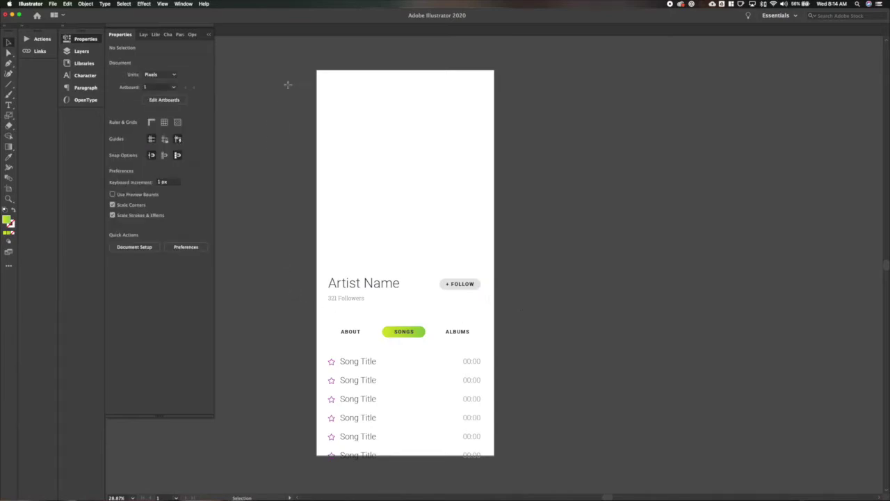
Step: Draw a gradient-filled rectangle across the full artboard width, from its top edge down to the artist name row
key("m")
left_click_drag(316, 69, 495, 284)
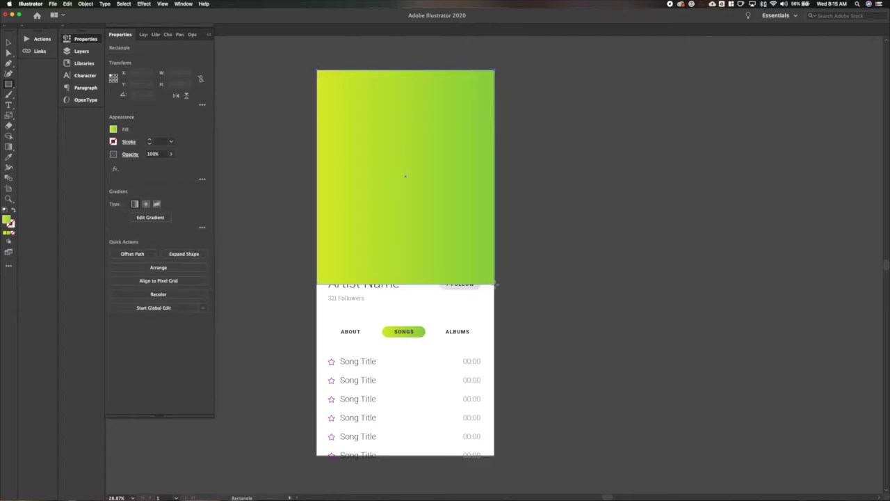
Step: Stack the header rectangle behind the back arrow, artist name and FOLLOW button, and fill it with the lightest grey swatch
key("v")
key("super+shift+bracketleft")
key("super+bracketright")
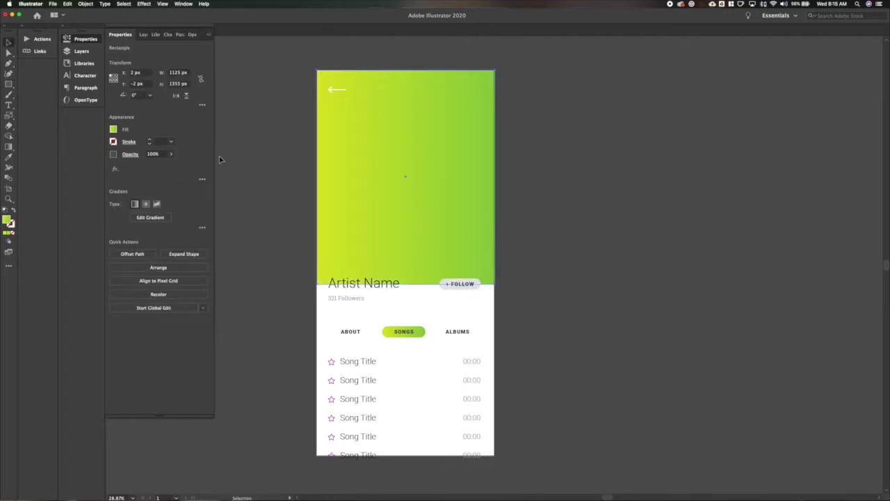
left_click(114, 129)
left_click(86, 188)
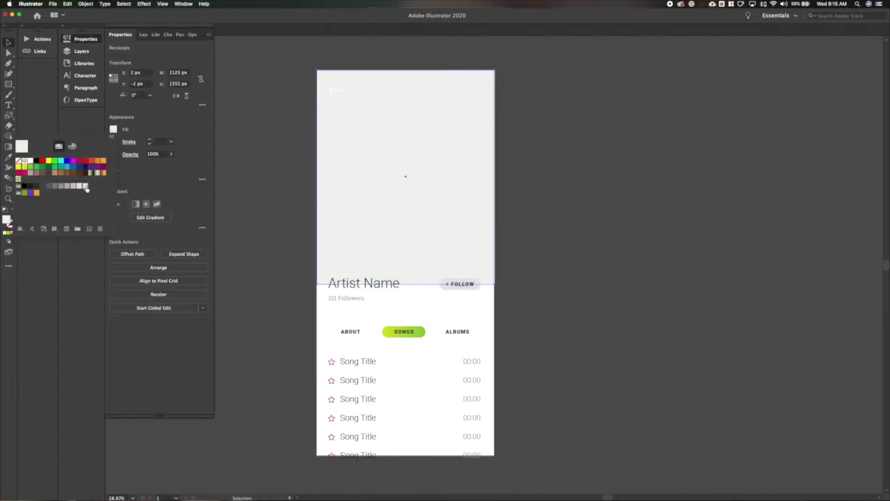
left_click(260, 224)
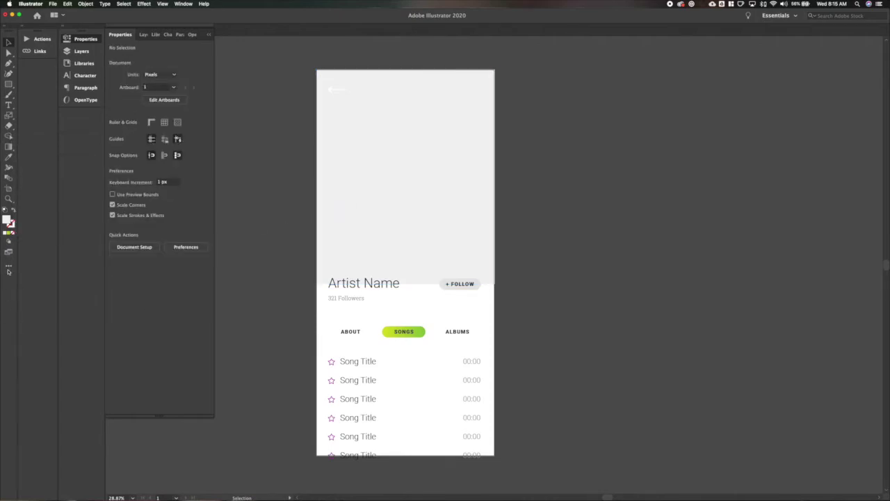
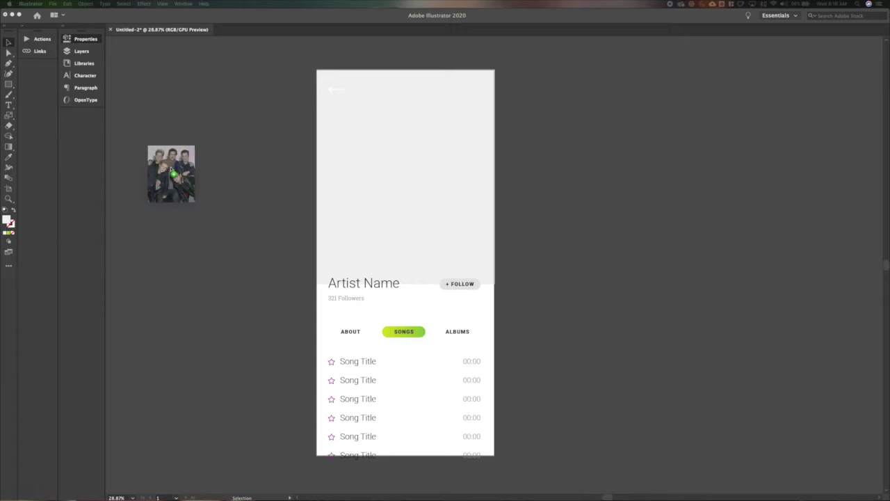
Step: Place the band photo on the header area and enlarge it to about the artboard width
left_click_drag(169, 173, 385, 146)
key("s")
left_click_drag(443, 128, 503, 74)
key("v")
left_click_drag(463, 100, 507, 140)
Step: Cut the band photo, paste it back above the grey header rectangle and align it with the artboard's top edge
key("super+x")
left_click(461, 128)
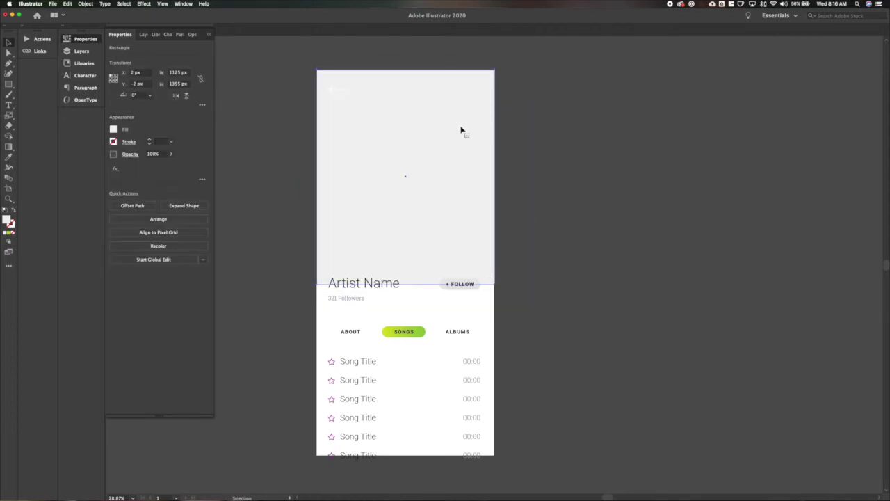
left_click(68, 4)
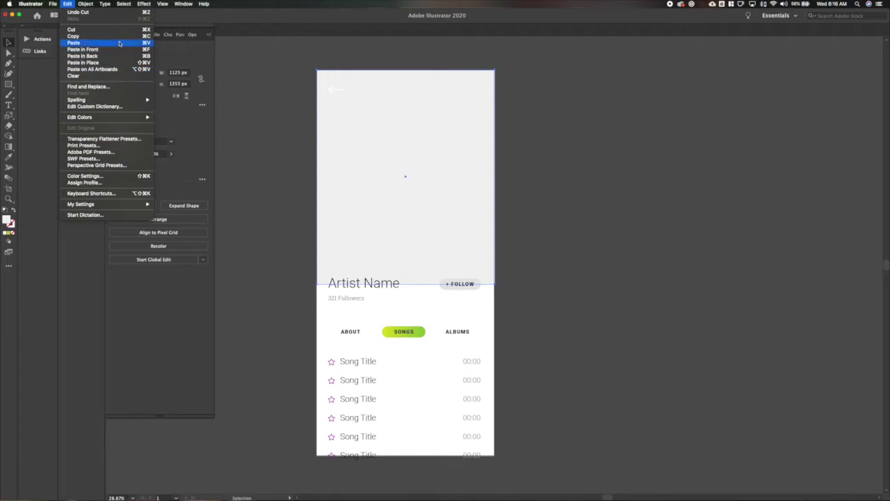
left_click(76, 42)
left_click_drag(498, 195, 408, 106)
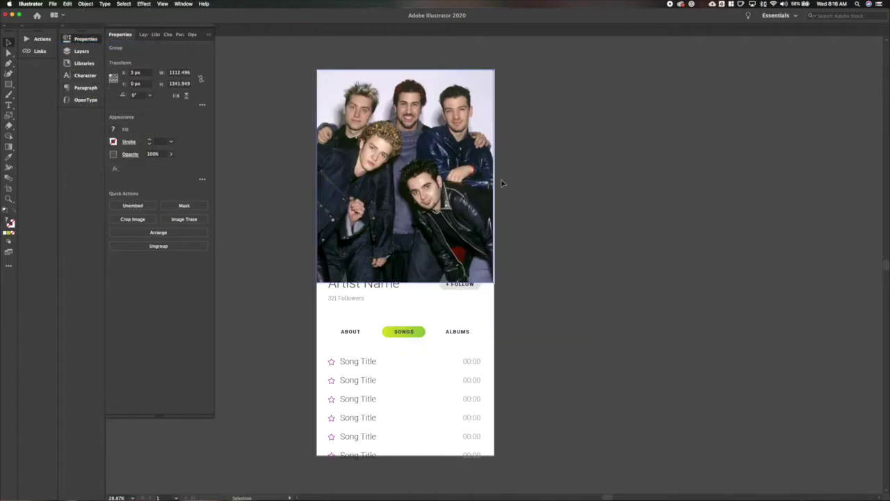
Step: Enlarge the photo slightly past the artboard edges, adjust its stacking order and delete the grey placeholder rectangle
key("s")
left_click_drag(504, 76, 507, 75)
key("v")
key("super+shift+[")
left_click(454, 126)
key("Delete")
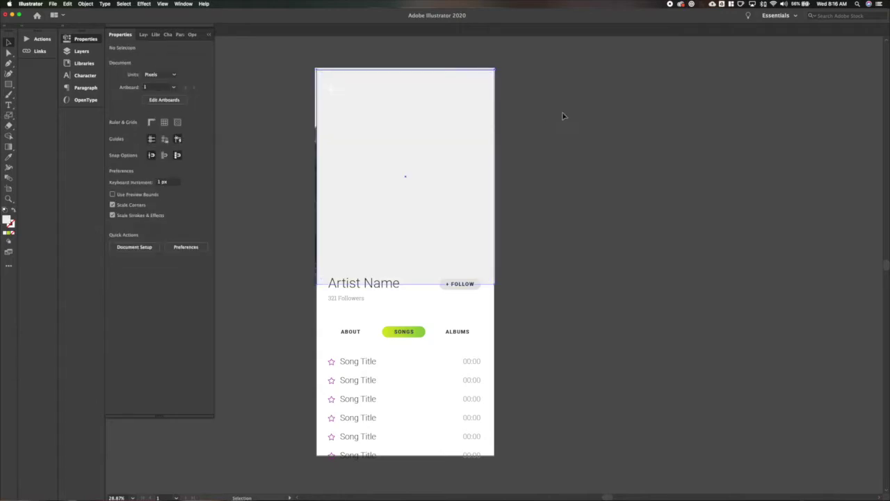
left_click(315, 148)
key("super+shift+bracketright")
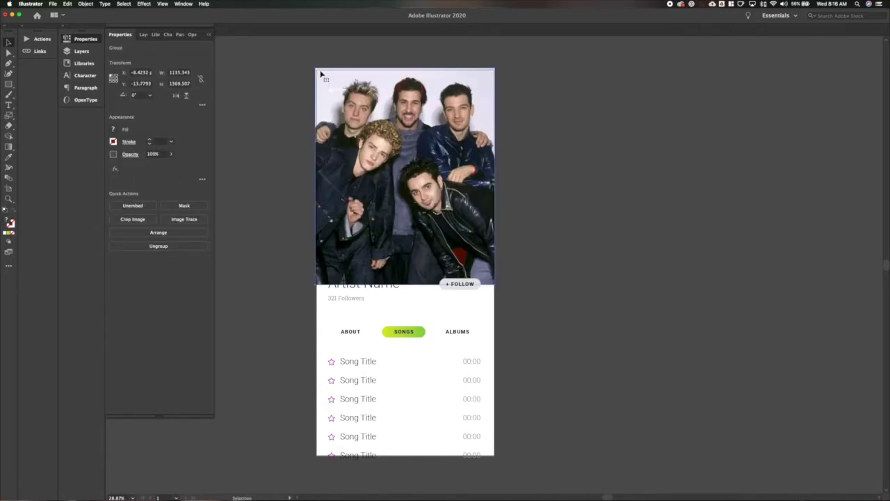
Step: Draw a rectangle about 1185 by 231 px over the lower edge of the photo, spanning the full artboard width
key("a")
scroll(322, 75, "up", 3)
key("v")
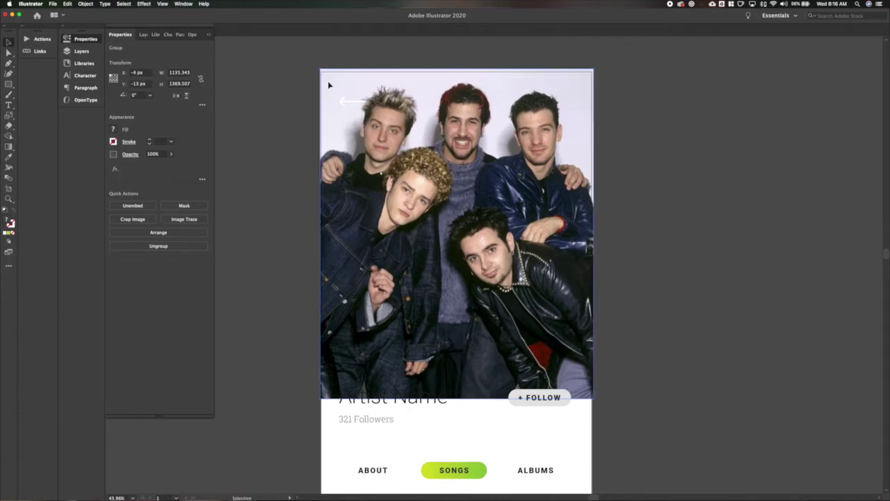
scroll(327, 81, "down", 3)
key("m")
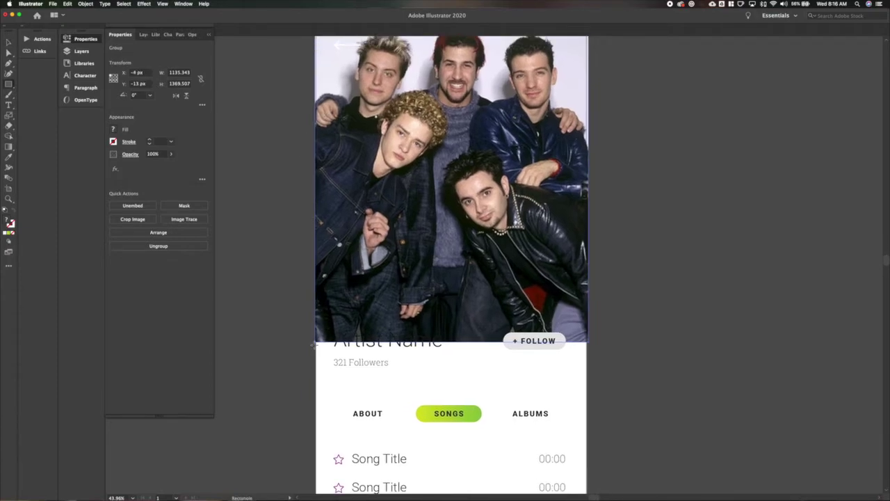
left_click_drag(313, 341, 597, 286)
key("v")
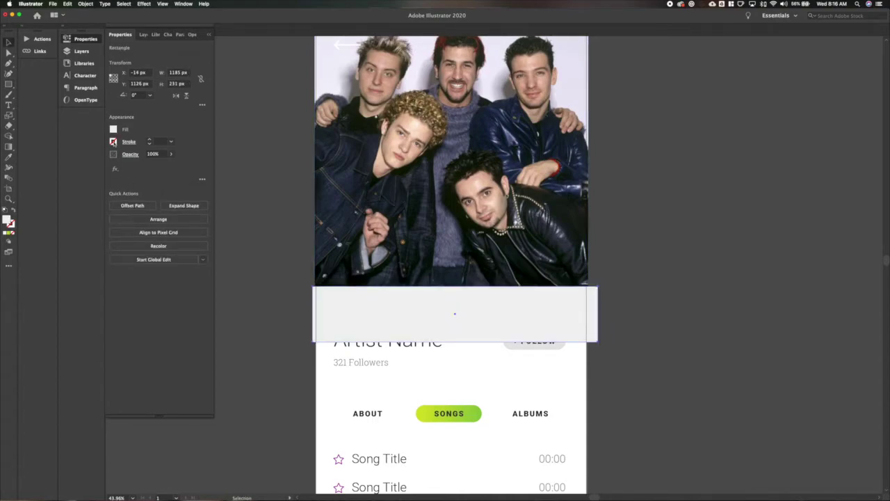
Step: Apply a linear gradient at 90° to the rectangle over the photo's lower edge
key("g")
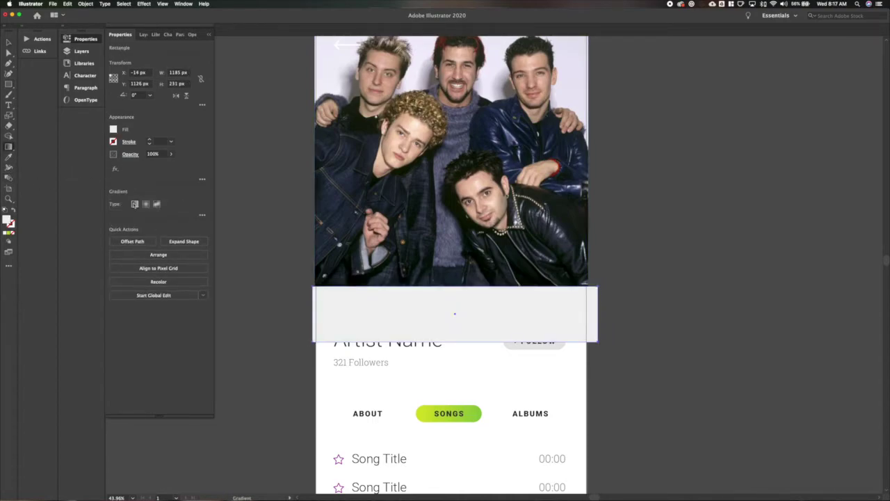
left_click(136, 204)
left_click(202, 216)
type("90")
key("Tab")
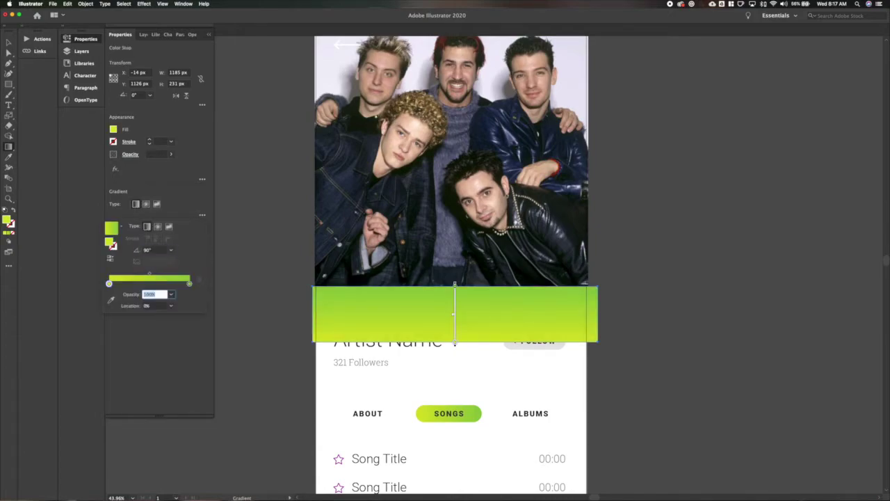
Step: Recolour the end stop of the rectangle's gradient with the white swatch
double_click(189, 284)
key("Escape")
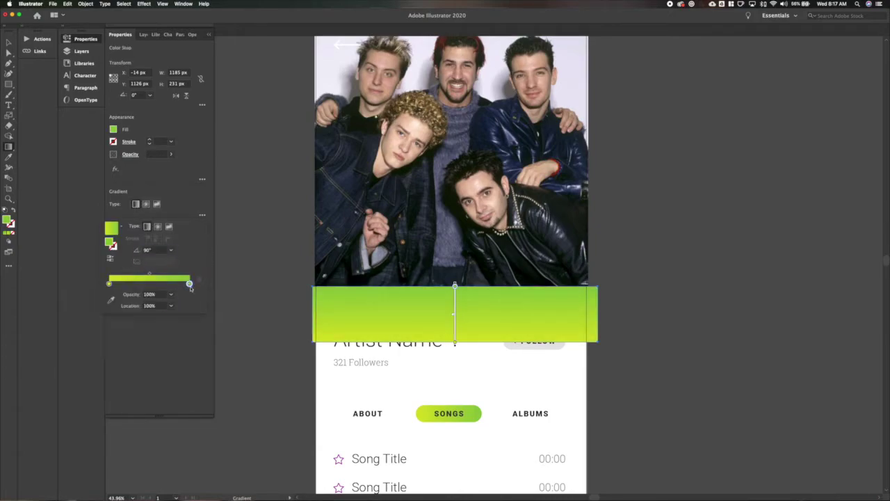
double_click(190, 284)
left_click(89, 311)
left_click(110, 286)
double_click(111, 285)
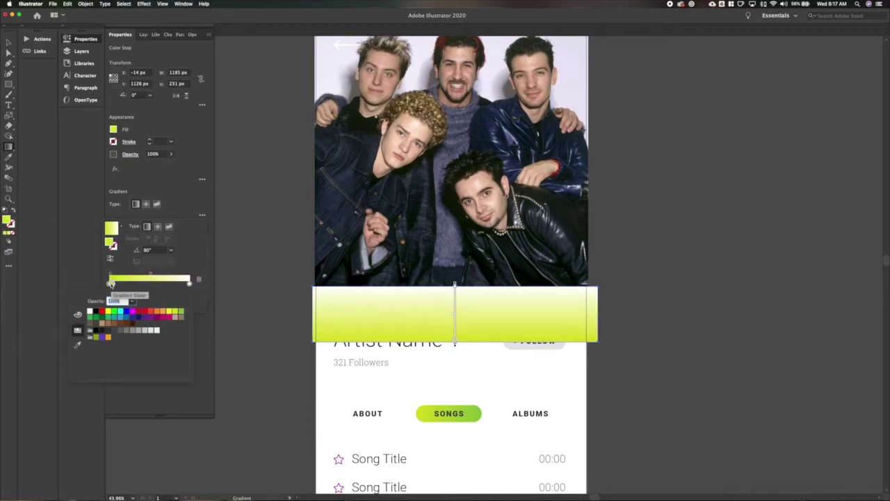
left_click(111, 287)
key("Escape")
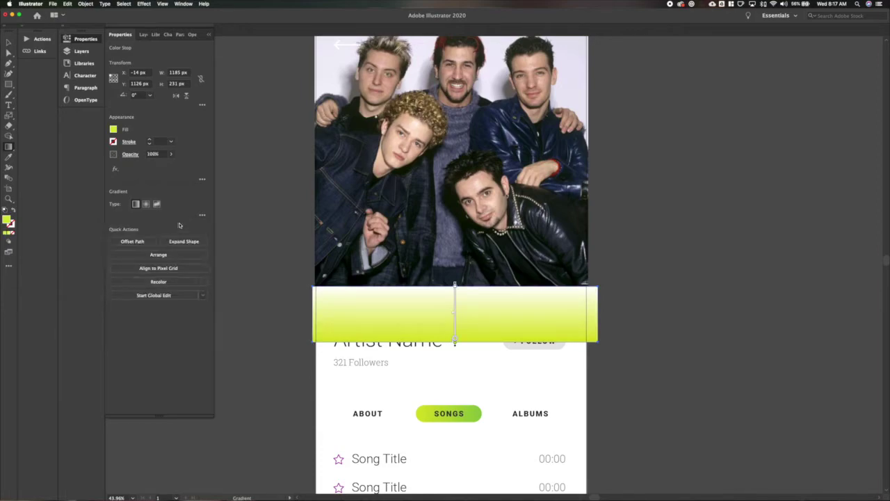
left_click(201, 216)
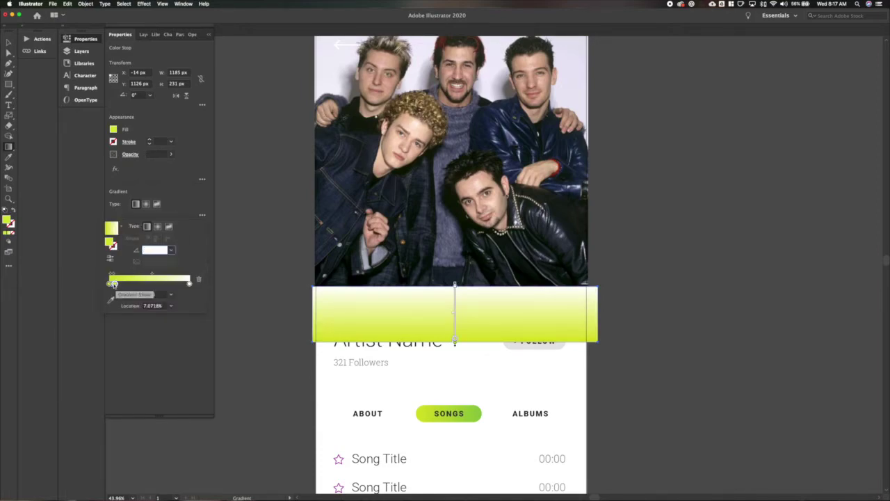
left_click(113, 290)
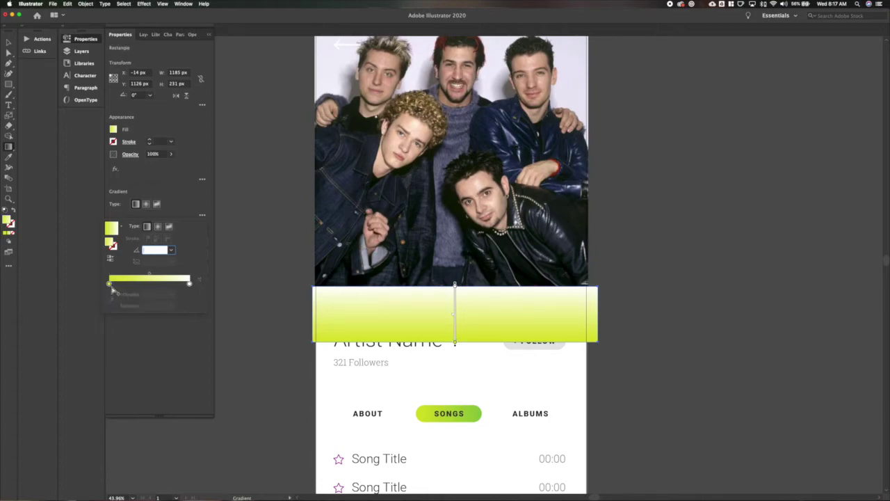
Step: Recolour the start stop of the rectangle's gradient to white
left_click(109, 285)
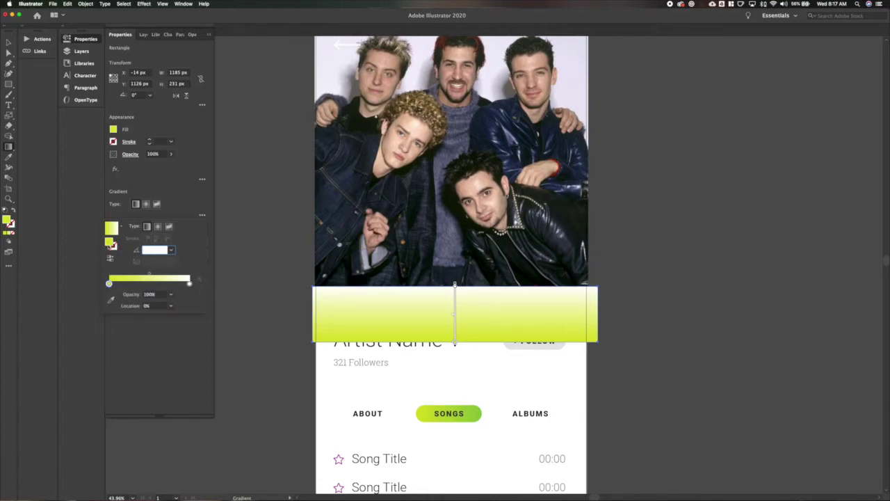
double_click(107, 245)
type("ffff")
key("Return")
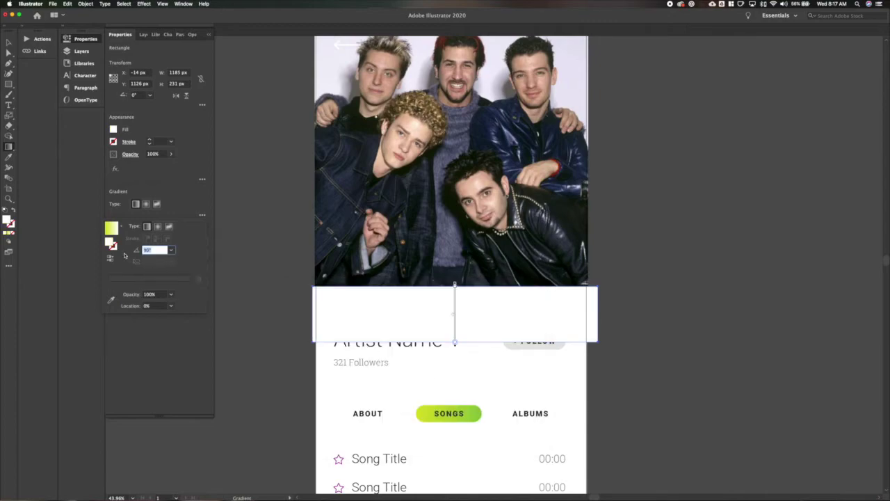
Step: Set the opacity of the gradient's upper stop to 0% so the rectangle fades into the photo
key("super+z")
double_click(454, 285)
type("0")
key("Return")
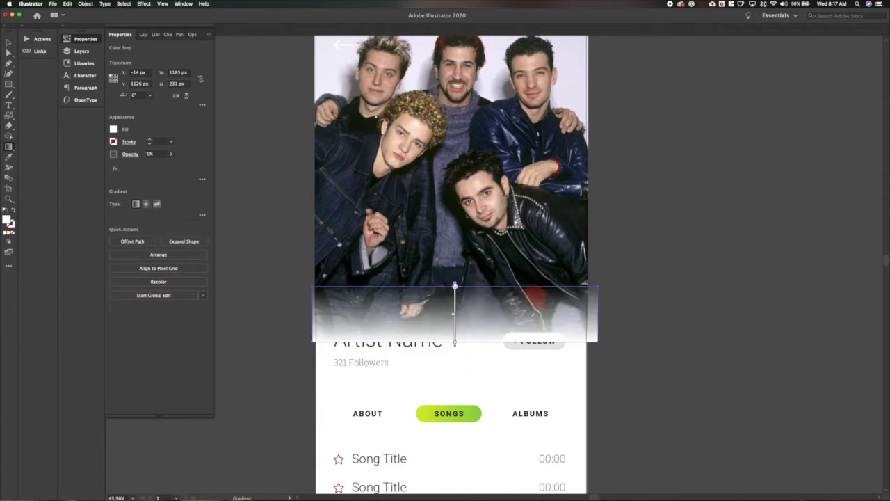
Step: Bring the artist name and the FOLLOW button in front of the white fade
key("v")
left_click(366, 347)
left_click(521, 349, "shift")
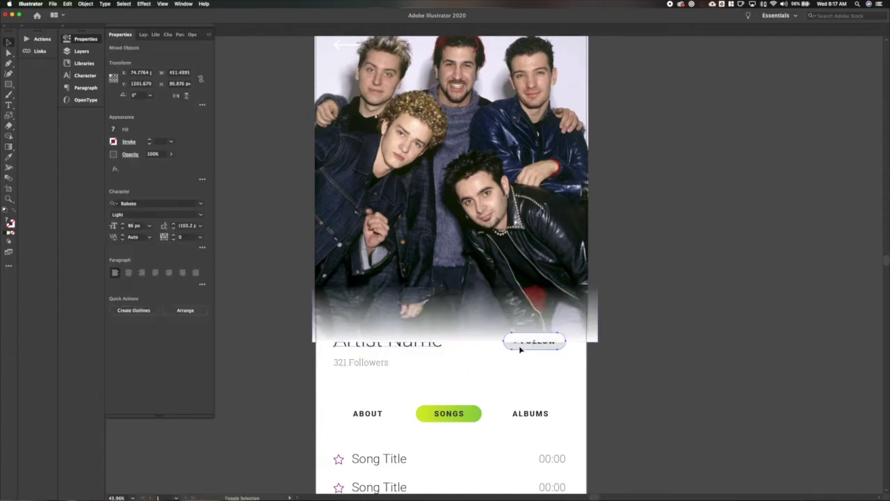
key("super+shift+]")
Step: Shift the start stop of the white fade's gradient inward to extend its solid white part
left_click(506, 313)
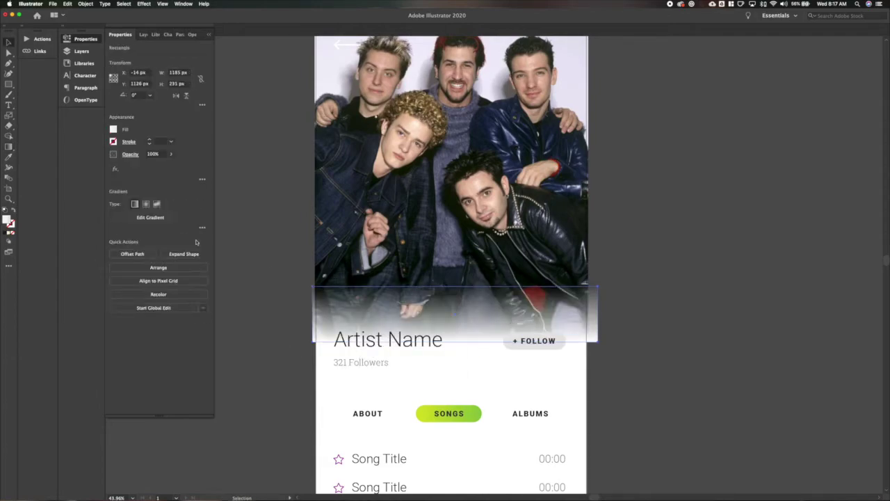
left_click(150, 217)
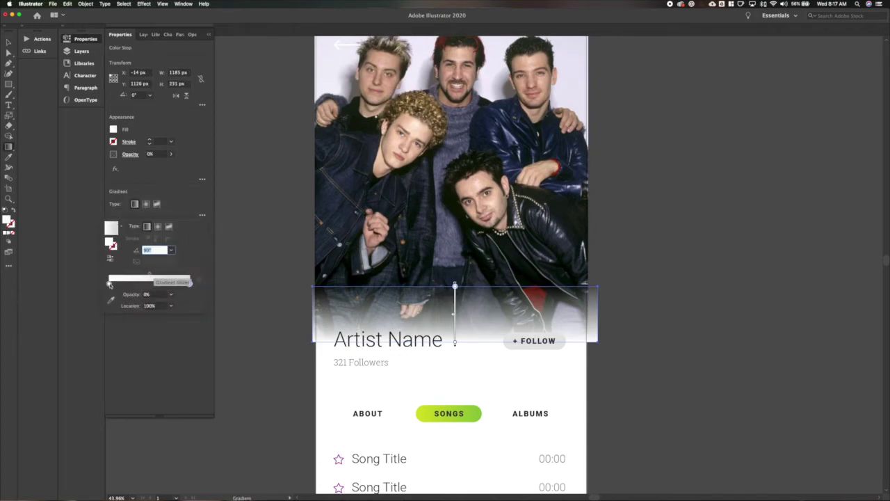
left_click_drag(109, 284, 132, 283)
key("Escape")
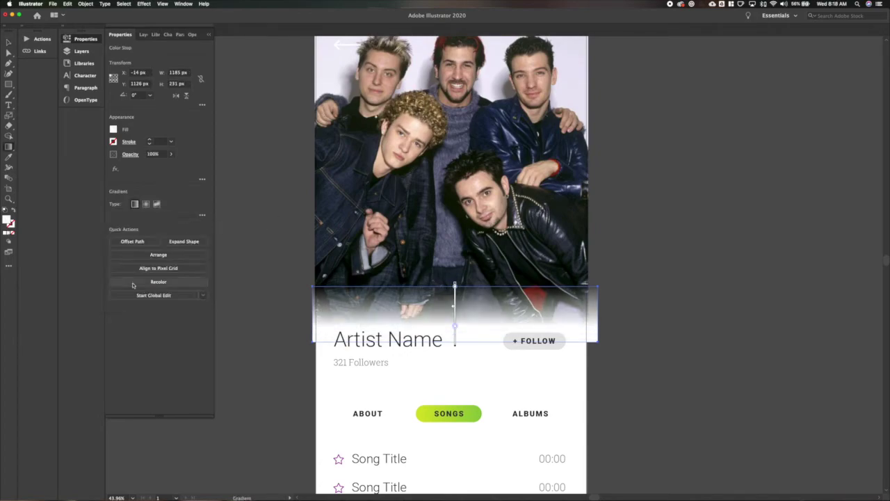
Step: Raise the top edge of the fade rectangle to make it 301 px high
key("v")
left_click(283, 283)
key("a")
left_click(330, 288)
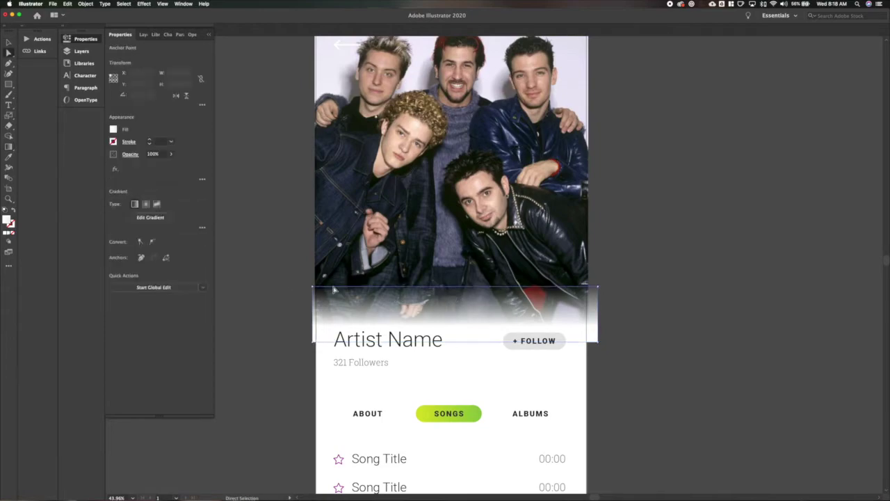
key("shift+Up")
key("shift+Up")
key("shift+Up")
key("shift+Up")
key("shift+Up")
key("shift+Up")
key("shift+Up")
key("shift+Up")
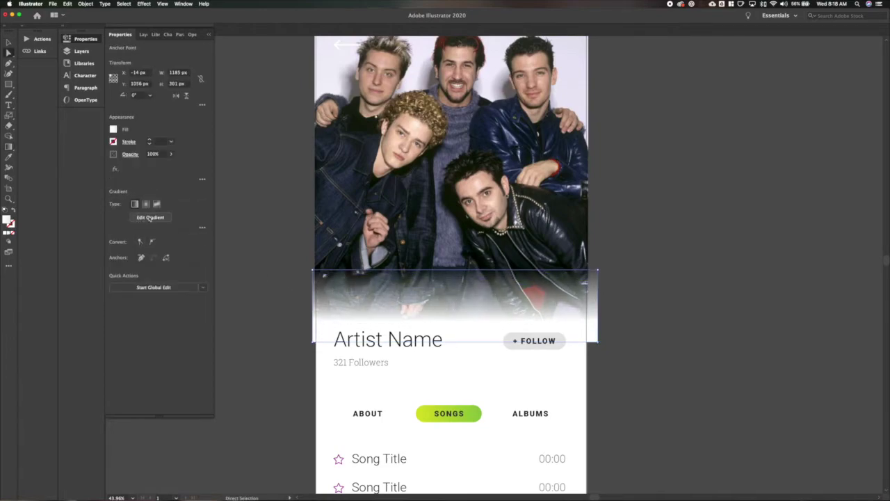
Step: Return the fade gradient's solid white stop to the rectangle's lower edge and deselect the rectangle
left_click(150, 217)
key("v")
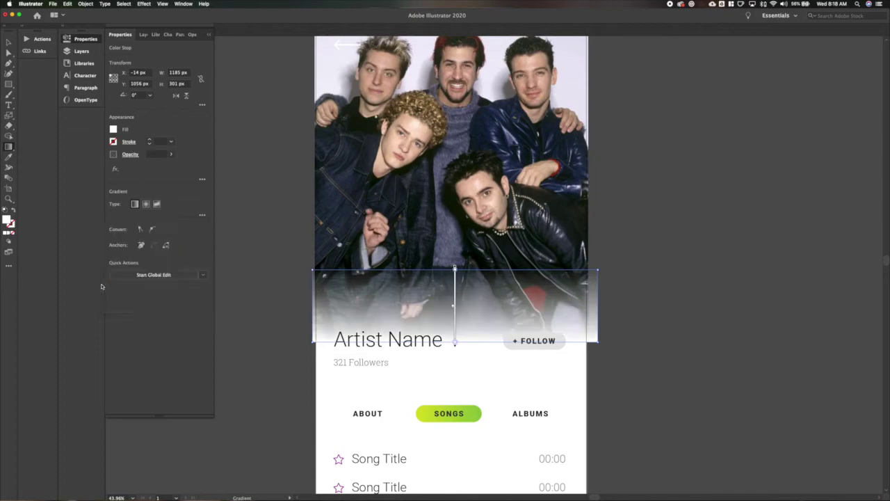
key("super+shift+a")
Step: Move the FOLLOW button down level with the follower count and deselect it
scroll(268, 254, "down", 2)
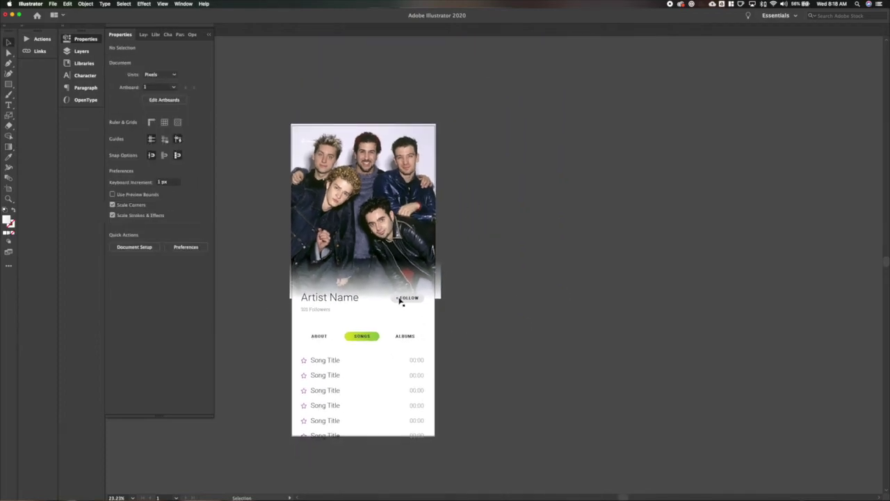
scroll(403, 299, "up", 2)
left_click_drag(401, 300, 398, 318)
left_click(511, 321)
scroll(510, 321, "down", 2)
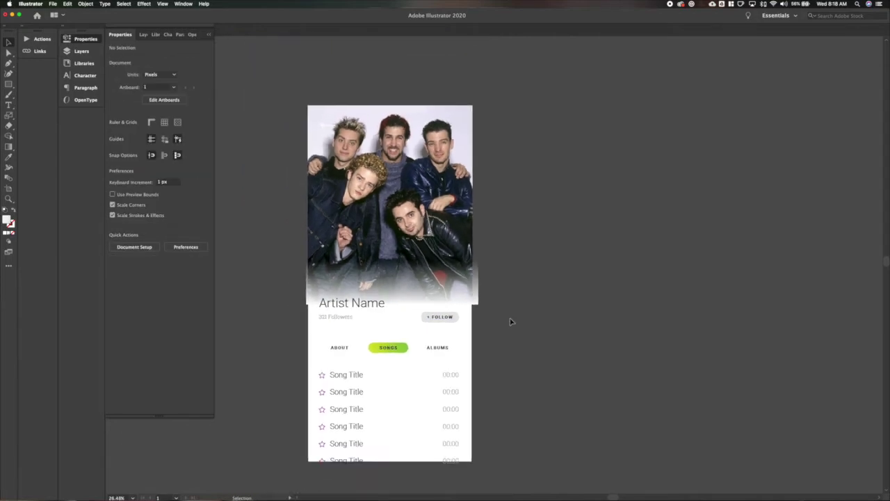
Step: Replace the FOLLOW pill's fill with a 1 px grey outline and deselect it
scroll(468, 315, "up", 2)
scroll(469, 315, "up", 3)
left_click(433, 328)
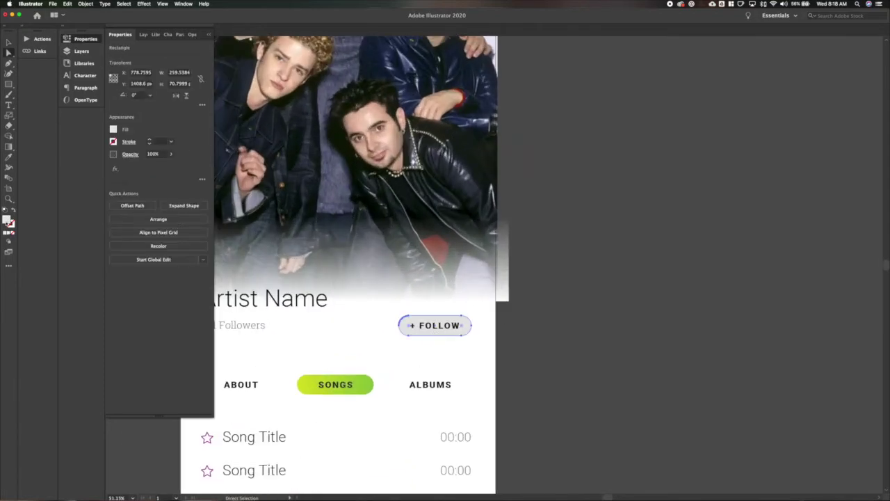
left_click(114, 142)
left_click(59, 200)
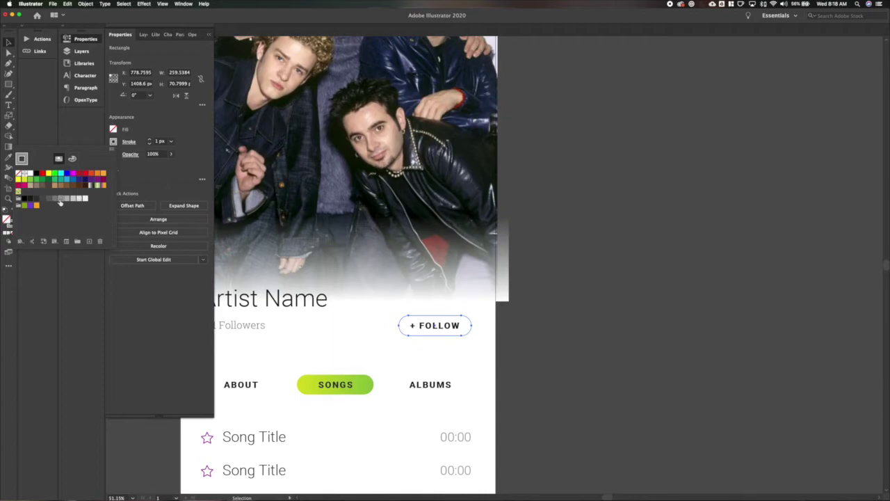
left_click(440, 328, "shift")
left_click(456, 342)
Step: Recolour the FOLLOW label with a medium grey swatch
key("a")
left_click(453, 328)
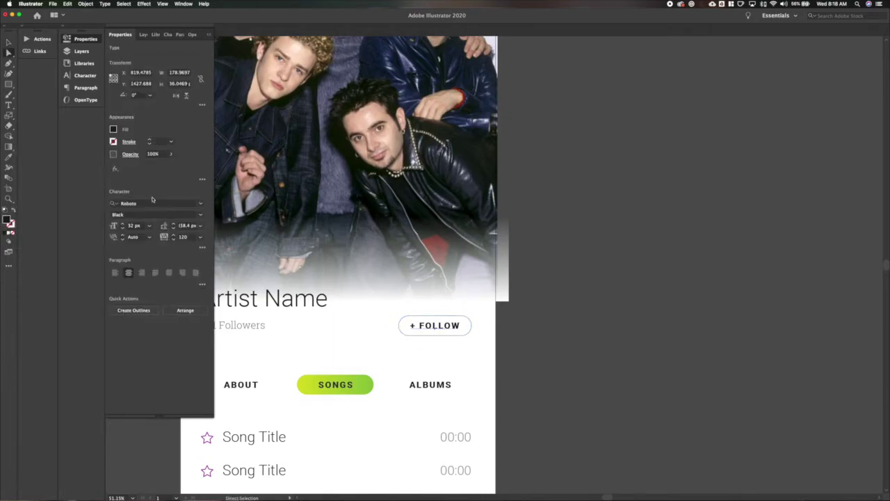
left_click(112, 130)
left_click(55, 190)
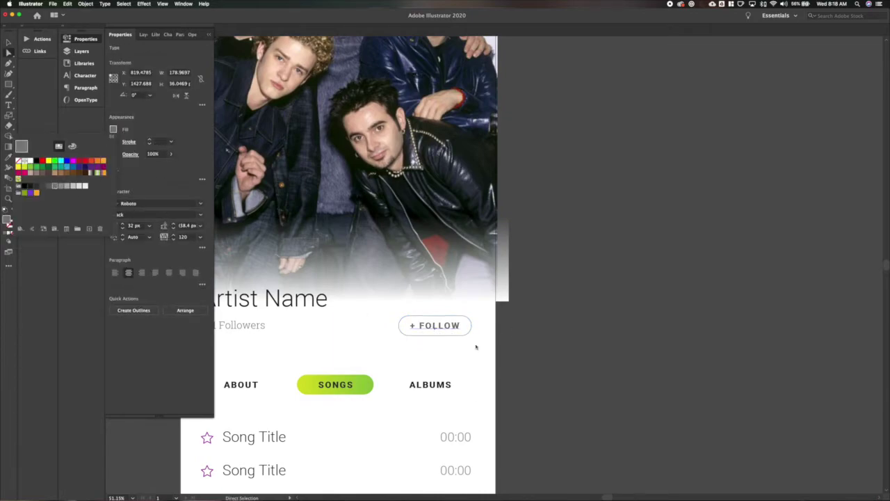
Step: Reduce the FOLLOW label's font size to 24 px
left_click(478, 345)
left_click(458, 327)
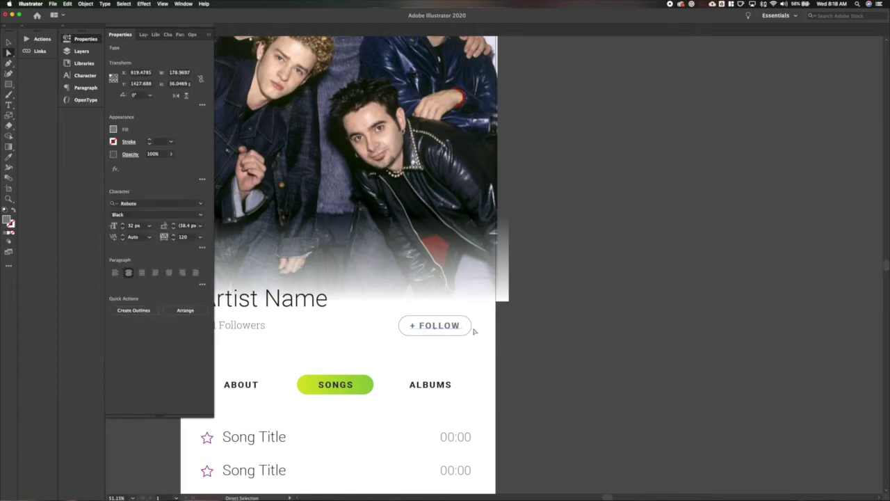
key("super+shift+comma")
key("super+shift+comma")
key("super+shift+comma")
key("super+shift+comma")
key("v")
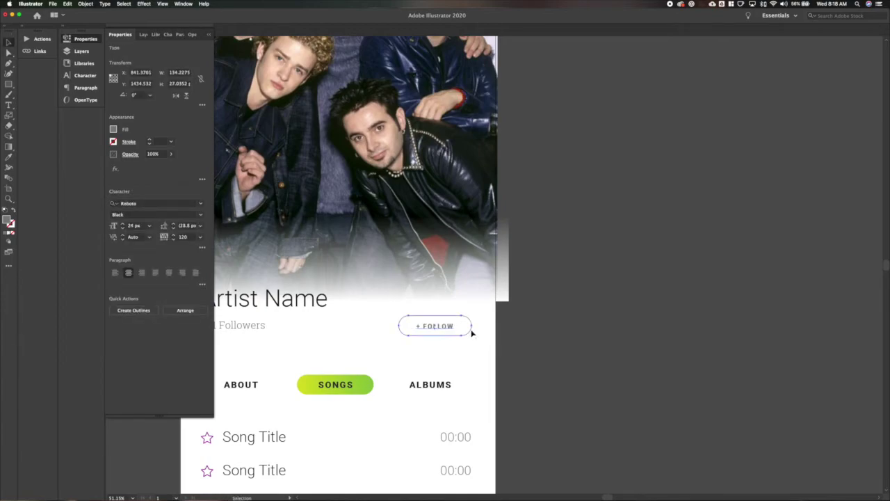
Step: Scale the FOLLOW outline pill down proportionally around its centre to about 208 px wide
left_click(472, 334)
left_click(470, 334)
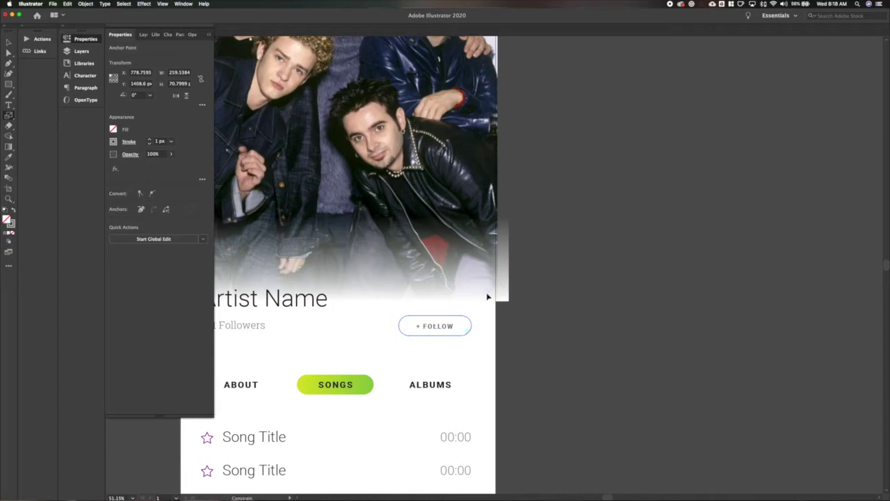
left_click(483, 324)
left_click(450, 330)
left_click(492, 331)
left_click(465, 335)
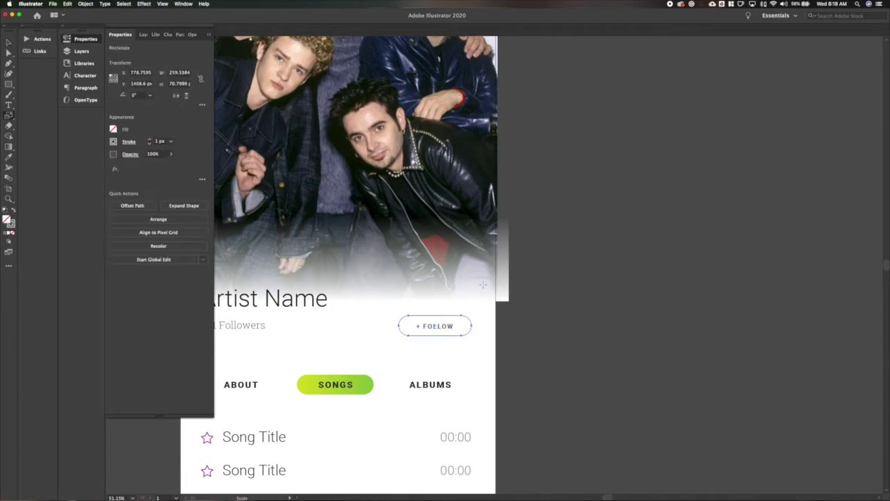
key("s")
left_click_drag(484, 290, 474, 297)
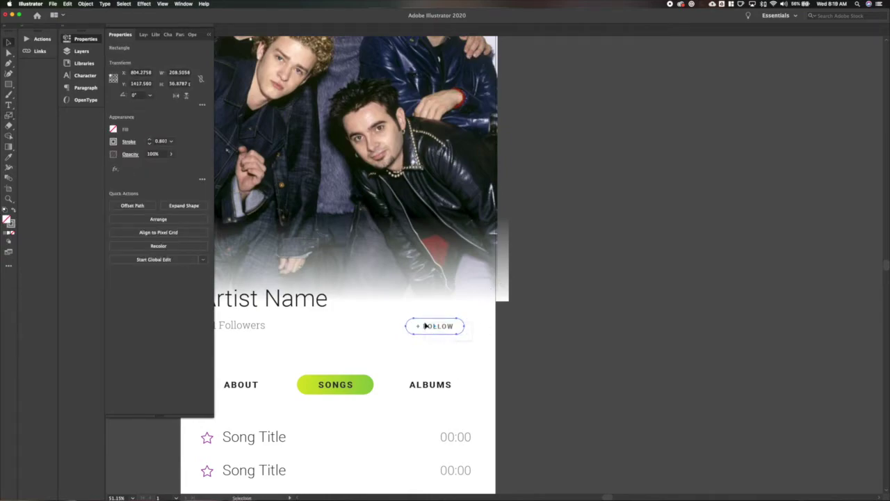
Step: Group the FOLLOW label with its pill, align the button to the song row's right edge and deselect
left_click(424, 328, "shift")
key("super+g")
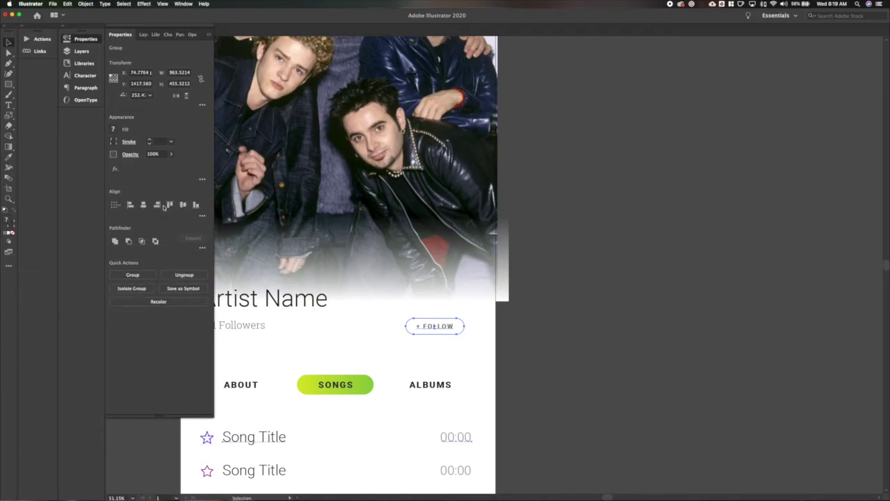
left_click(157, 205)
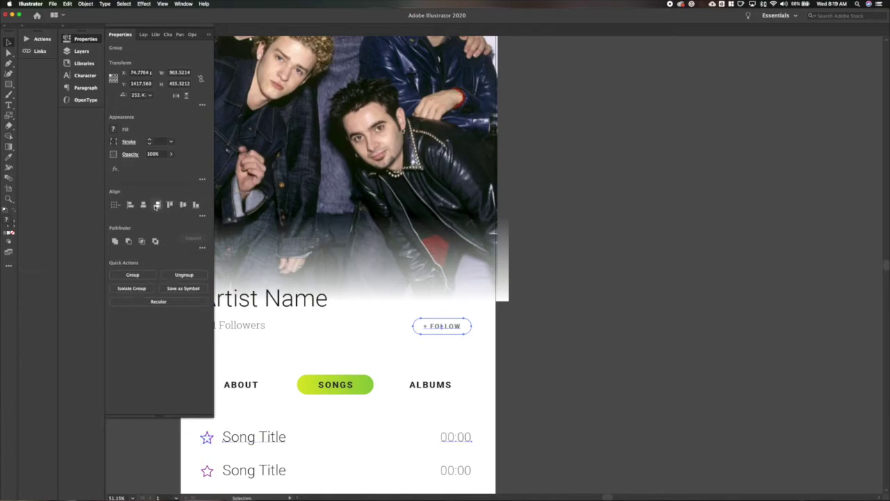
left_click(514, 279)
Step: Duplicate the white fade rectangle to the top of the band photo and rotate the copy 180°
scroll(553, 287, "down", 3, "alt")
left_click(451, 277)
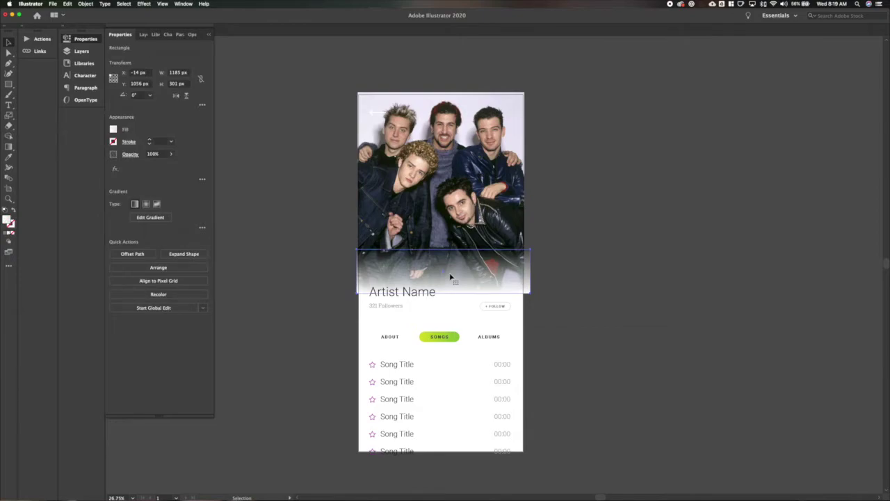
left_click(420, 89)
left_click(484, 276)
left_click_drag(483, 276, 473, 106, "alt+shift")
key("r")
left_click_drag(504, 81, 314, 181)
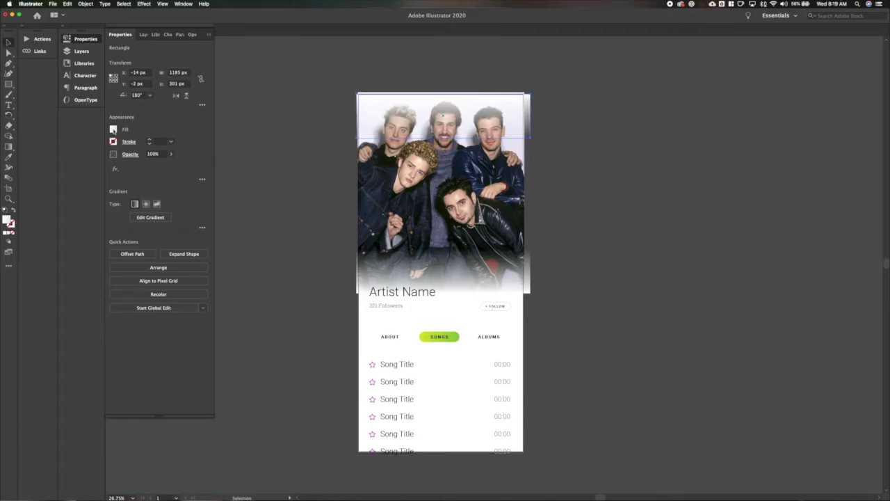
Step: Recolour the top fade gradient's solid white stop with a near-black swatch and deselect the rectangle
left_click(150, 217)
left_click(202, 214)
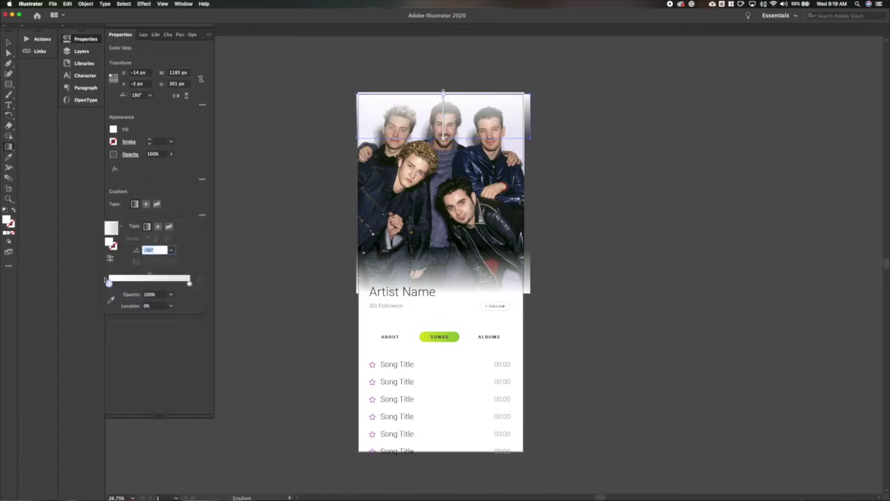
double_click(109, 284)
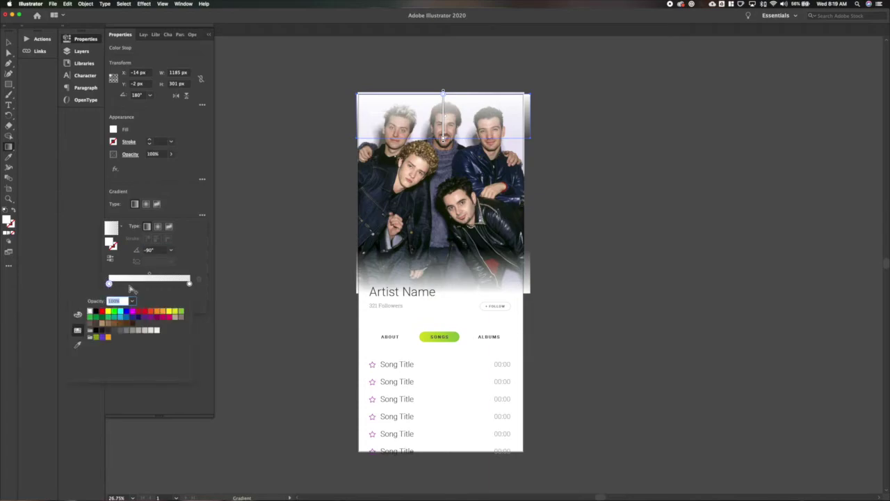
left_click(102, 331)
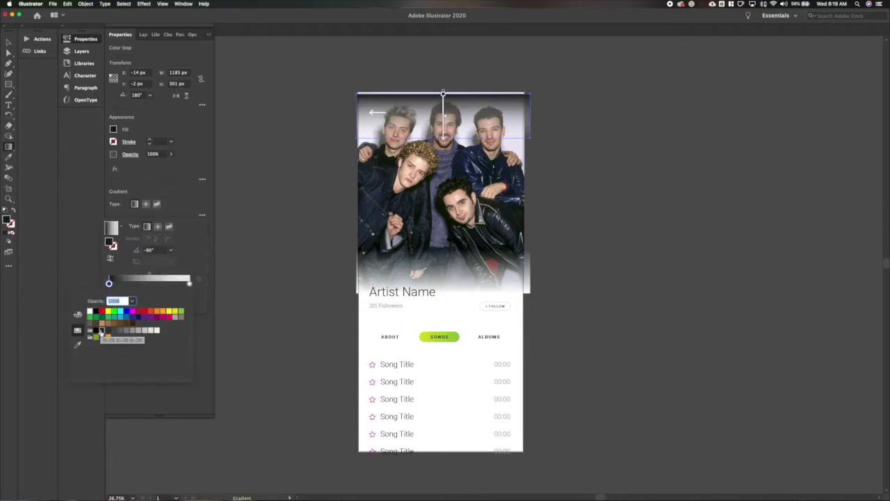
key("v")
left_click(292, 279)
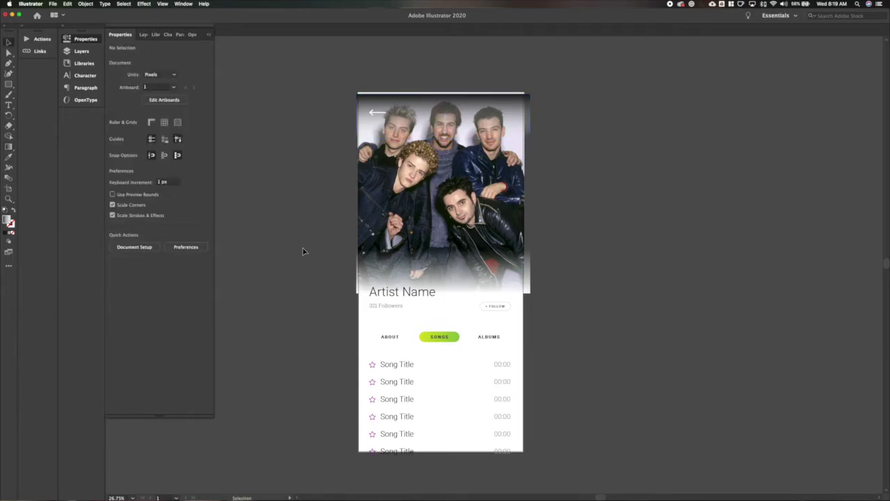
left_click(422, 201)
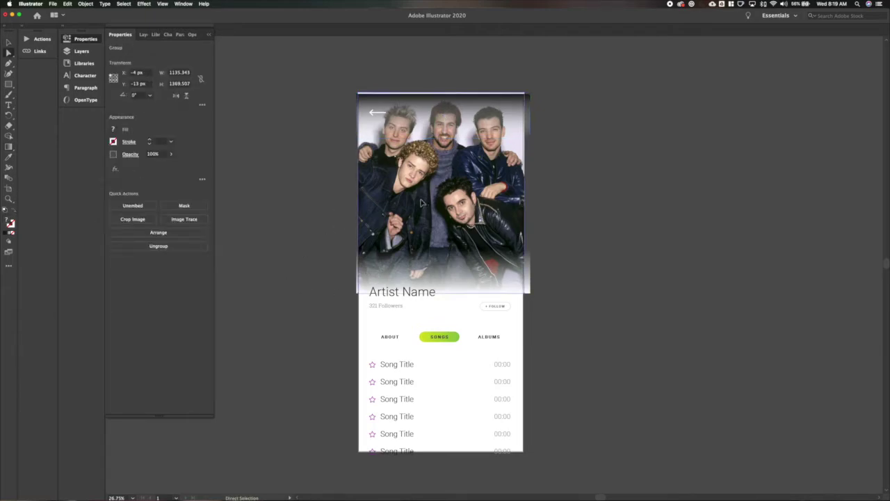
left_click(590, 213)
scroll(577, 230, "right", 5)
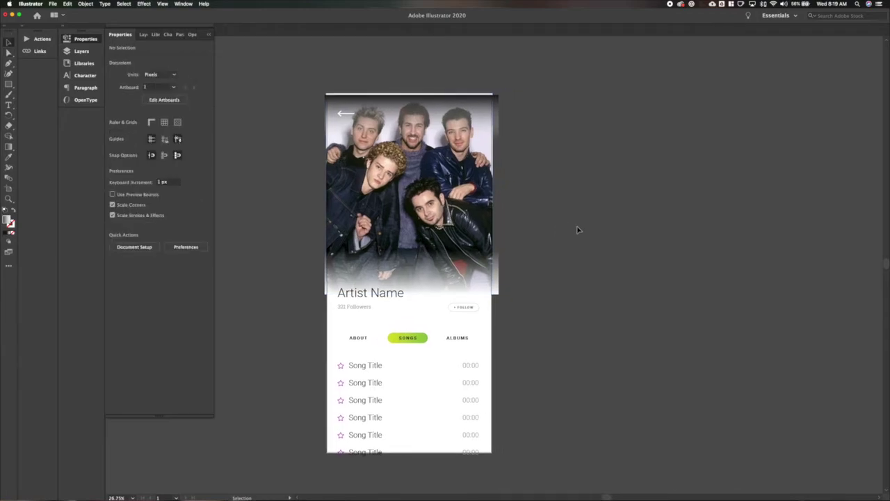
Step: Move the artist name, follower count and FOLLOW button down together below the photo and deselect them
left_click(344, 307)
left_click(470, 310, "shift")
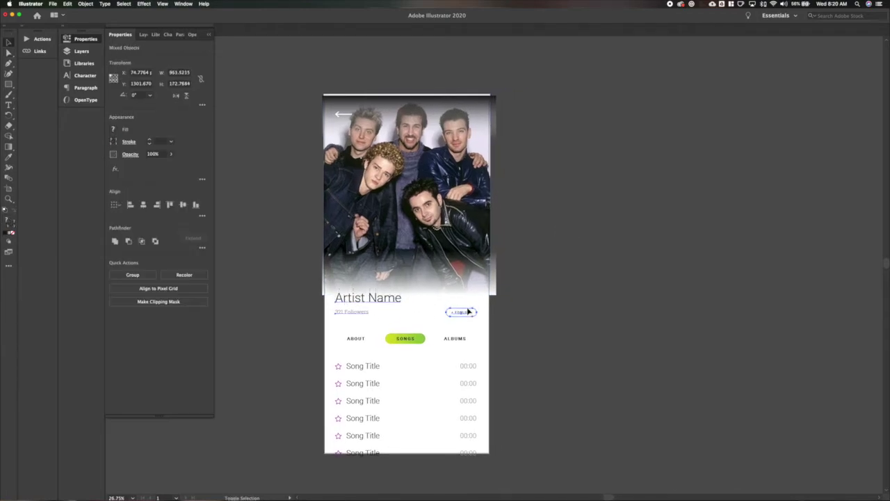
key("shift+Down")
key("shift+Down")
key("shift+Down")
key("shift+Down")
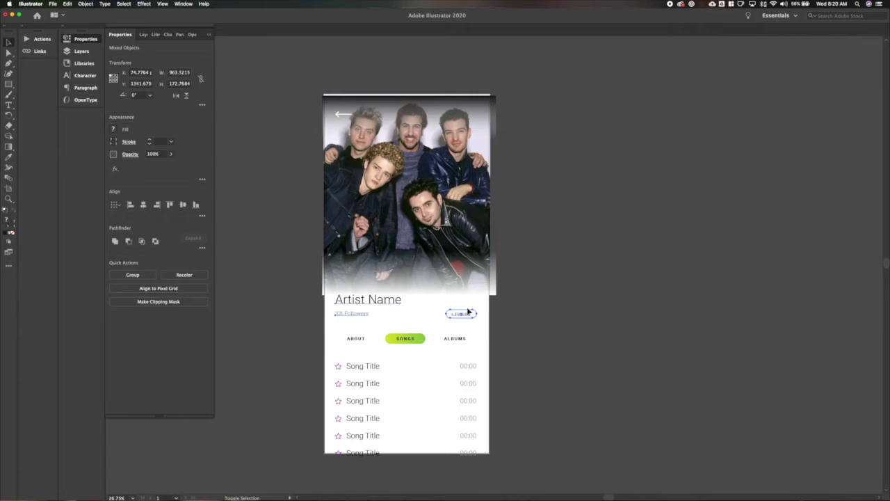
left_click(530, 289)
Step: Extend the upper edge of the white fade rectangle higher over the band photo and deselect it
left_click(463, 285)
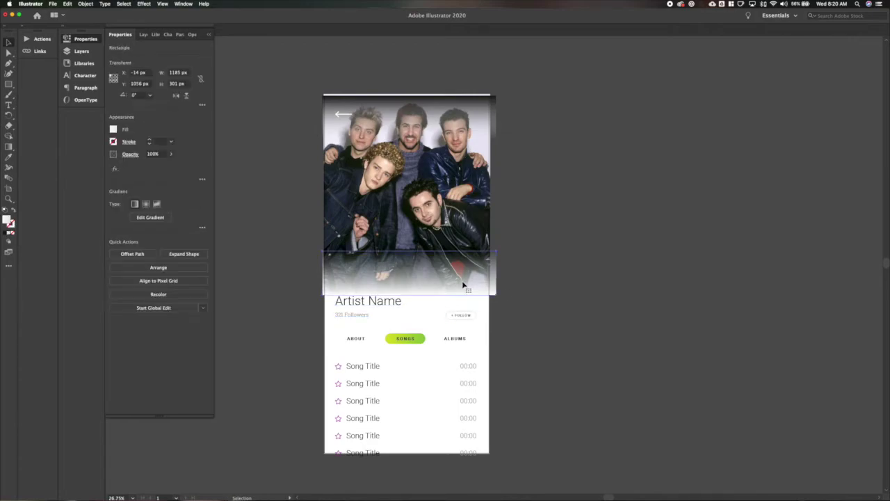
key("a")
key("super+shift+a")
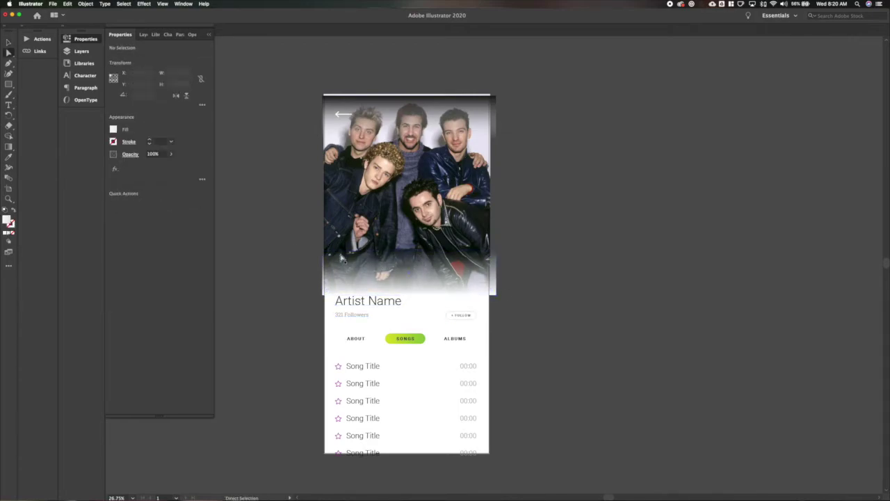
left_click_drag(342, 252, 341, 236)
key("v")
left_click(264, 217)
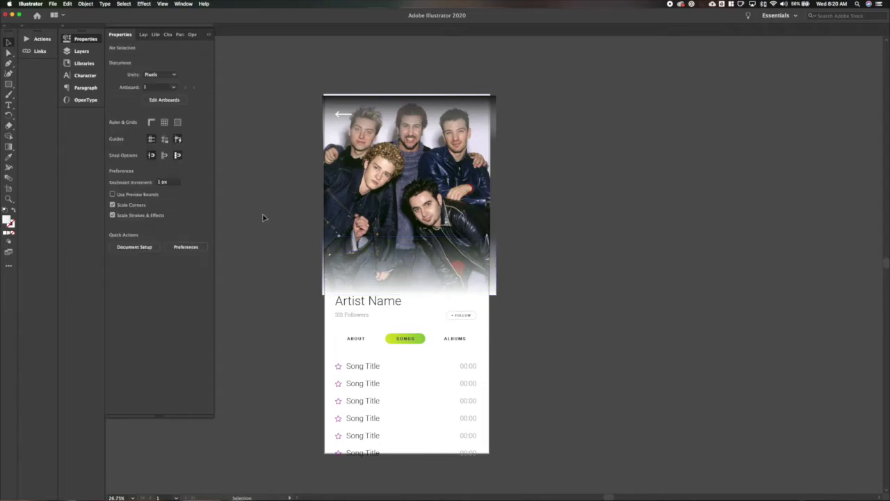
Step: Replace the Artist Name placeholder with "N'SYNC"
triple_click(381, 303)
type("N'Sync")
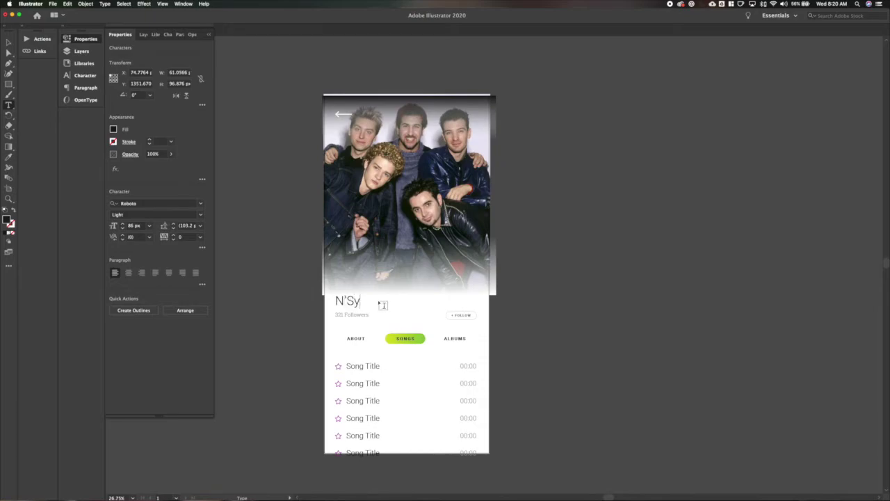
scroll(334, 317, "up", 3)
key("BackSpace")
key("BackSpace")
key("BackSpace")
type("YNC")
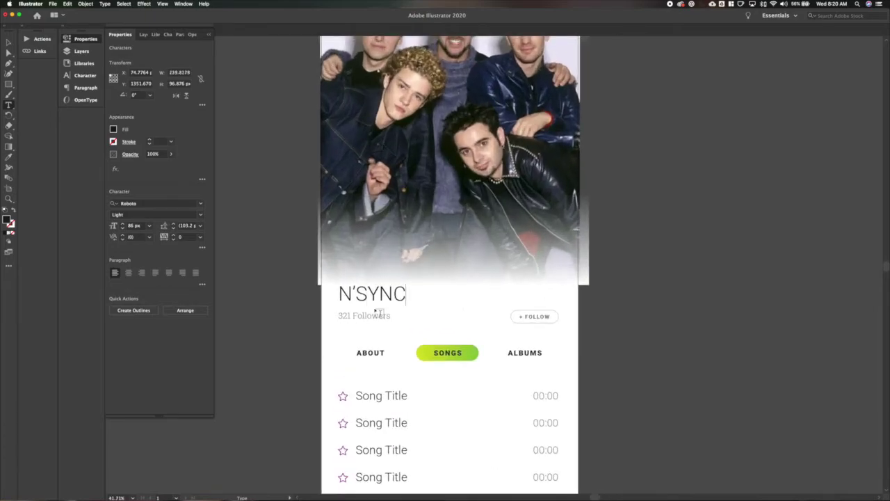
Step: Retitle the first two songs "It's Gonna Be Me" and "Bye Bye Bye"
triple_click(365, 395)
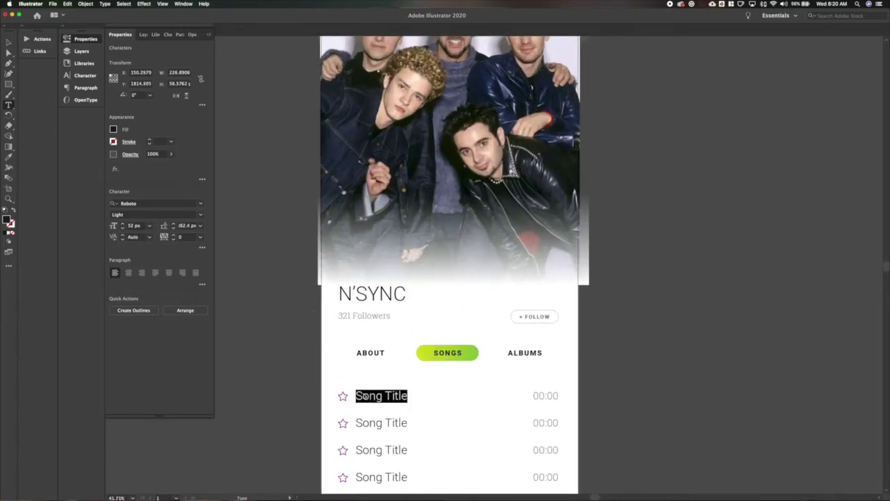
key("super+Tab")
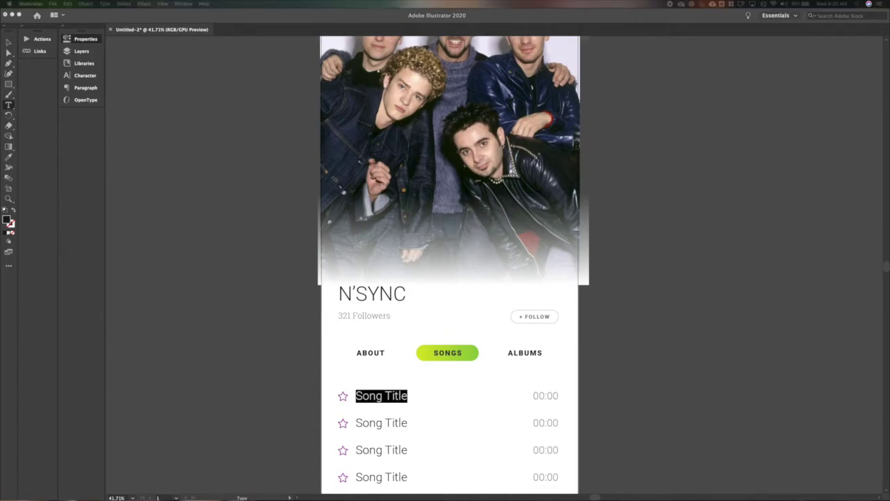
type("It's Gon")
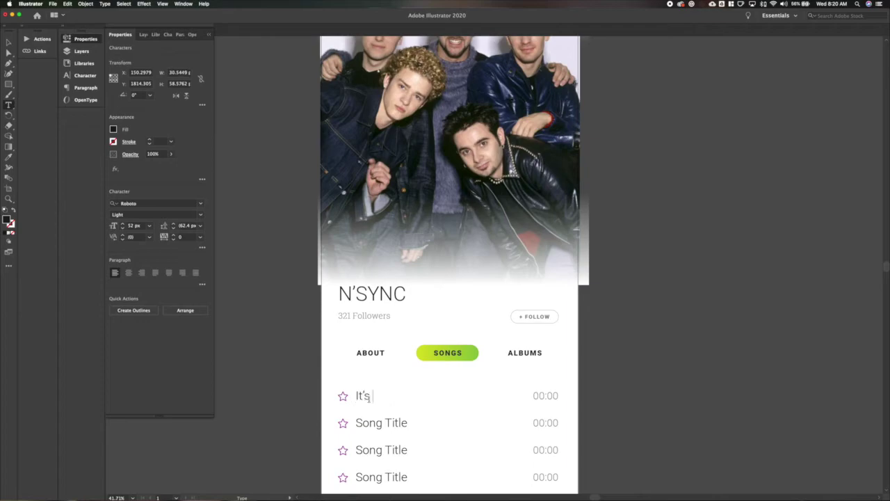
type("na Be Me")
triple_click(382, 424)
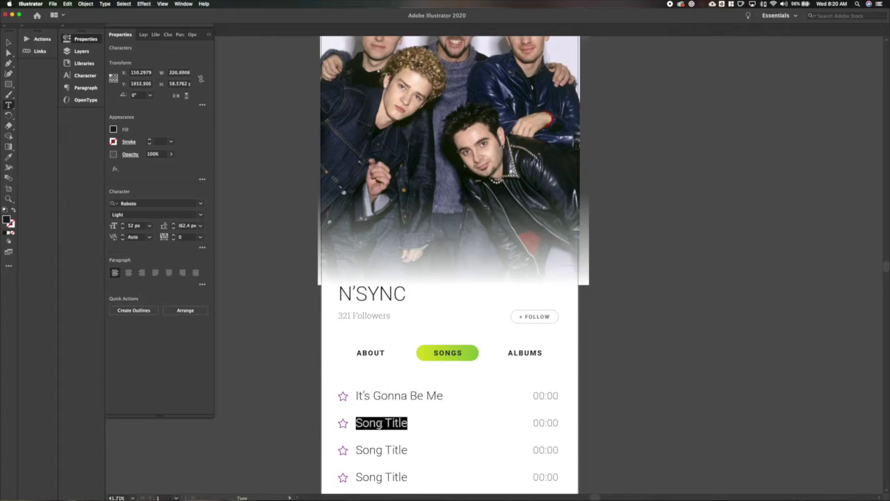
type("Bye Bye Bye")
Step: Retitle the third and fourth songs "Tearin' Up My Heart" and "Digital Get Down"
triple_click(381, 455)
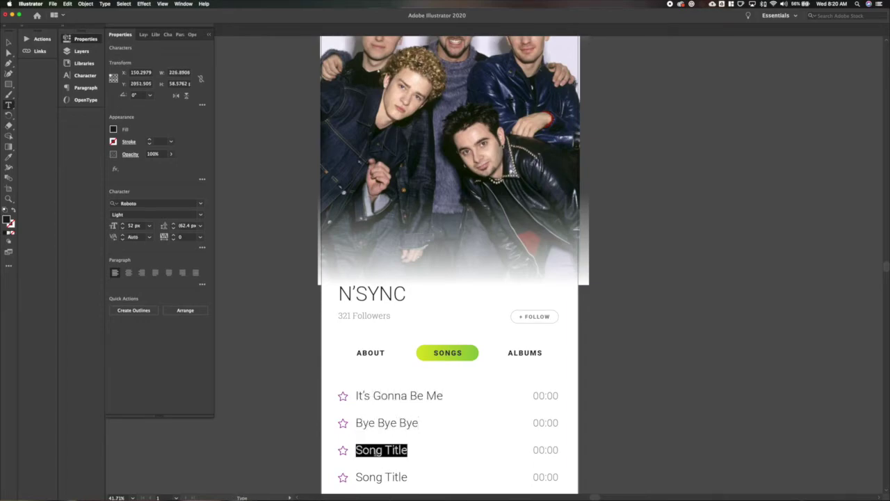
type("Terarin'")
type(" Up m")
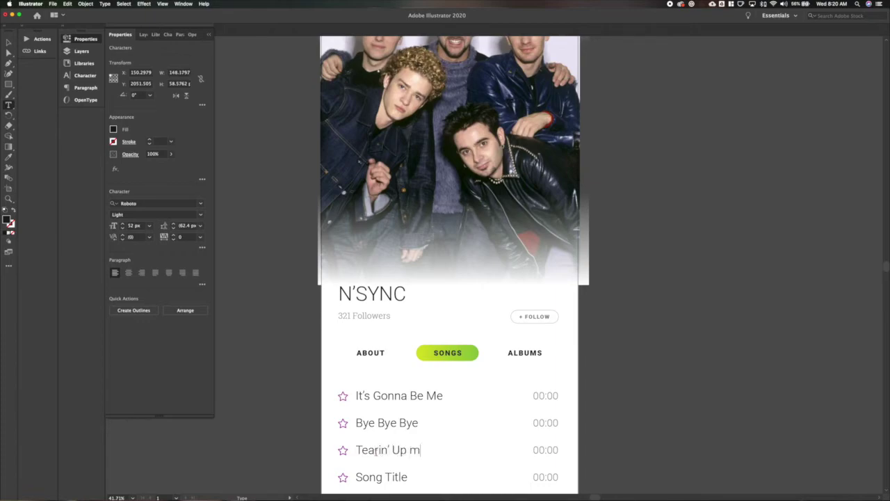
key("BackSpace")
type("My Heart")
triple_click(373, 479)
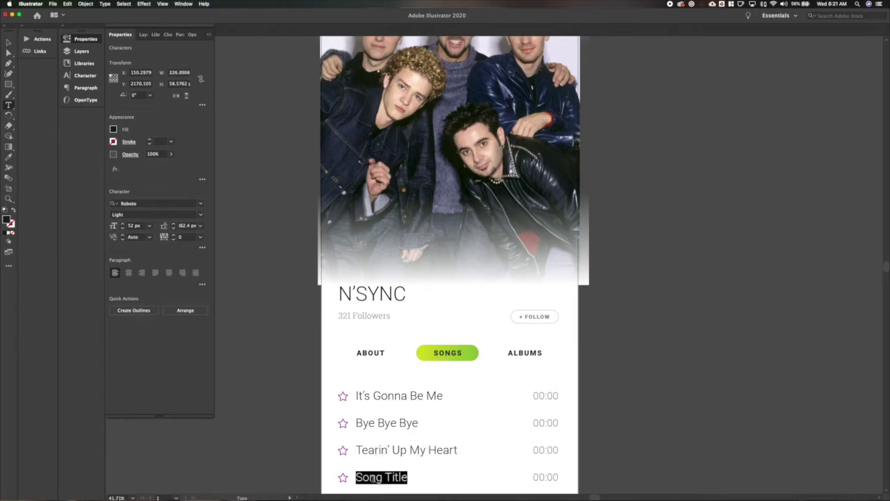
type("Digital Get Down")
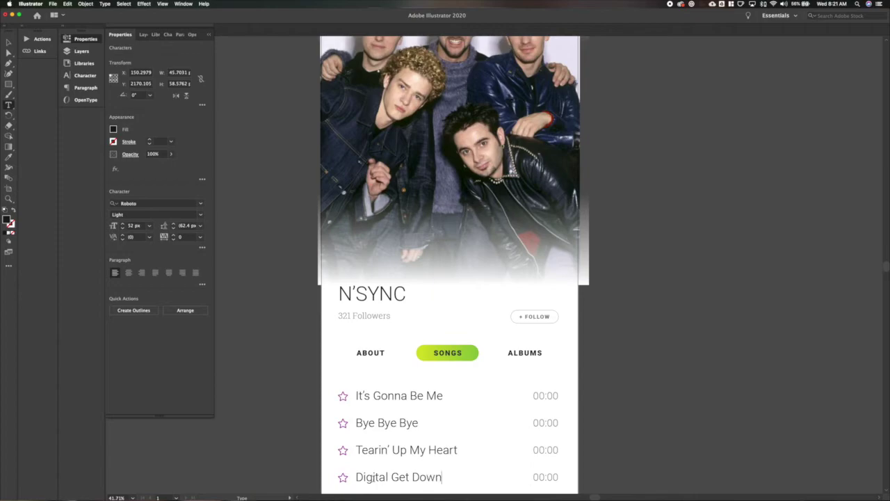
Step: Retitle the fifth and sixth songs "Pop" and "I Want You Back" and finish text editing
scroll(452, 278, "down", 3)
triple_click(390, 434)
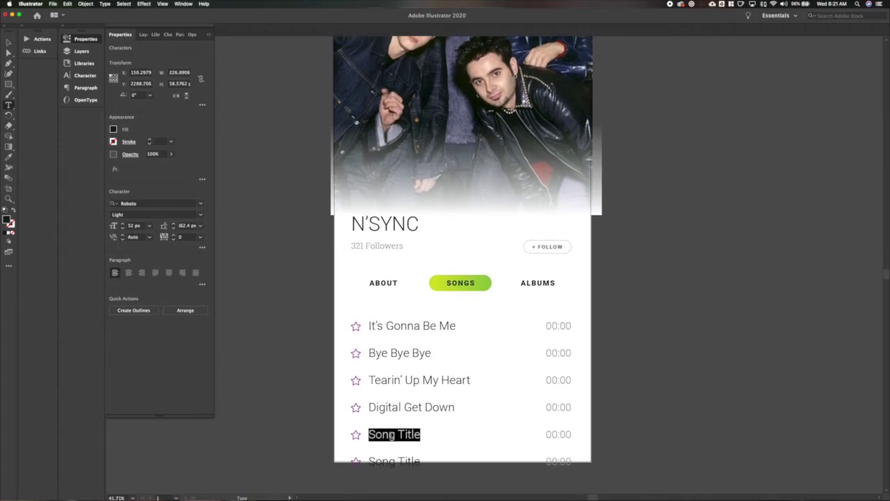
type("Pop")
triple_click(386, 460)
key("BackSpace")
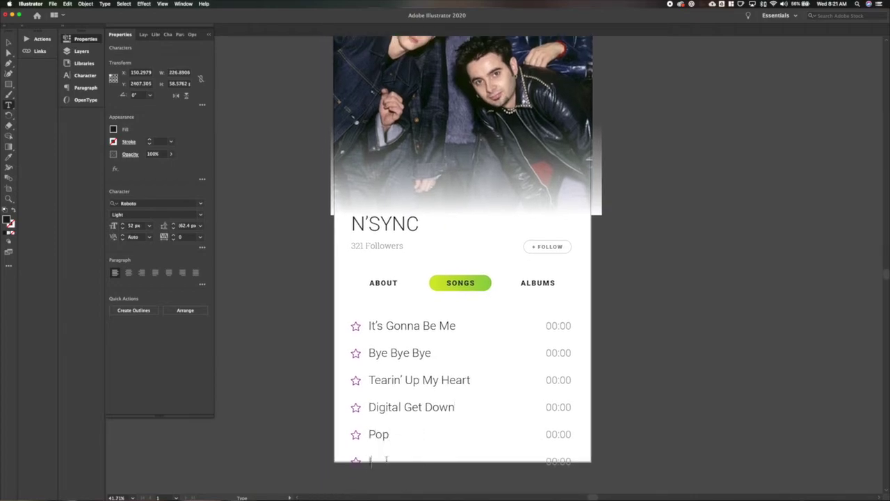
type("I Want You Back")
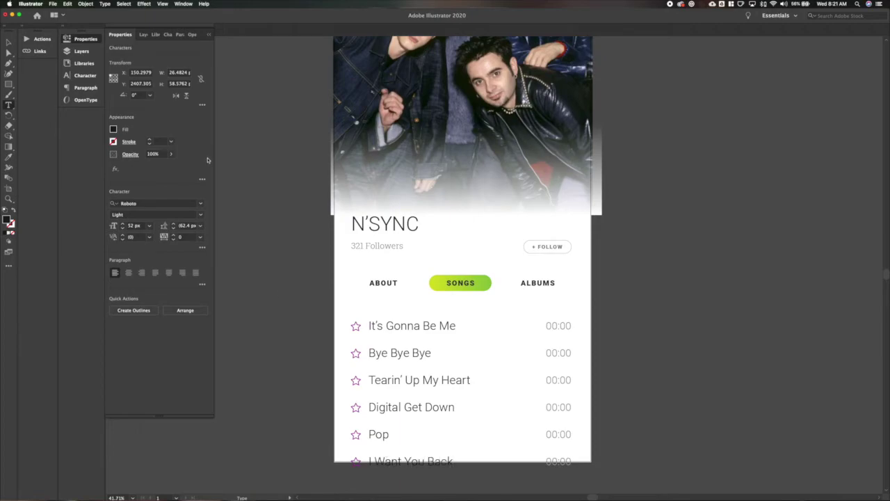
key("Escape")
Step: Fill the stars beside "Bye Bye Bye", "Digital Get Down" and "Pop" with solid purple
left_click(354, 345)
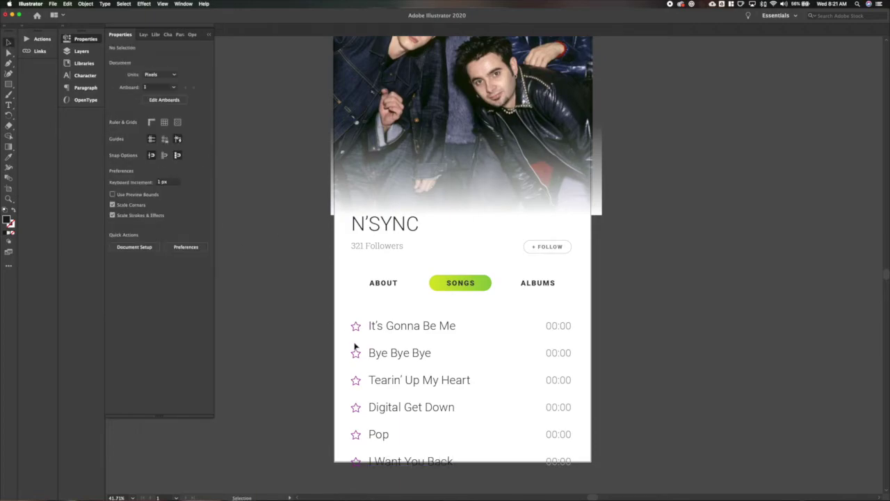
left_click(356, 354)
left_click(325, 359)
key("a")
left_click(359, 357)
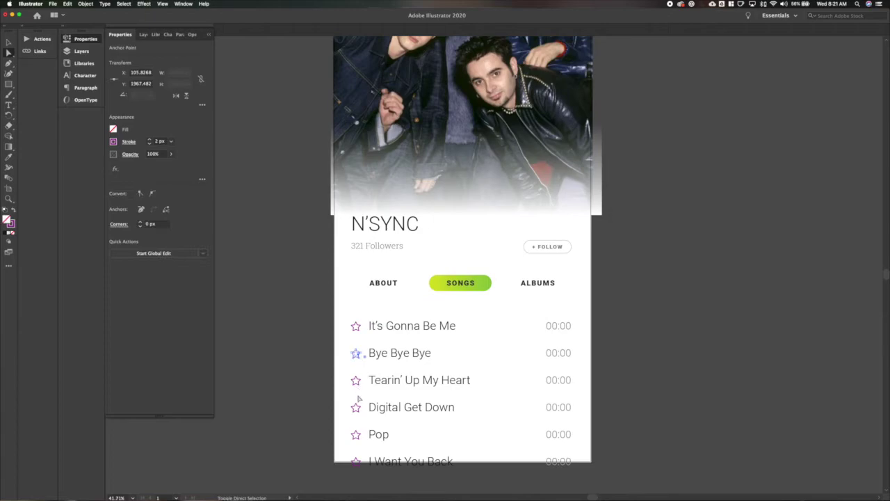
left_click(358, 407, "shift")
left_click(358, 435, "shift")
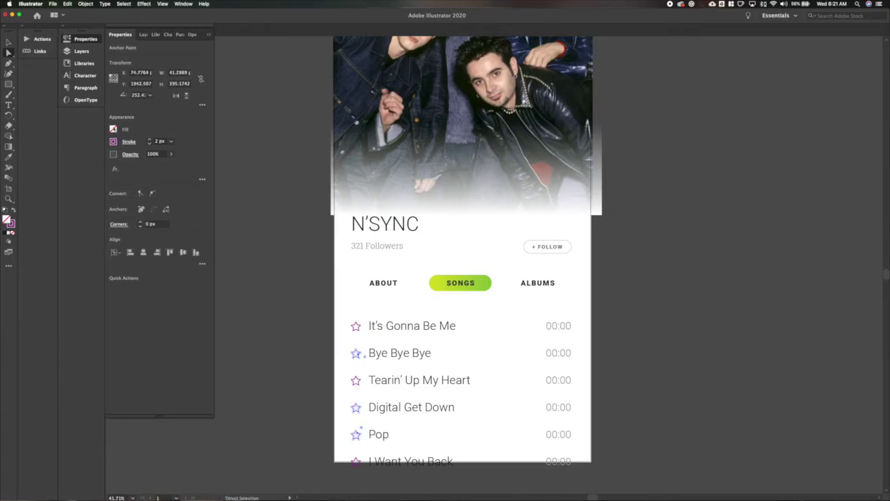
left_click(115, 130)
left_click(99, 169)
left_click(302, 375)
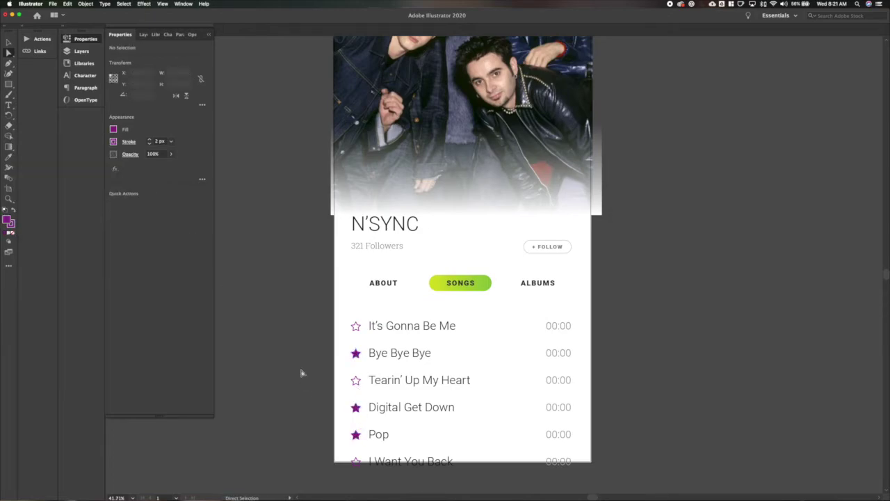
Step: Delete the dark gradient fade covering the upper part of the band photo
scroll(301, 368, "down", 5)
key("v")
scroll(280, 360, "up", 3)
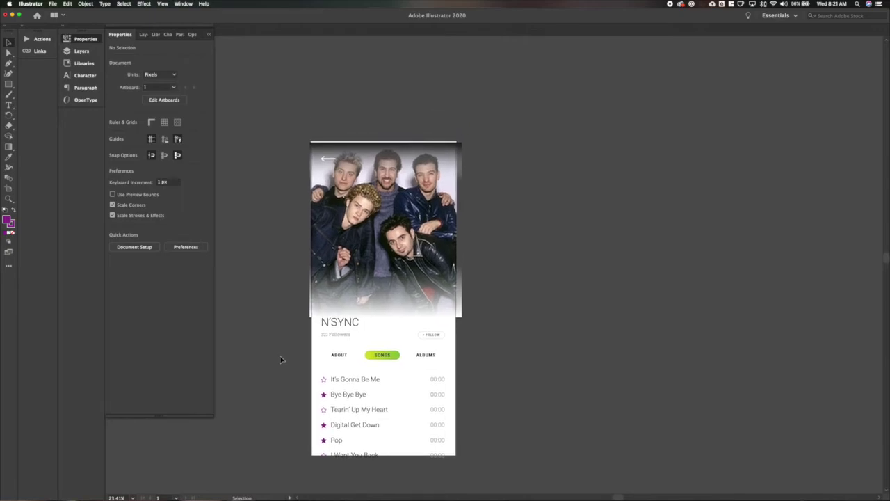
left_click(379, 151)
key("Delete")
Step: Recolor the stroke of the back arrow over the photo from white to black
left_click(322, 159)
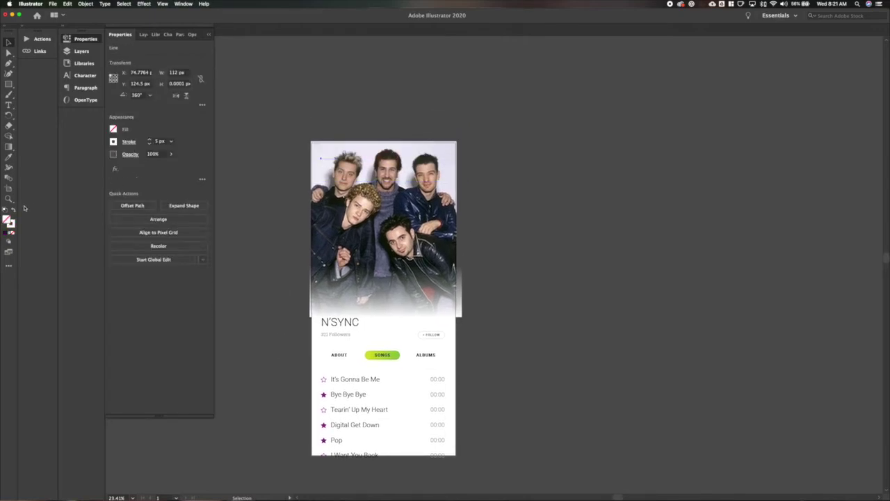
left_click(113, 143)
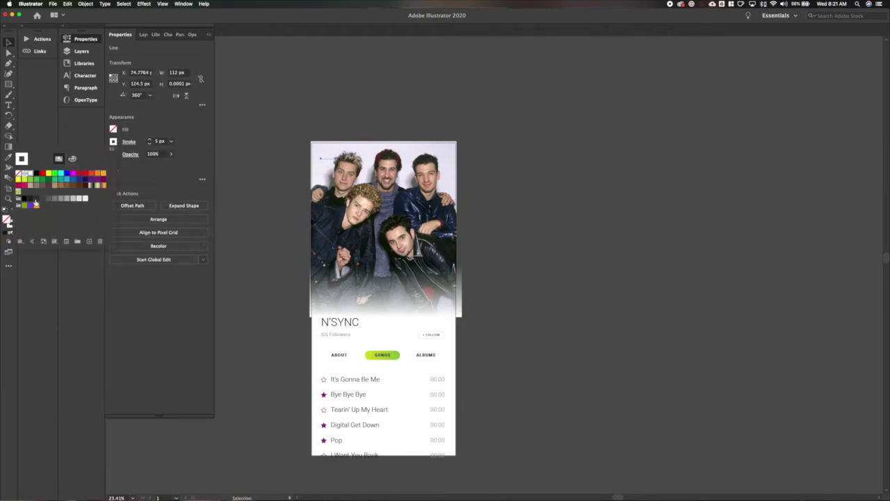
left_click(35, 199)
left_click(262, 201)
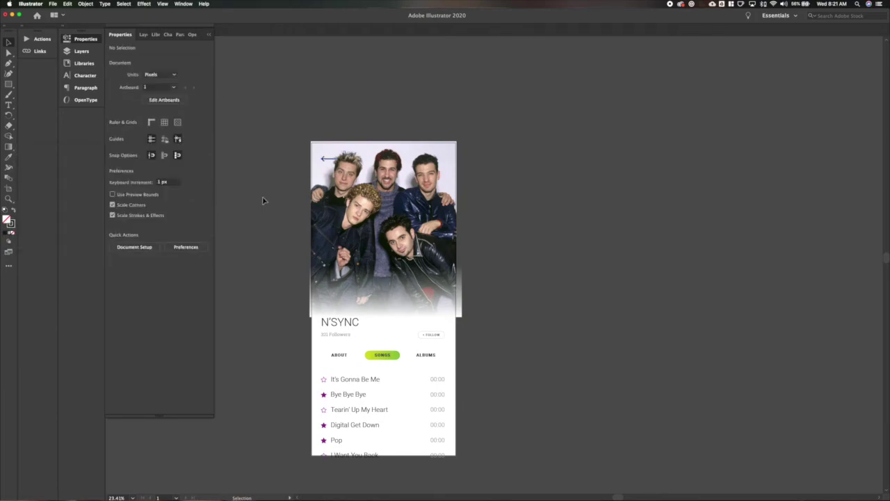
left_click(370, 169)
left_click(517, 163)
Step: Set the N'SYNC heading to Roboto Thin and enlarge it to 112 px
left_click(354, 329)
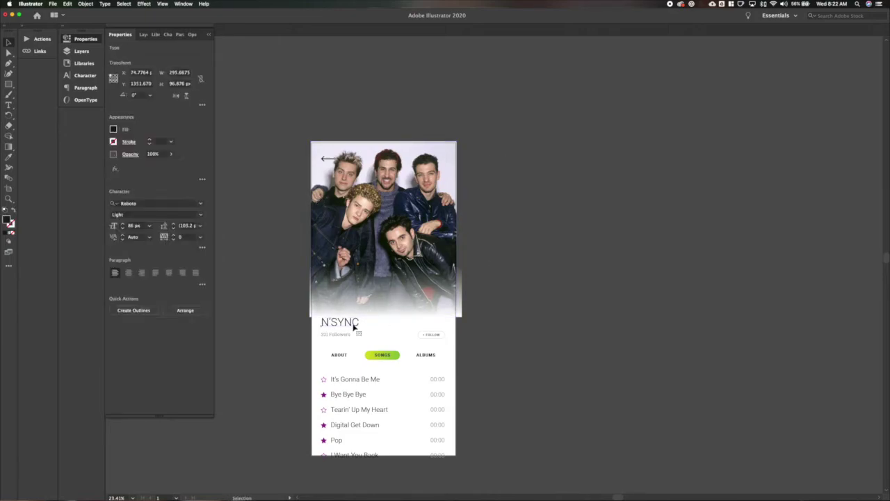
left_click(195, 214)
left_click(285, 377)
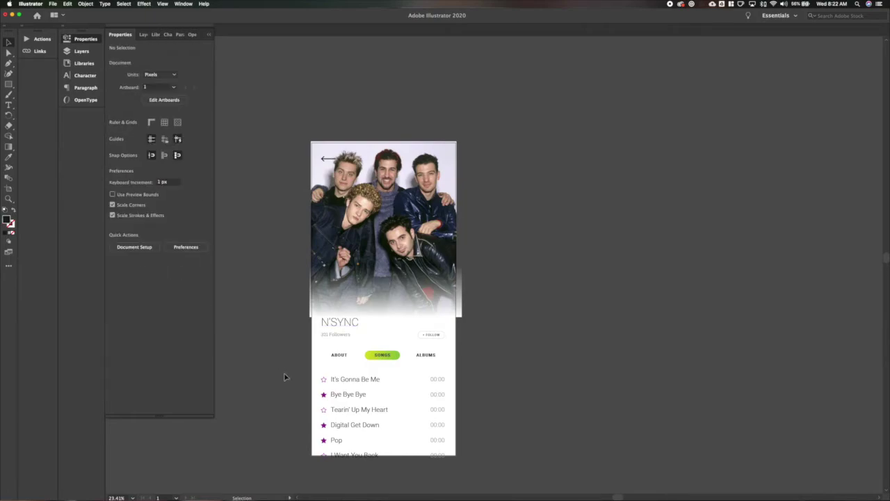
left_click(345, 324)
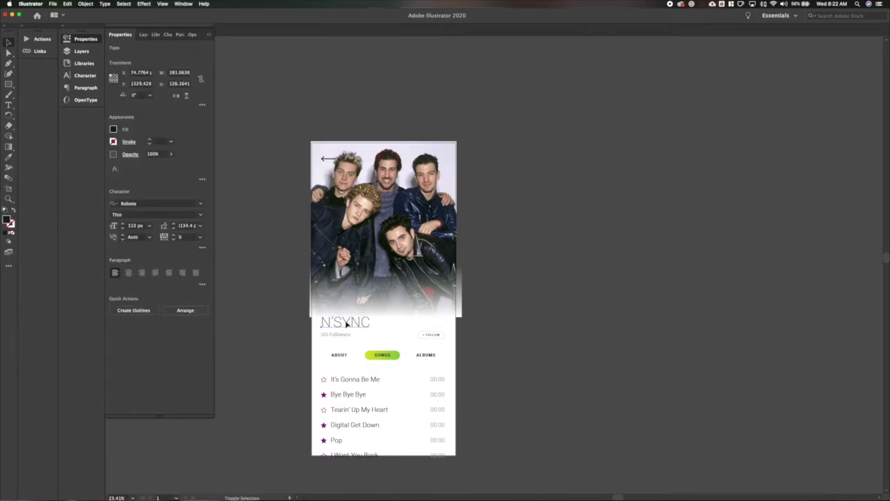
left_click(567, 307)
Step: Delete the white gradient fade over the photo's lower part and move the photo up to Y -83 px
left_click(353, 304)
key("Delete")
left_click(326, 238)
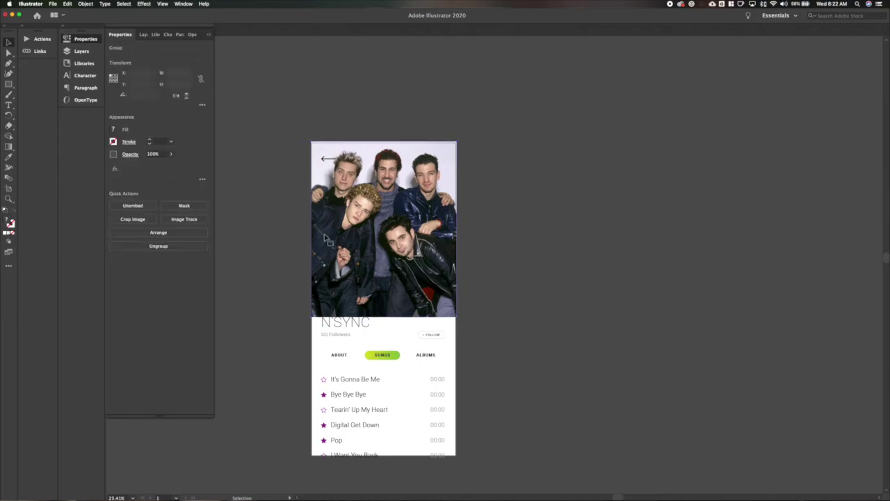
key("shift+Up")
key("shift+Up")
key("shift+Up")
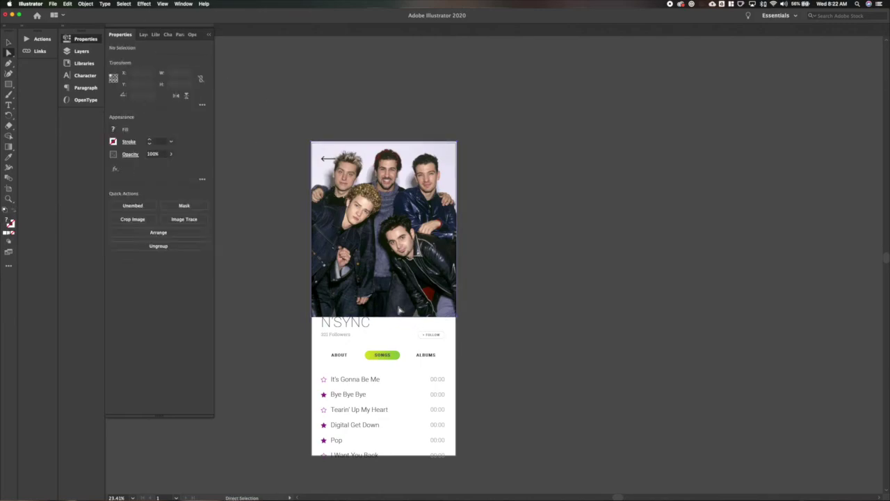
key("shift+Up")
key("shift+Up")
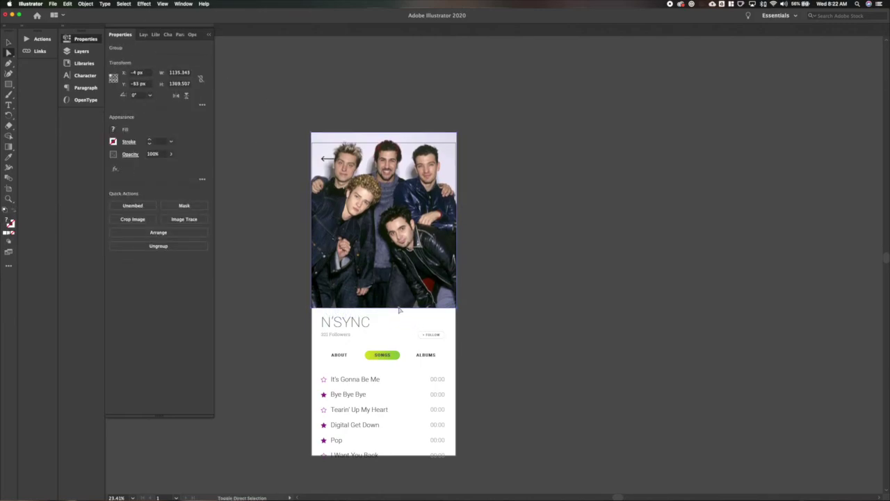
key("v")
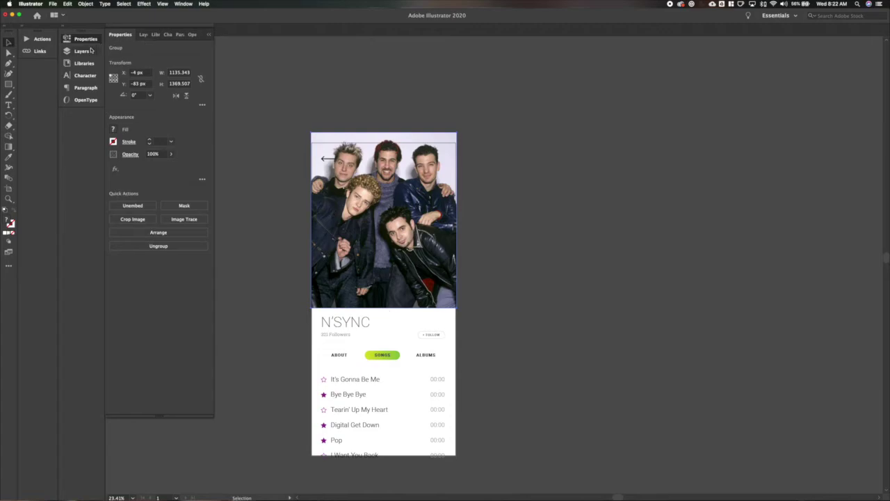
Step: Move the band photo back down to Y -6 px to meet the artboard's upper edge
left_click(85, 3)
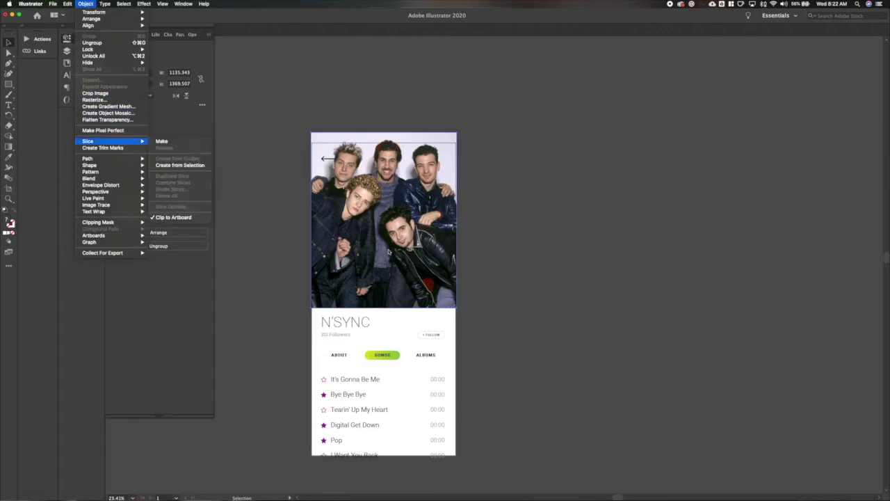
left_click(395, 269)
key("a")
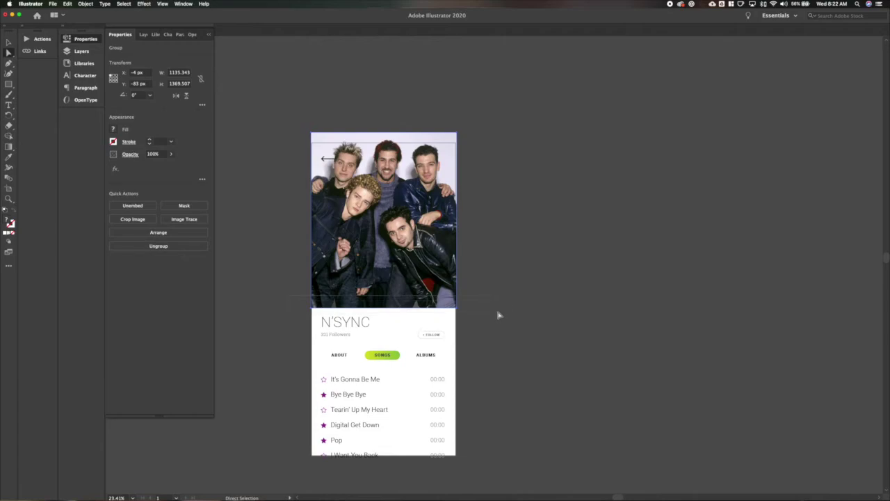
key("shift+Down")
key("shift+Down")
key("shift+Down")
key("shift+Down")
key("shift+Down")
key("shift+Down")
key("shift+Down")
key("shift+Down")
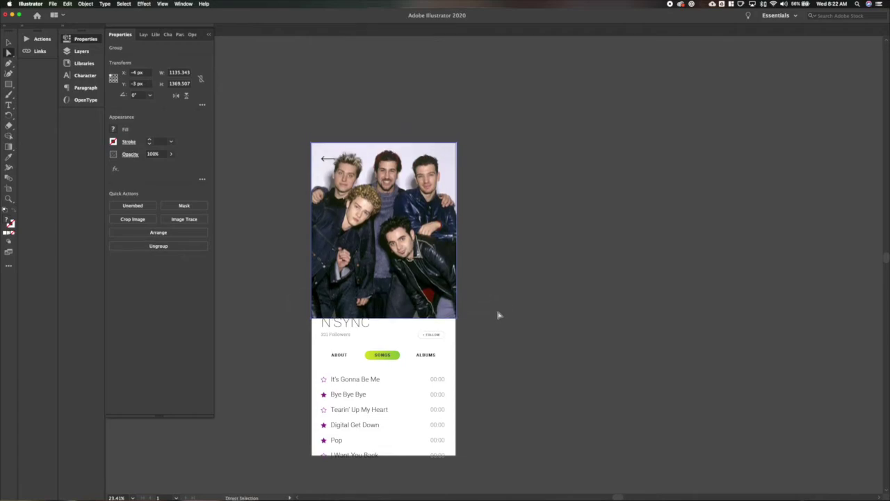
key("Up")
key("Up")
key("Up")
key("v")
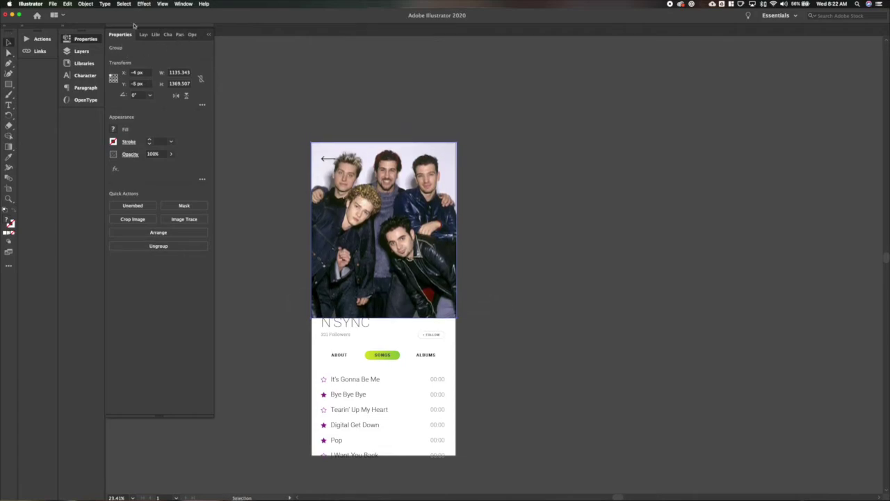
Step: Draw a rectangle about 1131 px wide over the photo, ending above the N'SYNC heading, and make it the photo's clipping mask
key("m")
left_click_drag(311, 142, 456, 307)
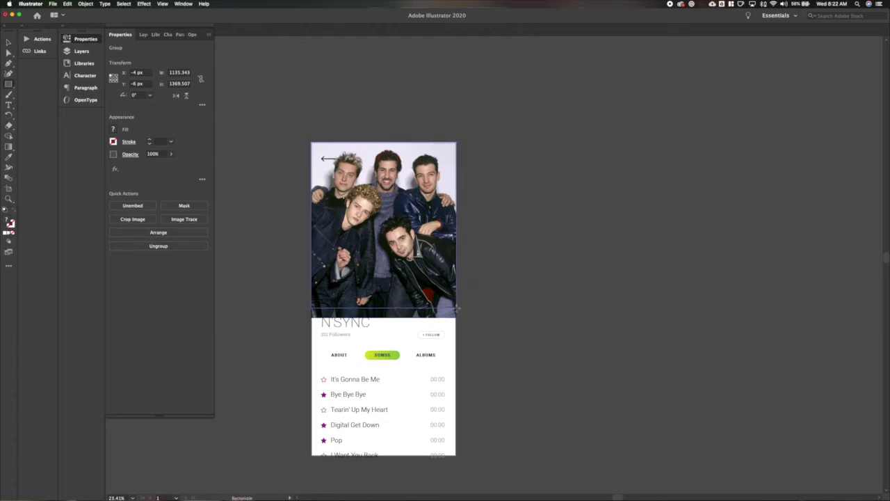
key("v")
right_click(417, 297)
left_click(450, 359)
left_click(481, 279)
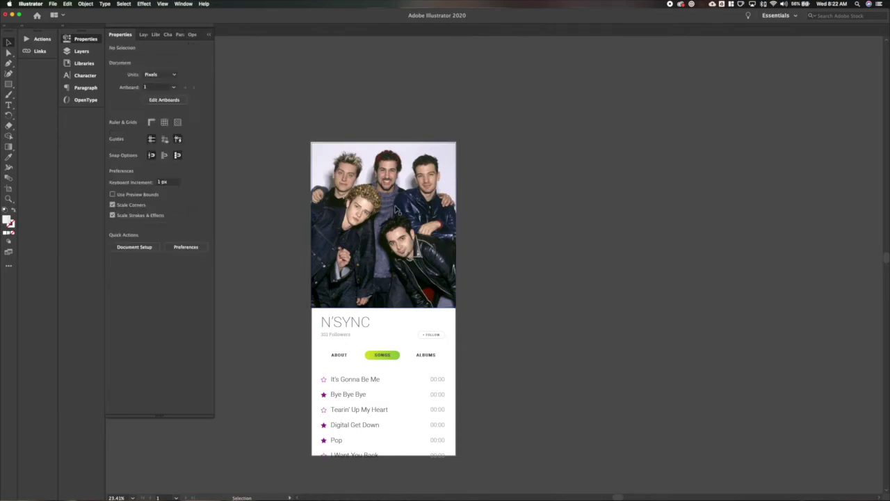
Step: Send the masked band photo behind the back arrow
left_click(395, 209)
key("a")
left_click(281, 194)
Step: Raise the bottom edge of the photo's clipping mask slightly to leave more space above the N'SYNC heading
key("a")
left_click_drag(303, 302, 473, 315)
key("shift+Up")
key("shift+Up")
key("shift+Up")
key("shift+Up")
key("shift+Up")
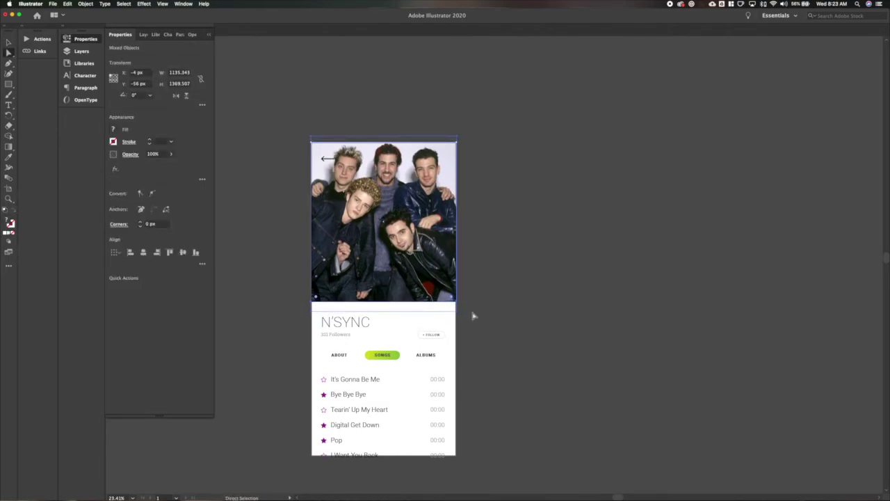
key("shift+Down")
key("shift+Down")
key("shift+Down")
key("shift+Up")
key("v")
Step: Isolate the clip group, shift the photo inside the mask down to Y -11 px, and leave isolation
double_click(408, 276)
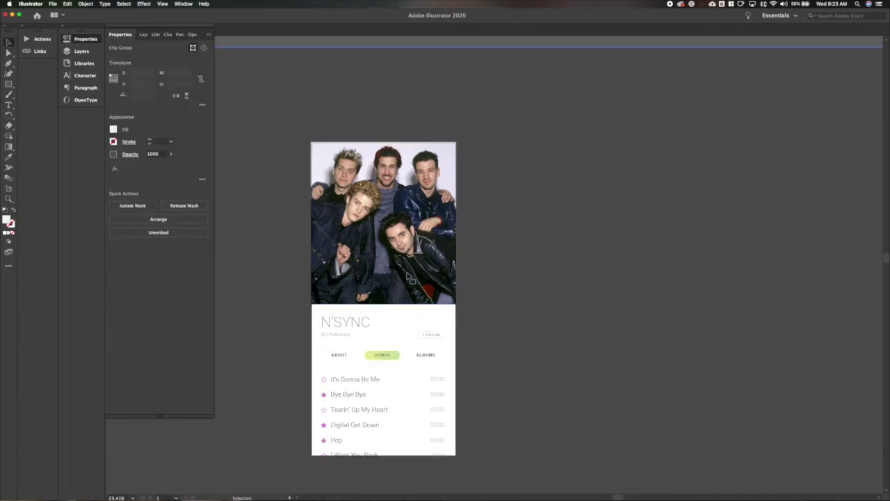
left_click(408, 276)
key("shift+Down")
key("shift+Down")
key("shift+Down")
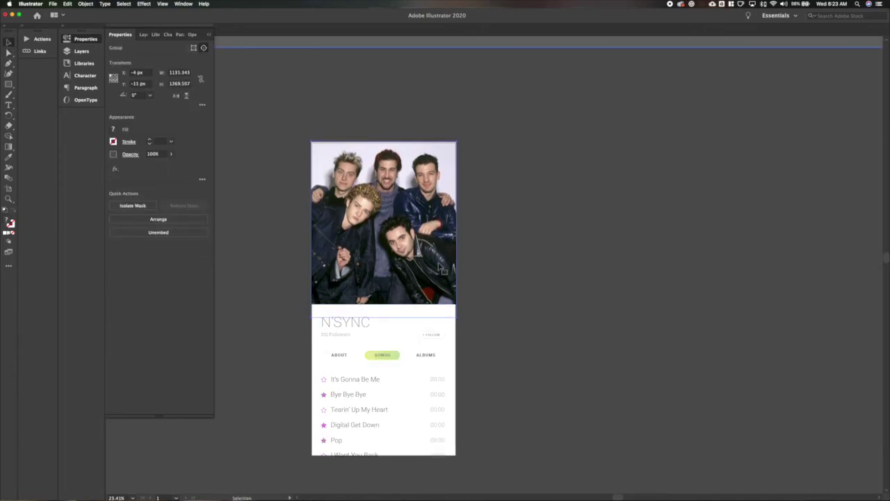
left_click(284, 198)
left_click(361, 184)
left_click(282, 183)
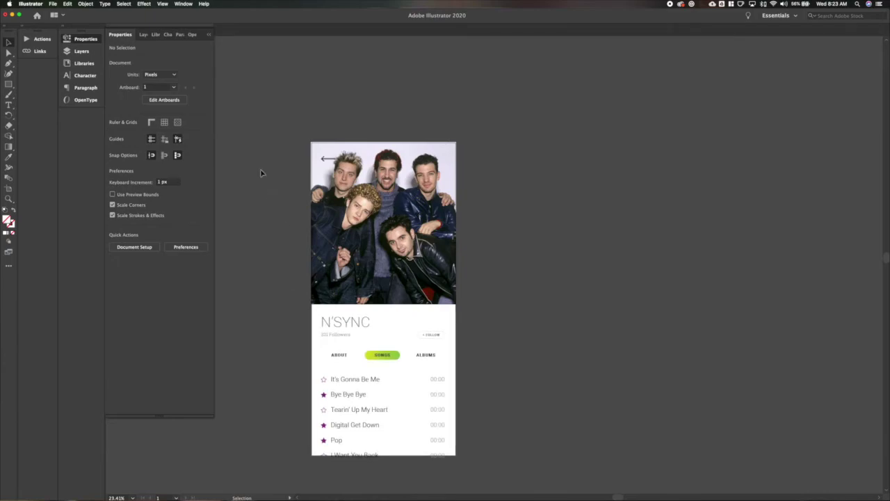
Step: Nudge the masked photo, N'SYNC heading, follower count and FOLLOW button down 3 px together
left_click_drag(296, 292, 460, 344)
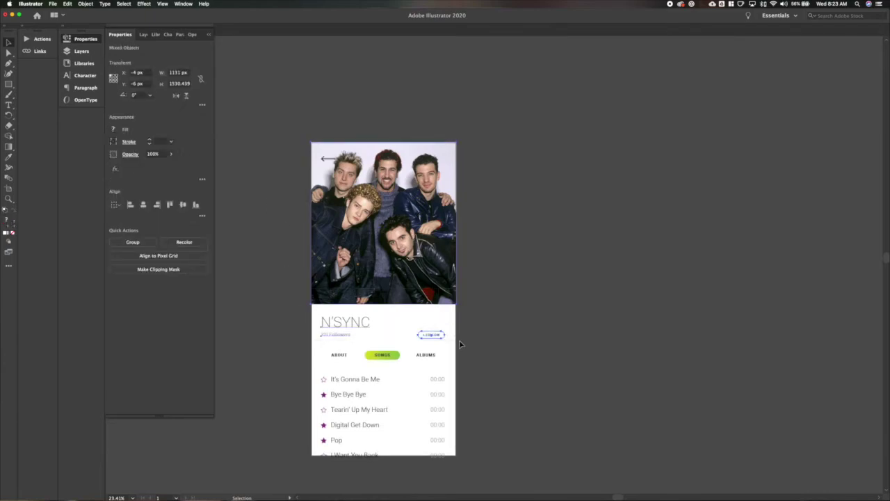
left_click(529, 226)
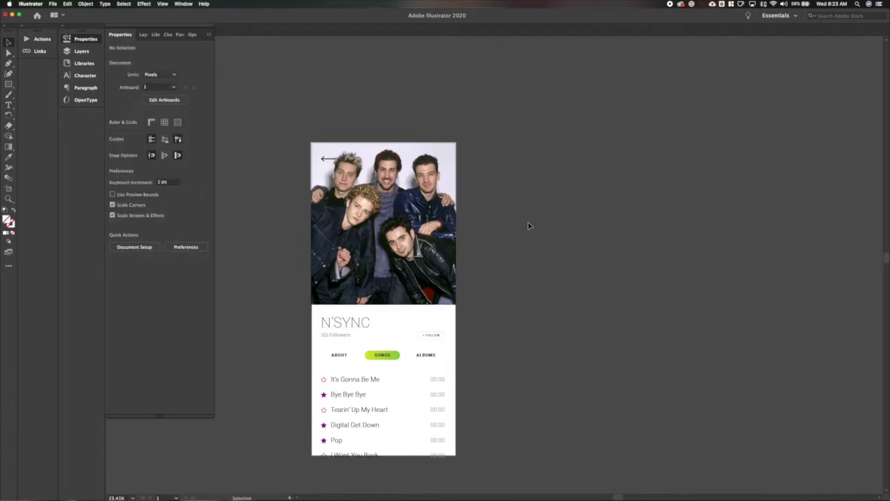
Step: Try rounding the two bottom corners of the photo's clipping mask to about 565 px
scroll(528, 225, "down", 3)
scroll(526, 293, "right", 2)
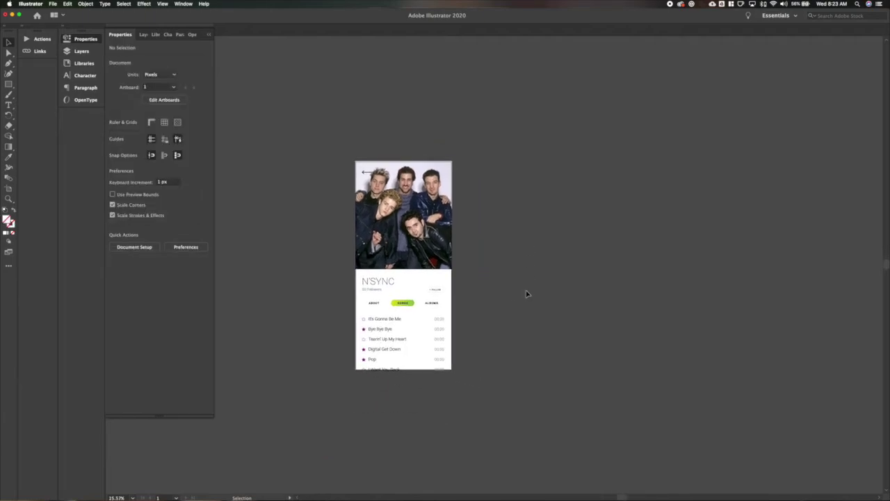
left_click(407, 271)
key("a")
left_click(358, 272)
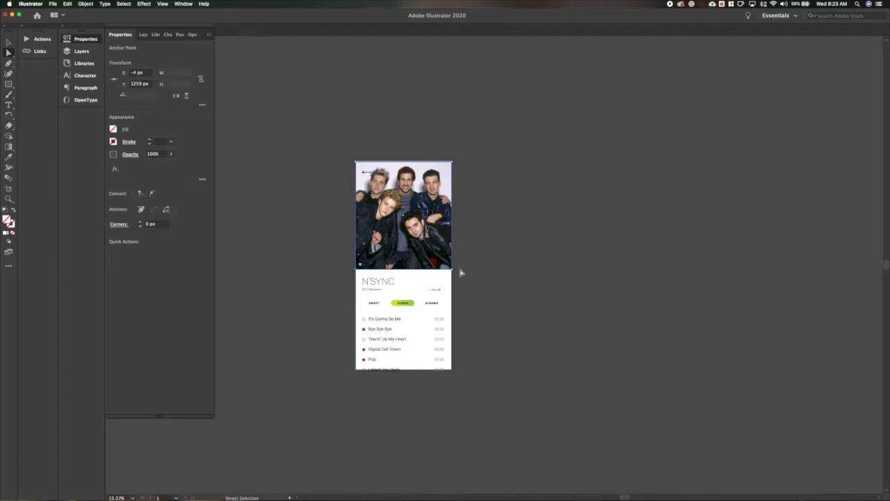
left_click_drag(418, 209, 415, 197)
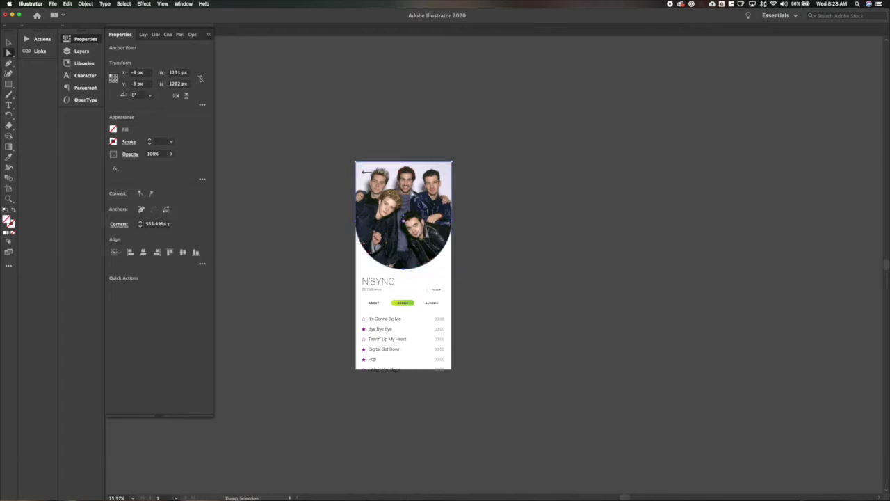
key("super+z")
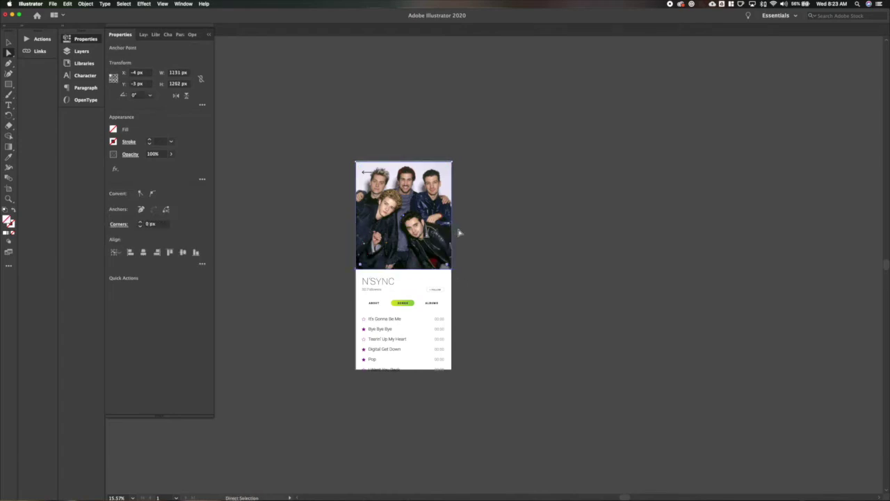
Step: Extend the clipping mask's right edge about 160 px beyond the artboard
key("v")
key("a")
left_click_drag(447, 204, 449, 204)
left_click_drag(371, 264, 404, 264)
key("shift+Right")
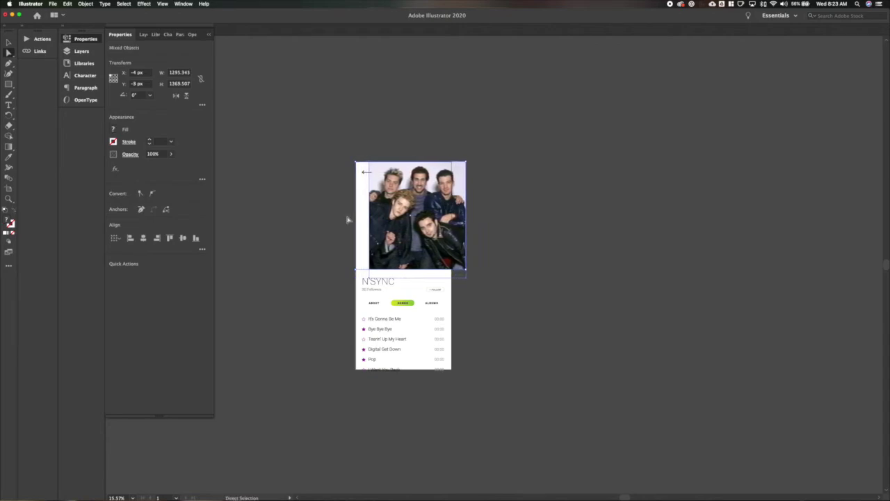
Step: Extend the clipping mask's left edge to X -164 px so the mask is 1451 px wide, with the photo centred on the artboard
key("shift+Left")
key("shift+Left")
key("shift+Left")
key("shift+Left")
key("shift+Left")
key("shift+Left")
key("shift+Left")
key("shift+Left")
key("shift+Left")
key("shift+Left")
key("shift+Left")
key("shift+Left")
key("shift+Left")
left_click_drag(347, 217, 371, 240)
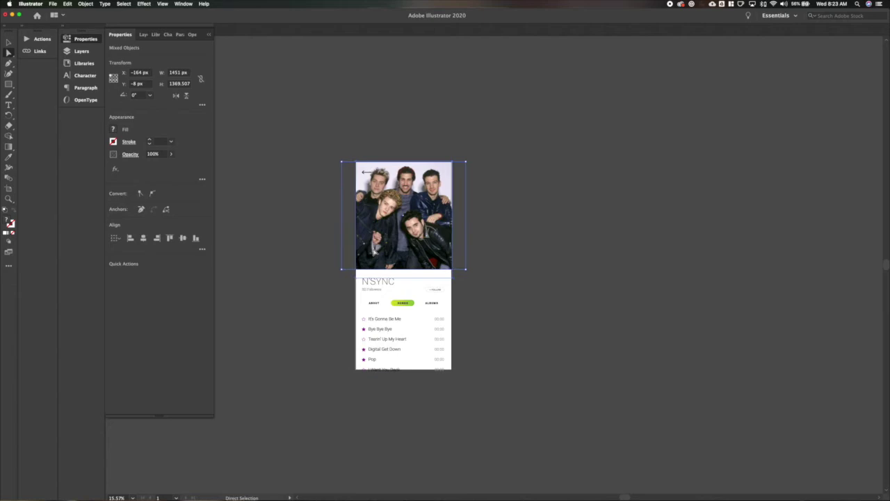
Step: Round both bottom corners of the widened clipping mask fully to give the photo a curved lower edge
left_click_drag(335, 284, 405, 193)
key("v")
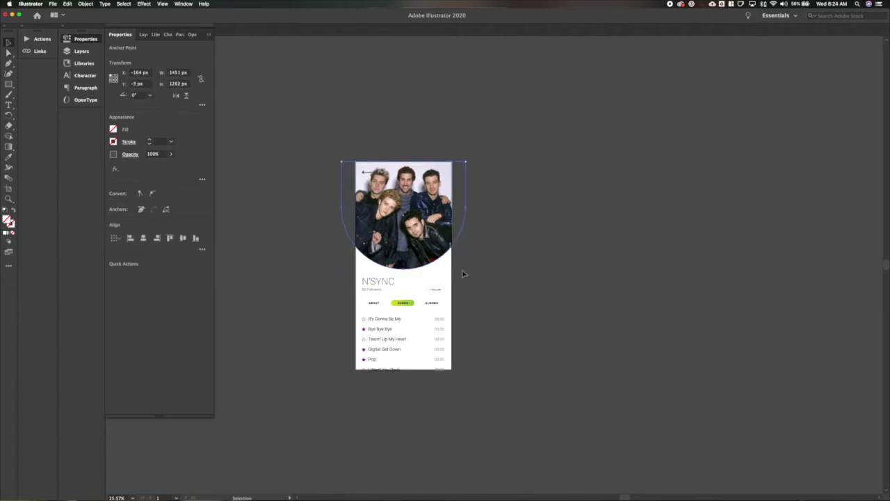
left_click(478, 248)
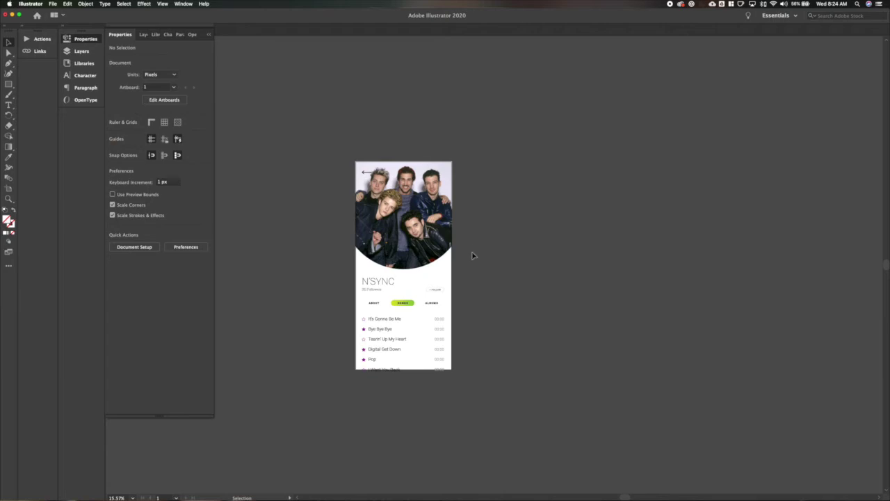
Step: Duplicate the artist profile artboard with its artwork and place the copy beside the original at X 1662 px
scroll(472, 255, "down", 1)
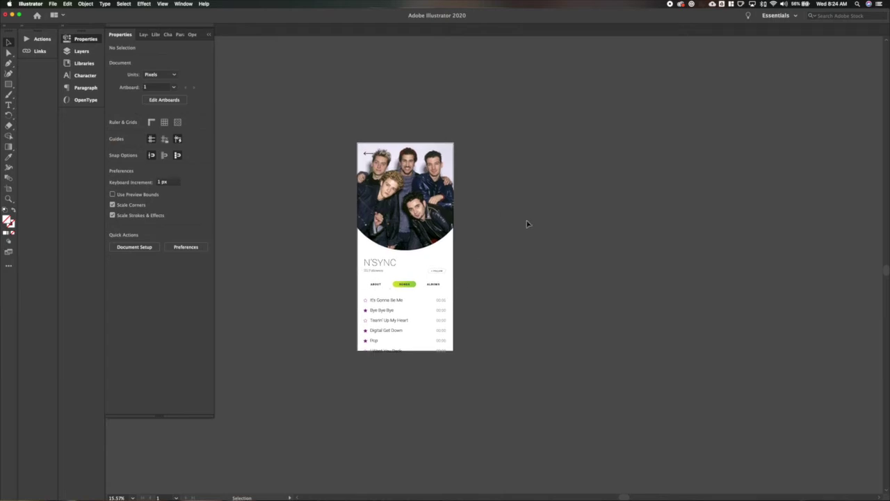
left_click(669, 5)
left_click(442, 239)
key("shift+o")
left_click_drag(400, 263, 540, 264)
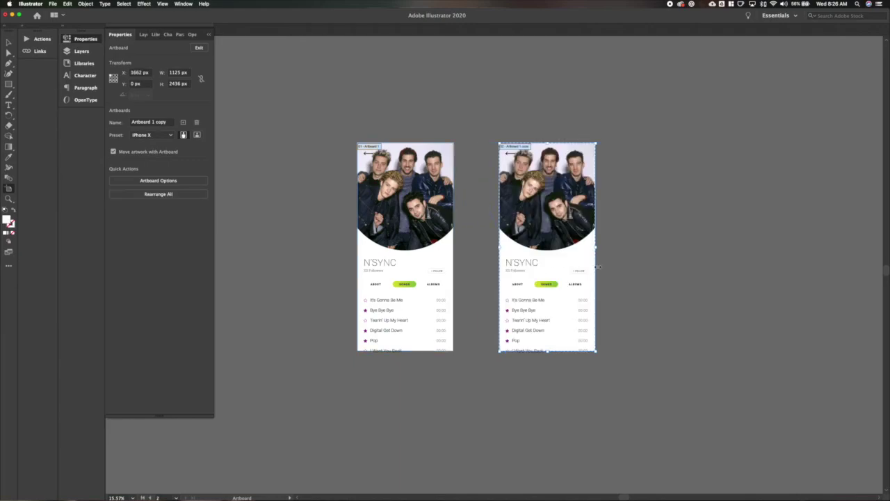
Step: Fill the background rectangle of the artboard copy with the dark grey swatch R=51 G=51 B=51
key("v")
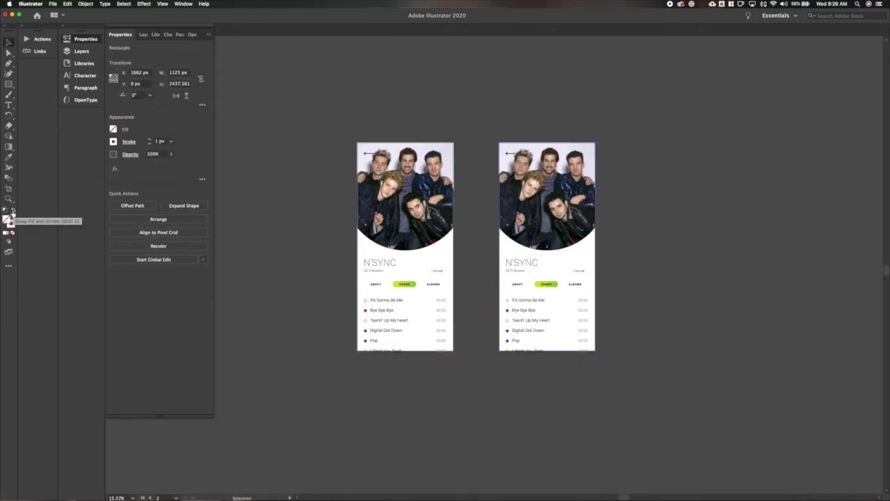
double_click(8, 218)
left_click(509, 333)
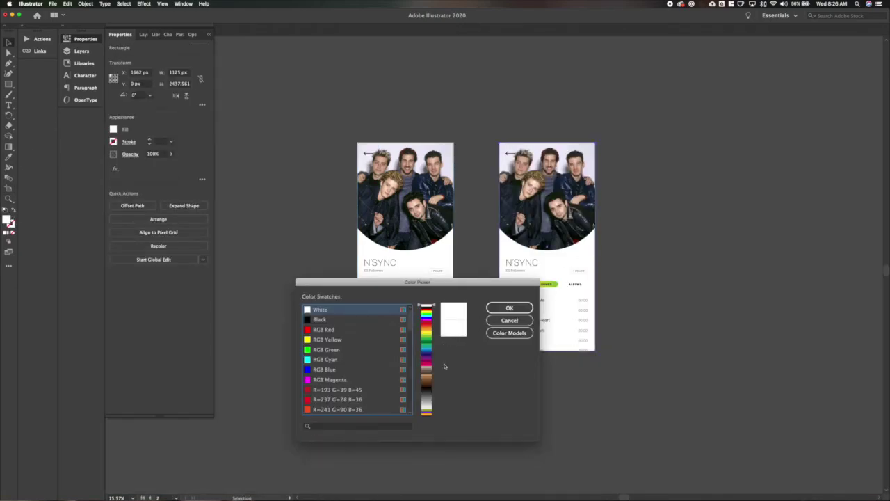
scroll(325, 360, "down", 10)
left_click(332, 361)
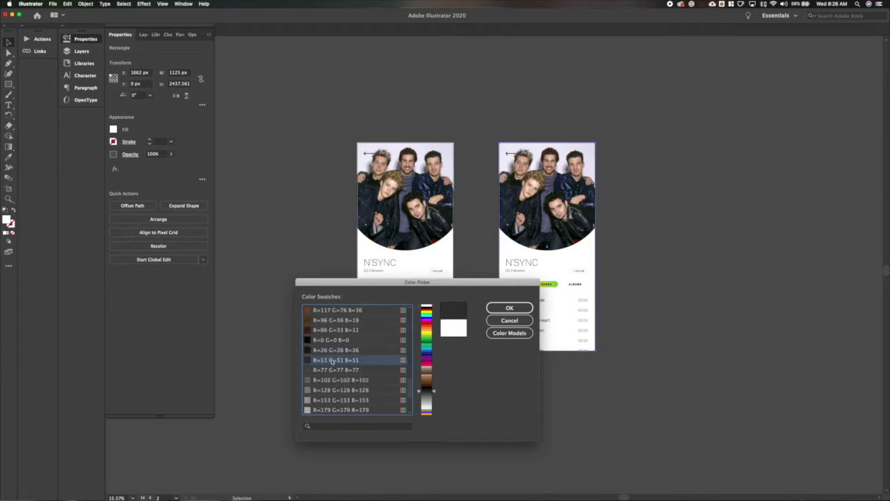
key("Return")
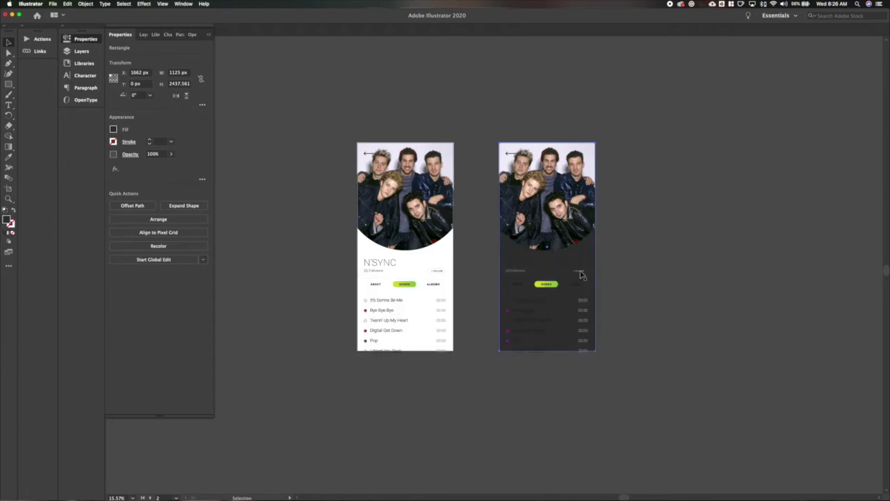
Step: Recolour the N'SYNC heading, the ABOUT and ALBUMS labels and all six song titles on the dark artboard white
scroll(582, 276, "up", 3)
left_click(435, 263)
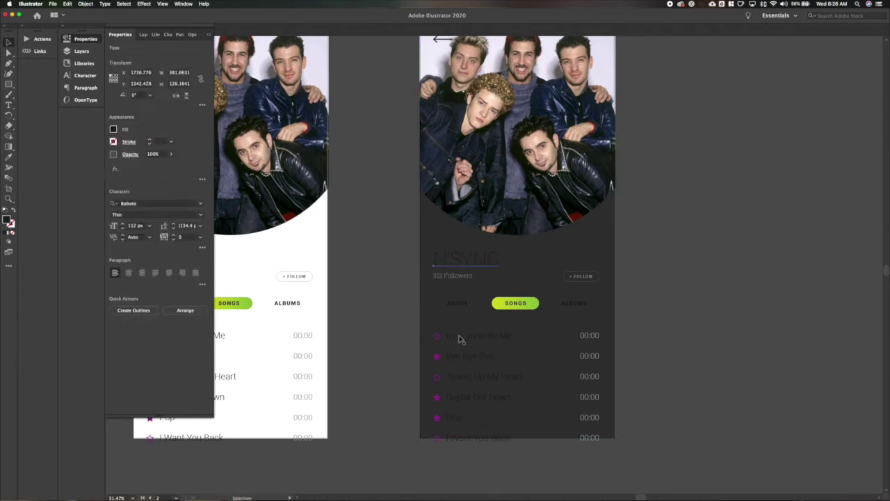
left_click(460, 304, "shift+super")
left_click(574, 306, "shift+super")
left_click(476, 339, "shift+super")
left_click(464, 359, "shift+super")
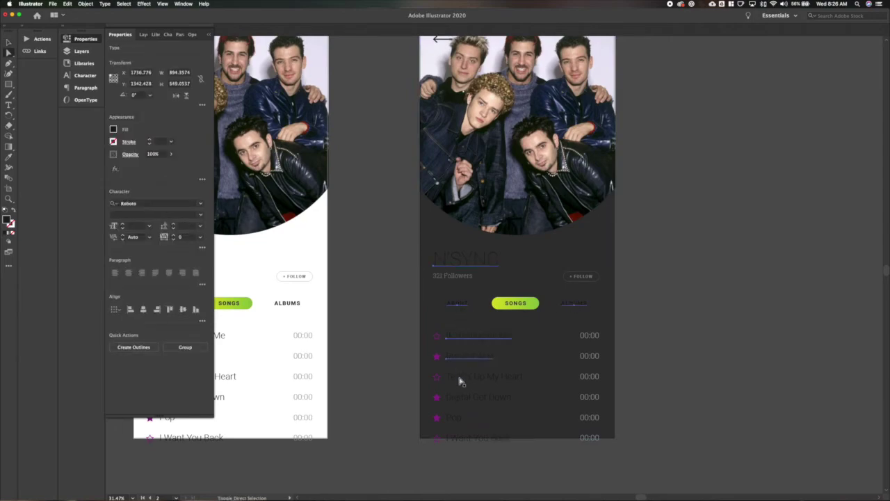
left_click(459, 381, "shift")
left_click(456, 399, "shift")
left_click(455, 418, "shift")
left_click(457, 428, "shift")
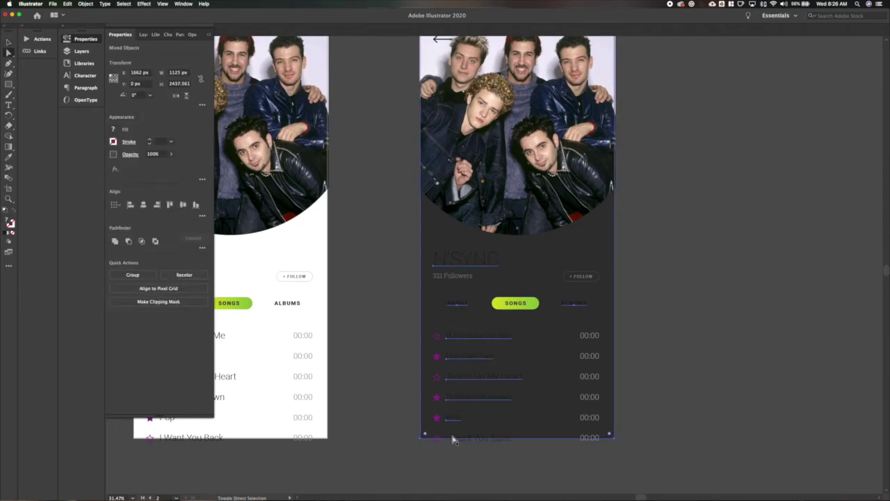
left_click(522, 423, "shift")
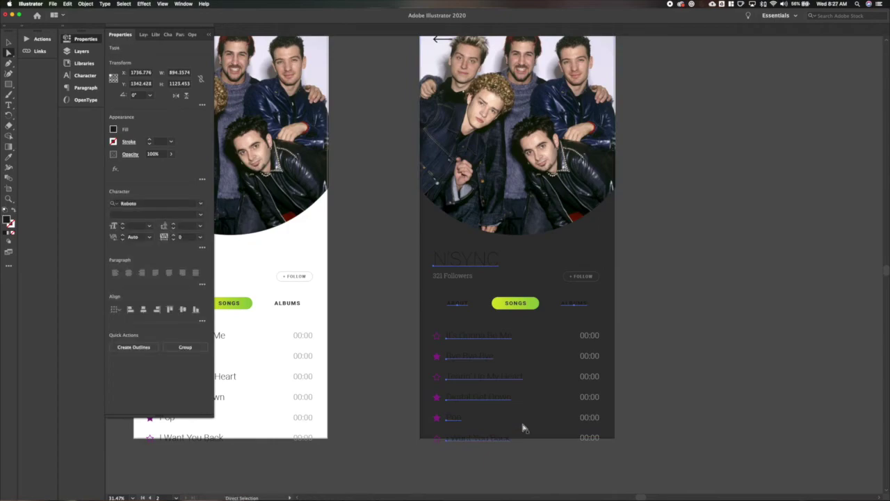
left_click(118, 132)
left_click(25, 161)
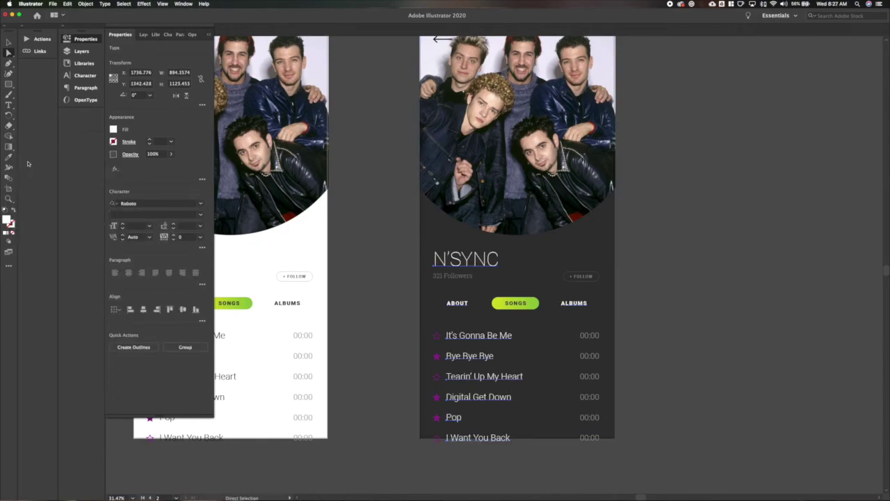
key("super+shift+a")
Step: Lighten the grey of the FOLLOW button's outline and label on the dark artboard
left_click(574, 276)
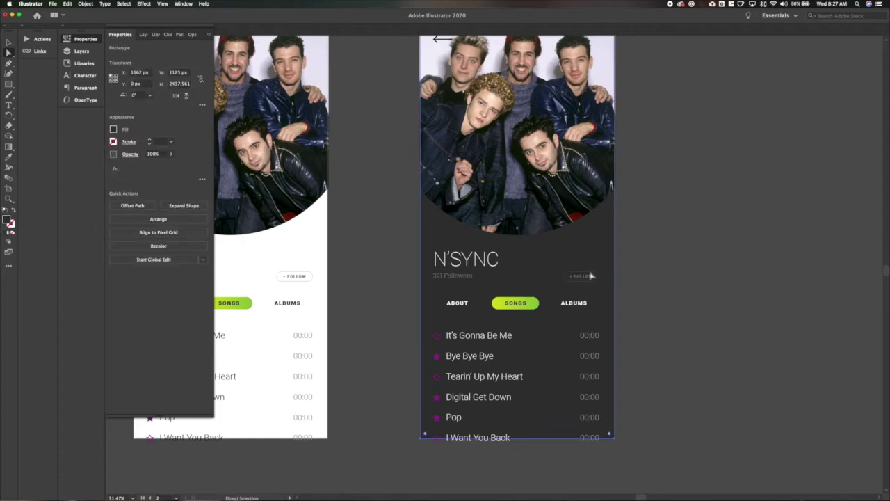
left_click(591, 276)
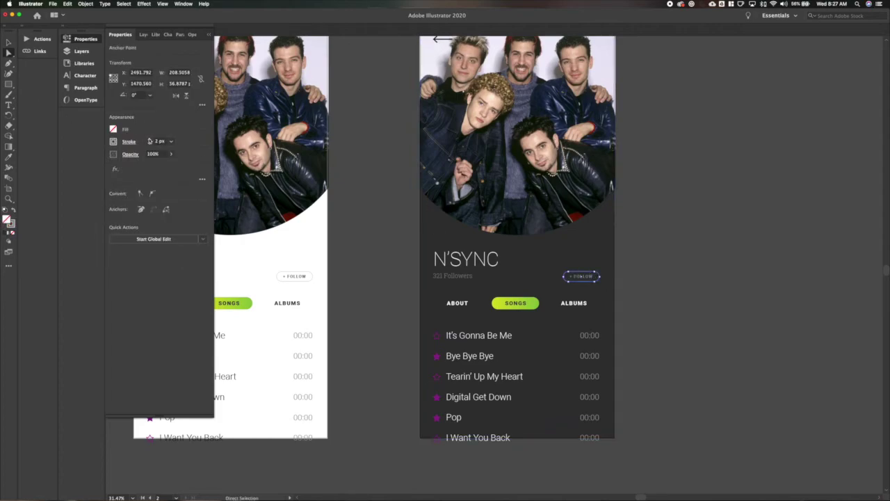
left_click(112, 141)
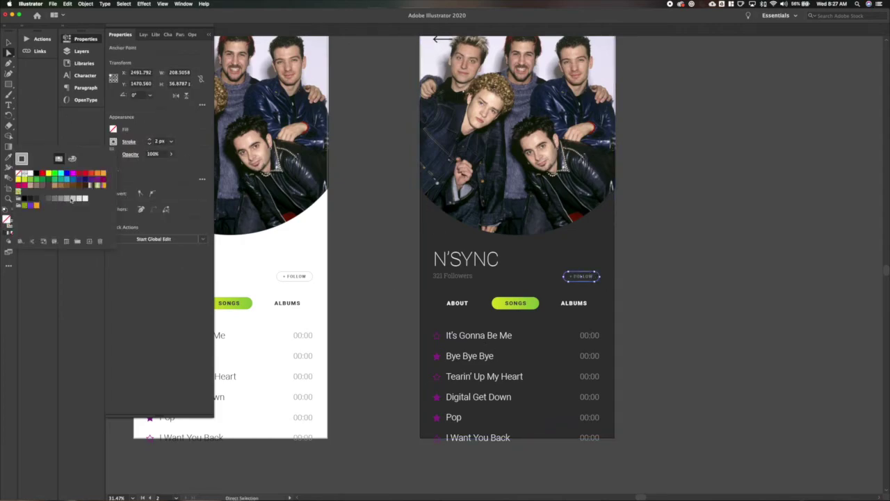
left_click(582, 277)
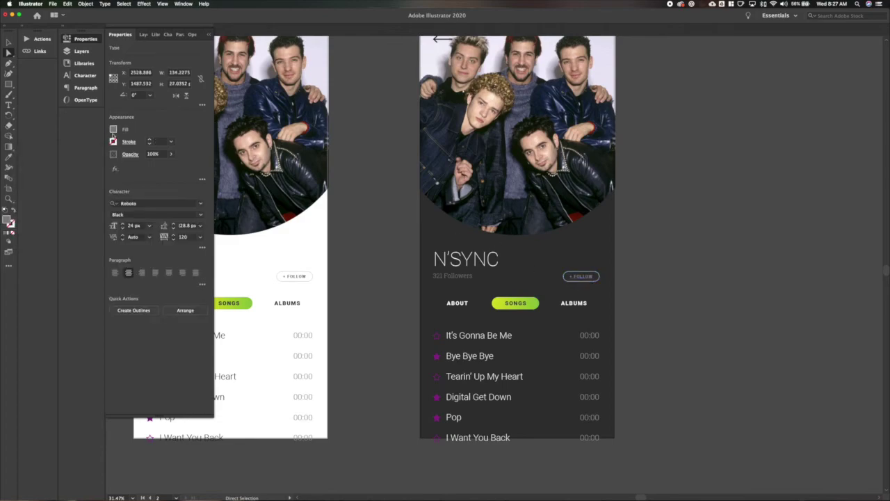
left_click(644, 309)
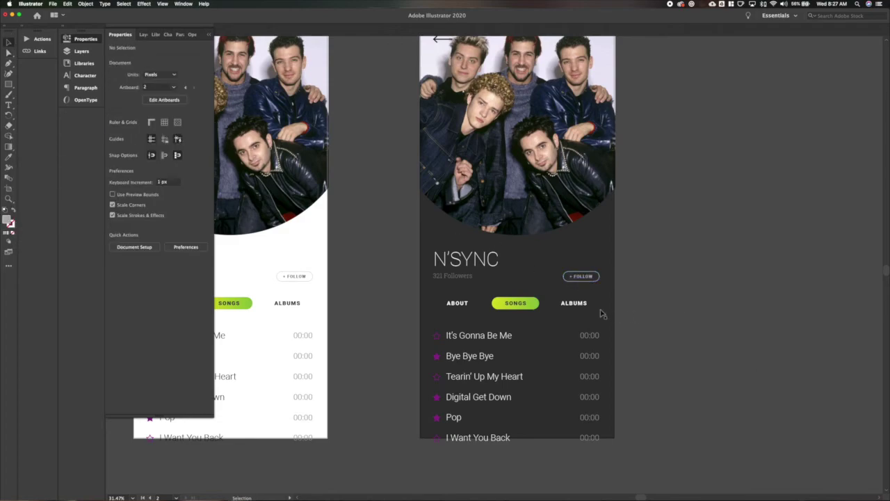
Step: Set the follower count on the dark artboard to Roboto Slab Regular and give it a lighter grey fill
left_click(452, 276)
left_click(201, 214)
left_click(178, 235)
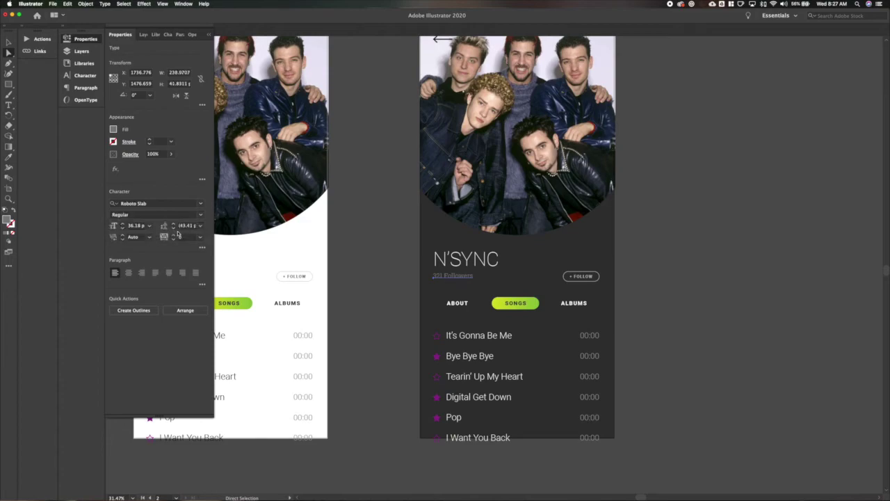
left_click(375, 303)
left_click(467, 277)
left_click(112, 133)
left_click(70, 186)
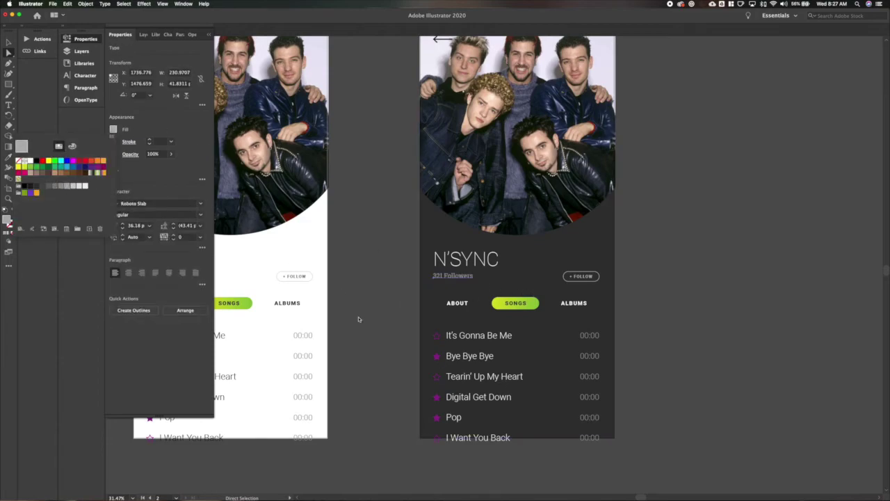
left_click(635, 352)
Step: Apply a linear gradient to the dark artboard's background rectangle and set its first colour stop to black
key("super+0")
scroll(641, 344, "right", 3)
left_click(533, 269)
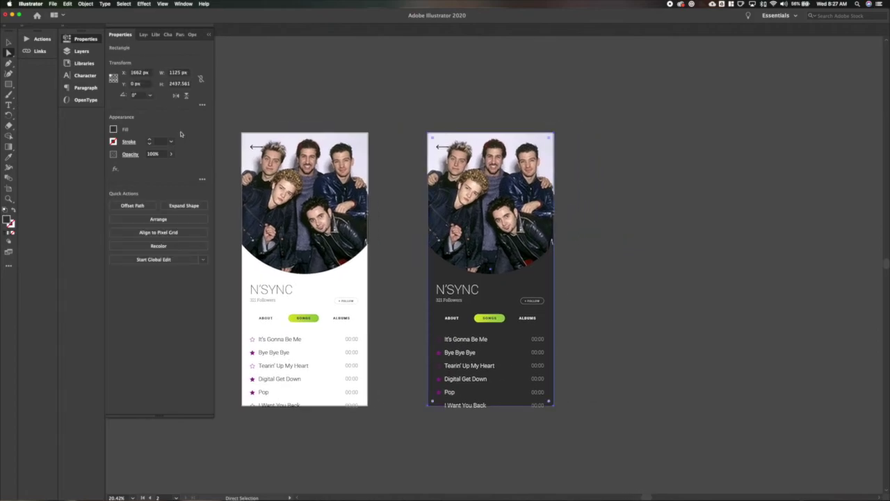
left_click(10, 146)
left_click(136, 204)
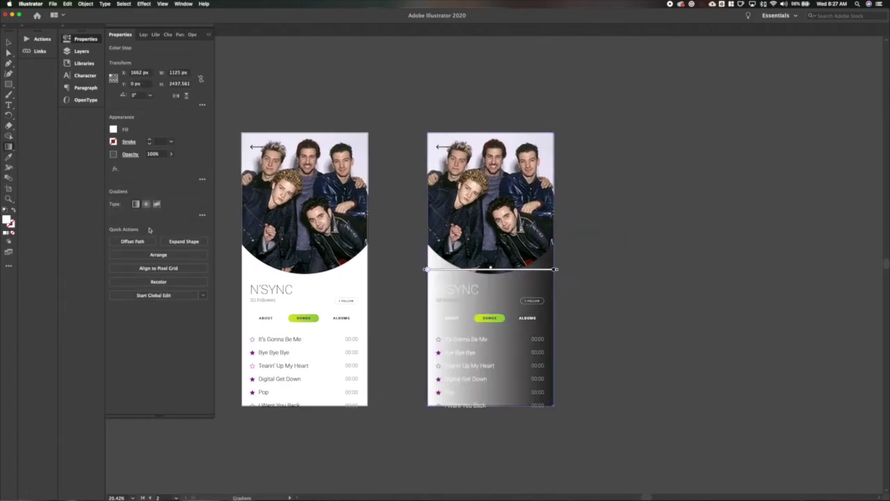
double_click(427, 270)
left_click(334, 297)
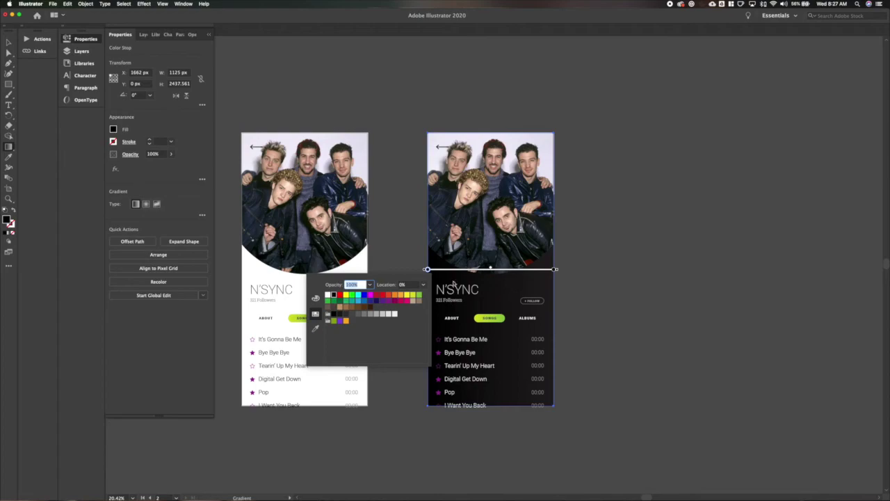
key("Escape")
Step: Angle the background gradient diagonally upwards to the right and set its end stop to R=77 G=77 B=77
key("a")
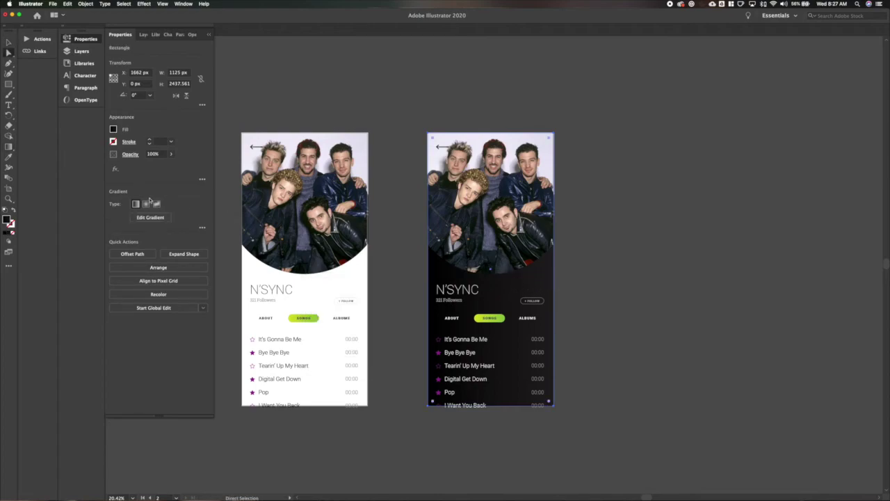
left_click(150, 217)
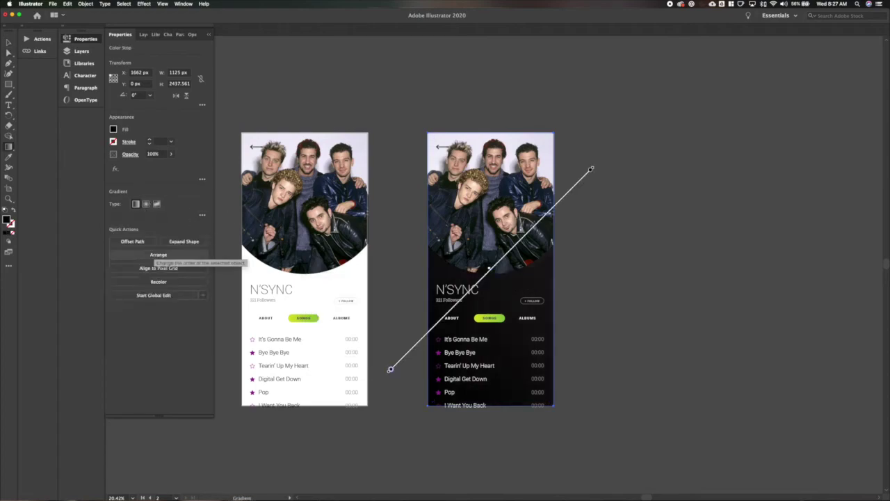
double_click(391, 369)
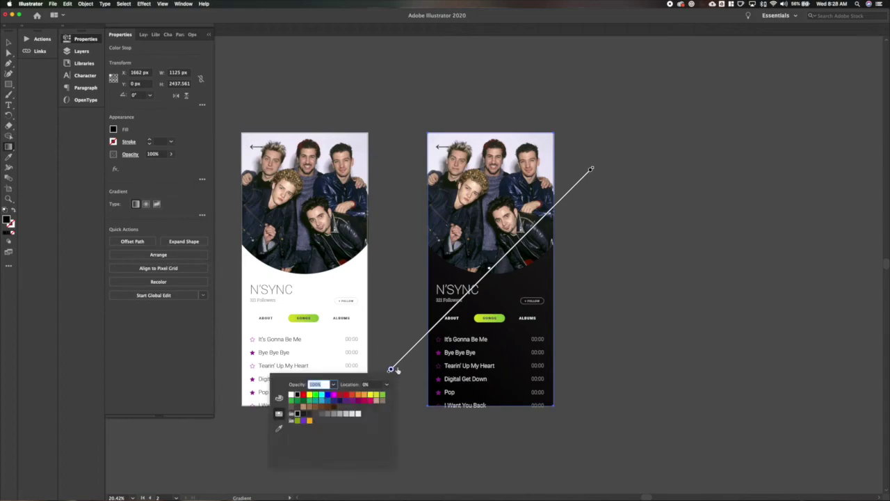
double_click(590, 171)
left_click(515, 215)
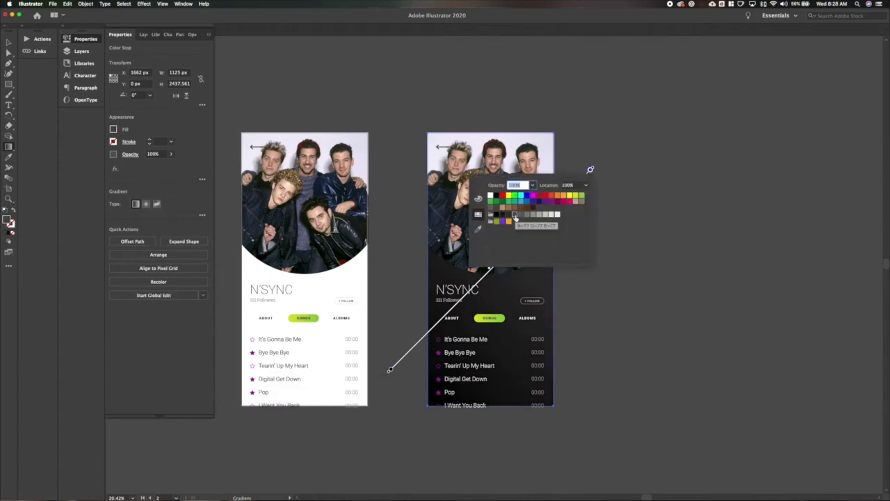
key("Escape")
key("v")
left_click(410, 266)
scroll(411, 266, "down", 2)
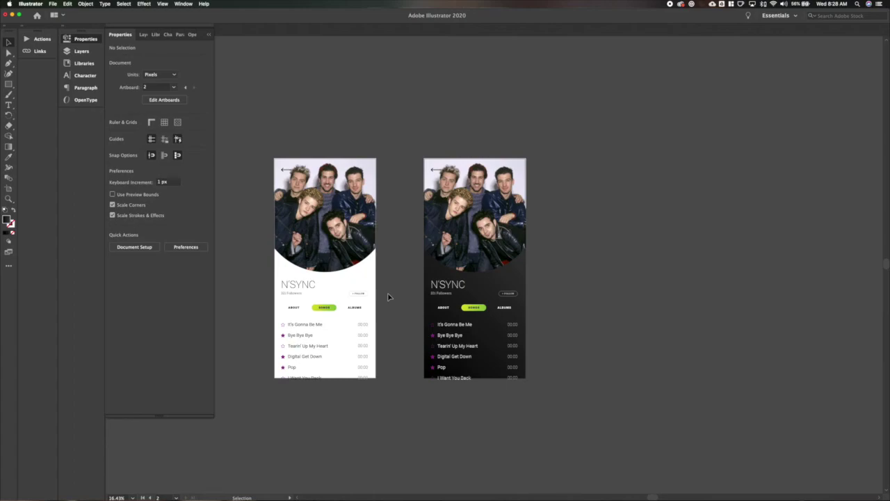
Step: Change the stroke of all six song stars on the dark artboard to cyan
scroll(417, 340, "up", 5)
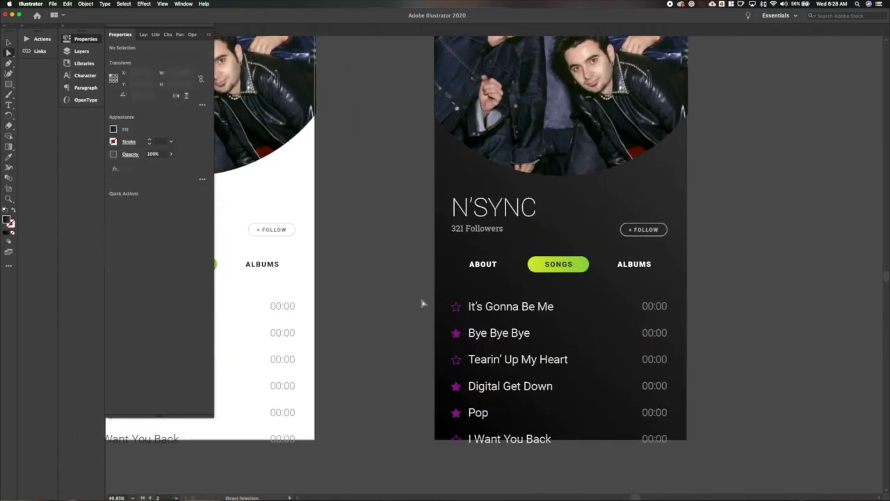
key("a")
left_click_drag(421, 304, 465, 473)
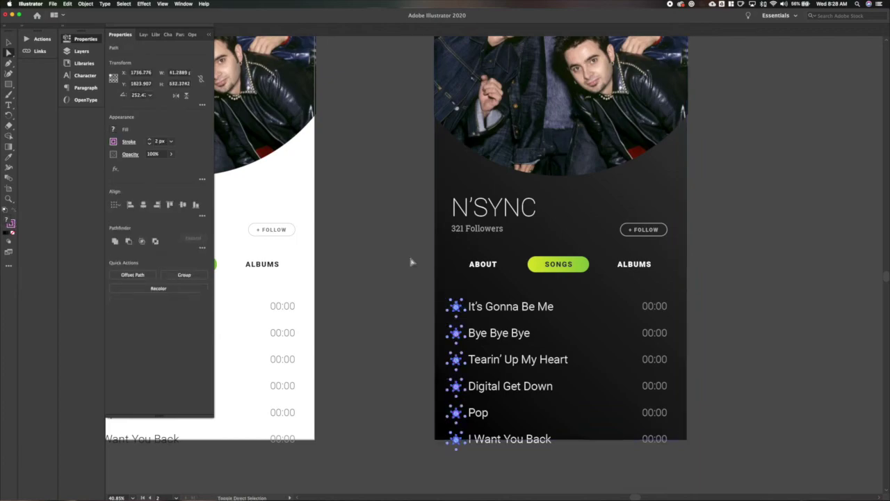
left_click(113, 142)
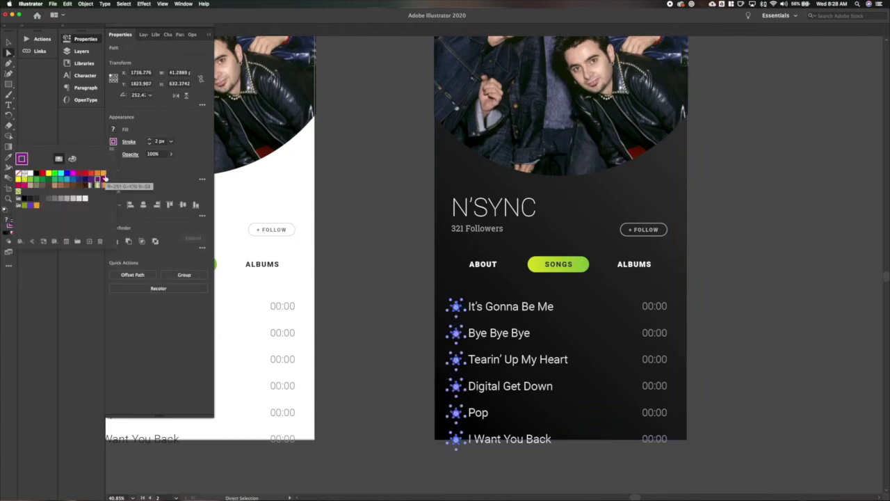
left_click(61, 172)
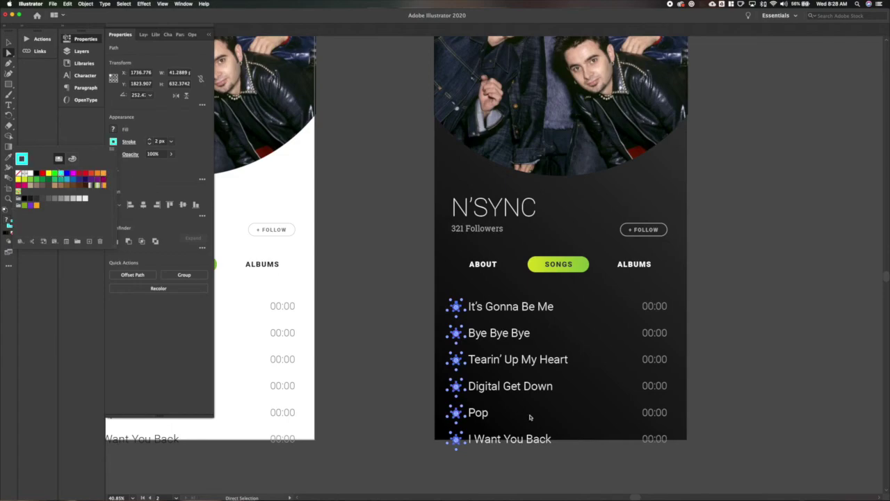
left_click(441, 330)
Step: Fill the favourite stars beside Bye Bye Bye, Digital Get Down and Pop on the dark artboard with cyan
left_click(456, 333)
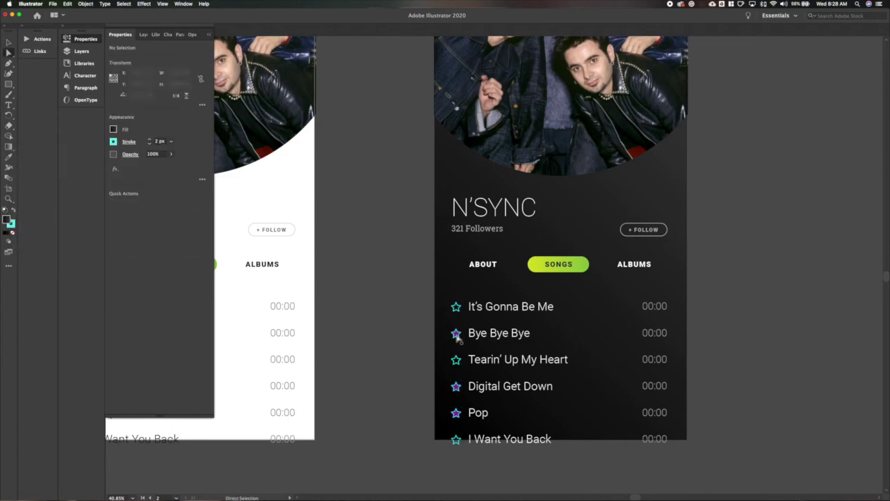
left_click(456, 386, "shift")
left_click(456, 410, "shift")
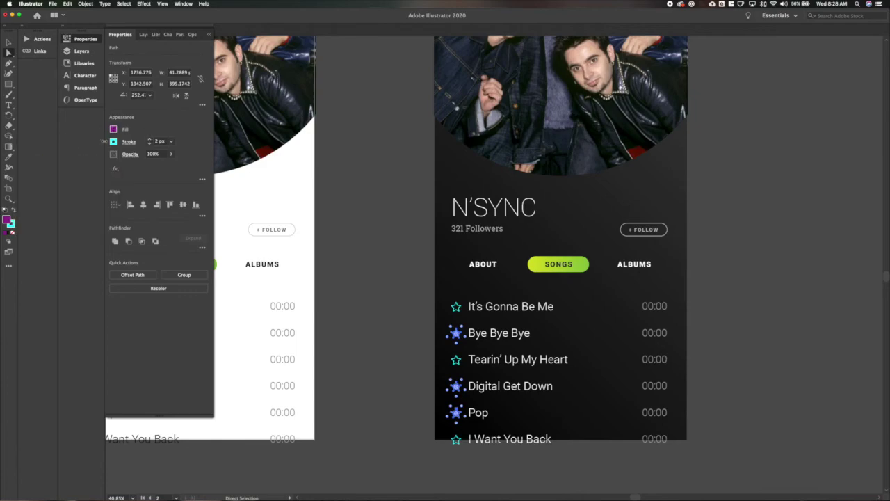
left_click(114, 129)
left_click(58, 163)
left_click(385, 320)
scroll(375, 332, "down", 4)
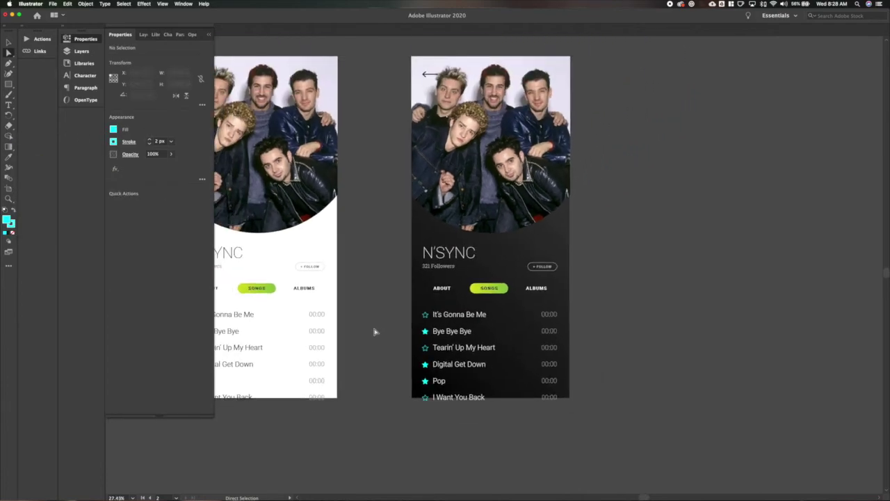
scroll(375, 331, "down", 3)
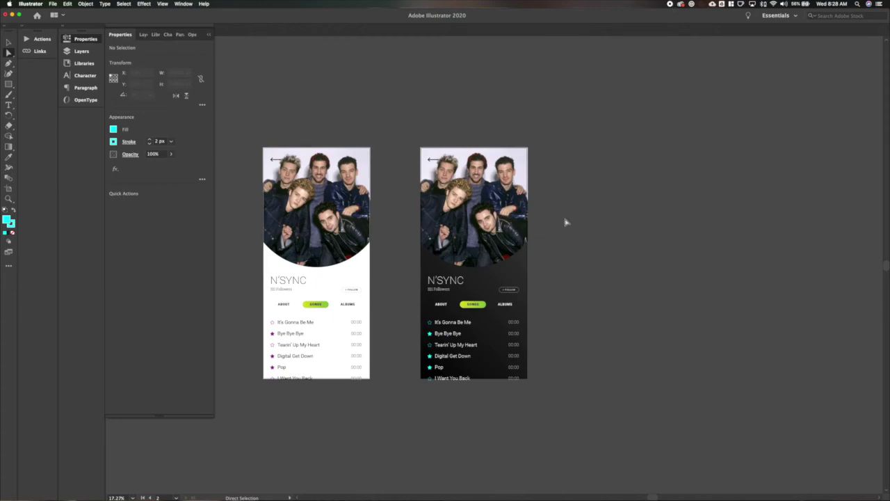
scroll(398, 143, "left", 3)
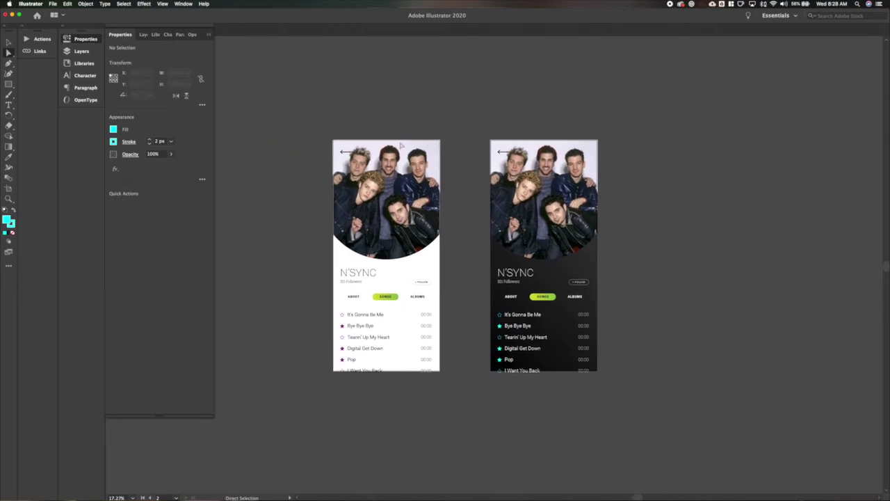
Step: Move the two phone artboards to a clear area of the canvas, with the light one below the dark one
key("shift+o")
scroll(467, 213, "down", 5)
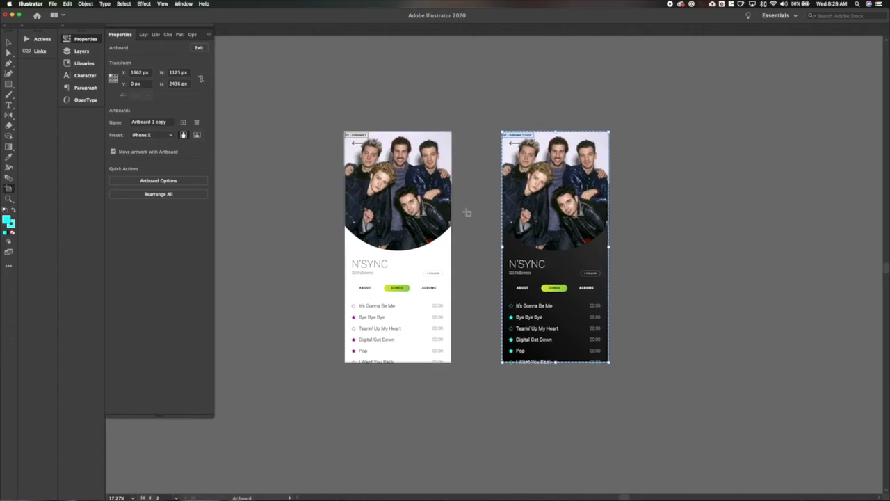
scroll(413, 173, "up", 4)
left_click_drag(514, 199, 660, 371)
left_click_drag(665, 420, 815, 242)
left_click(402, 132)
left_click_drag(402, 132, 850, 391)
Step: Draw a new artboard in the empty canvas area and set its size to 1600 × 1200 px
left_click_drag(292, 109, 555, 302)
left_click(178, 73)
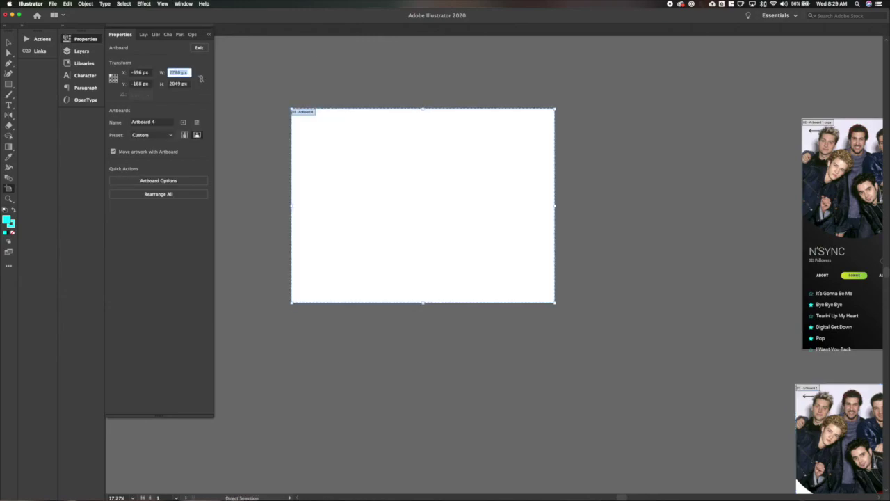
type("1600")
key("Tab")
type("1200")
key("Tab")
Step: Position the new artboard at X 0 px, Y 0 px with a width of 1600 px and finish editing artboards
left_click(148, 72)
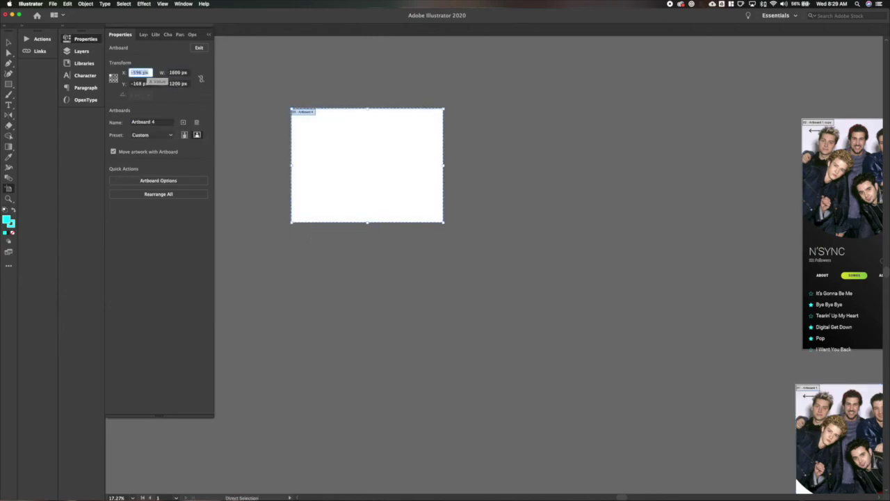
type("0")
key("Tab")
type("0")
key("Tab")
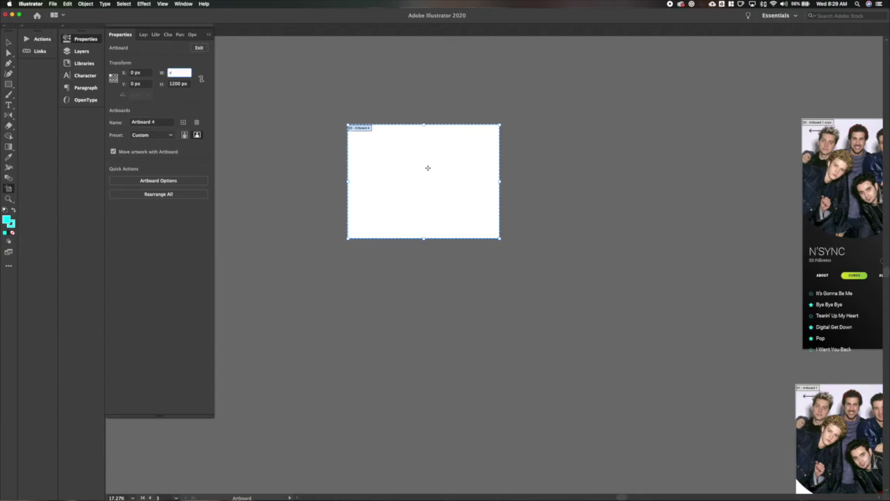
type("1600")
key("Return")
key("v")
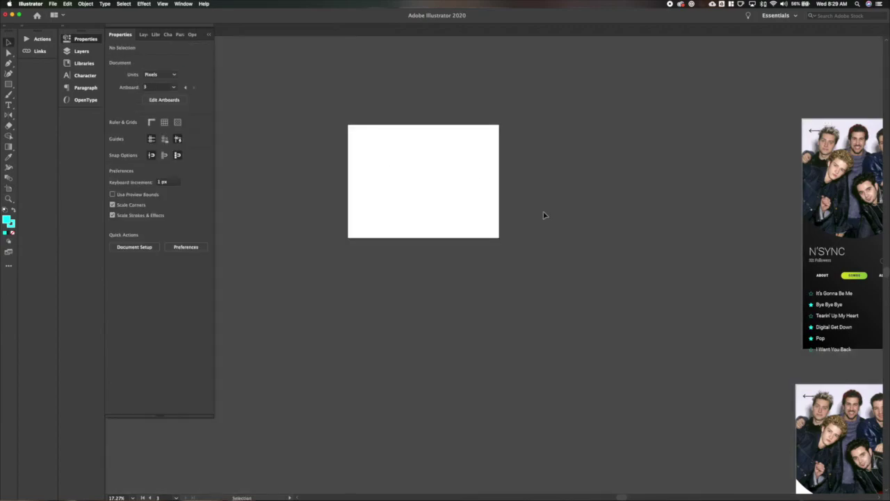
Step: Duplicate the dark screen's background rectangle in place, in front of all its artwork
scroll(672, 199, "down", 4)
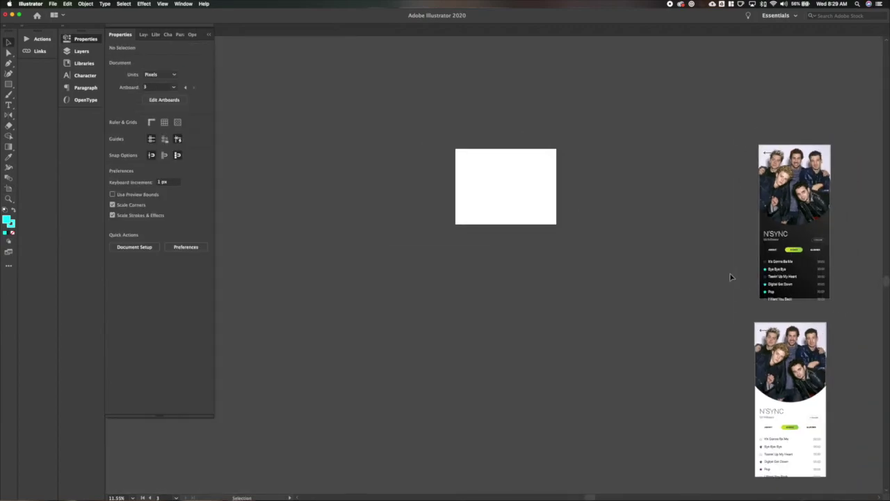
scroll(730, 277, "right", 5)
left_click(558, 150)
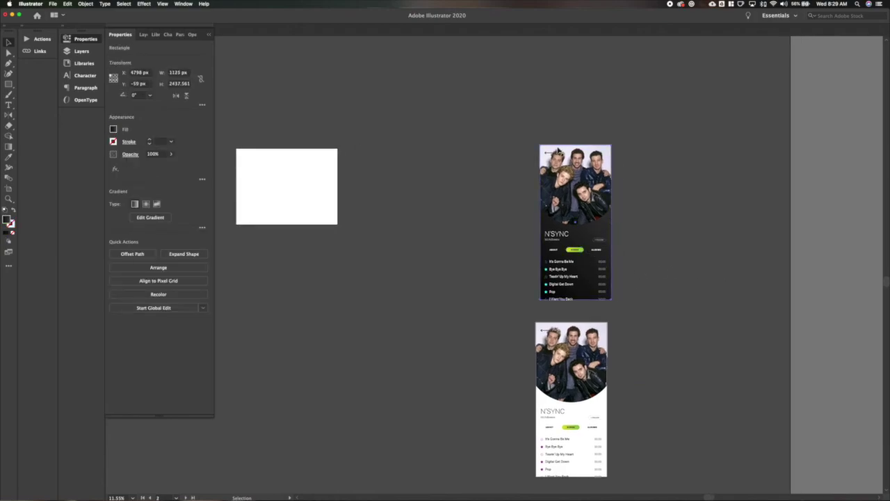
key("a")
key("alt+shift+super+v")
left_click(320, 223)
left_click(298, 224)
left_click(566, 402, "shift")
key("Delete")
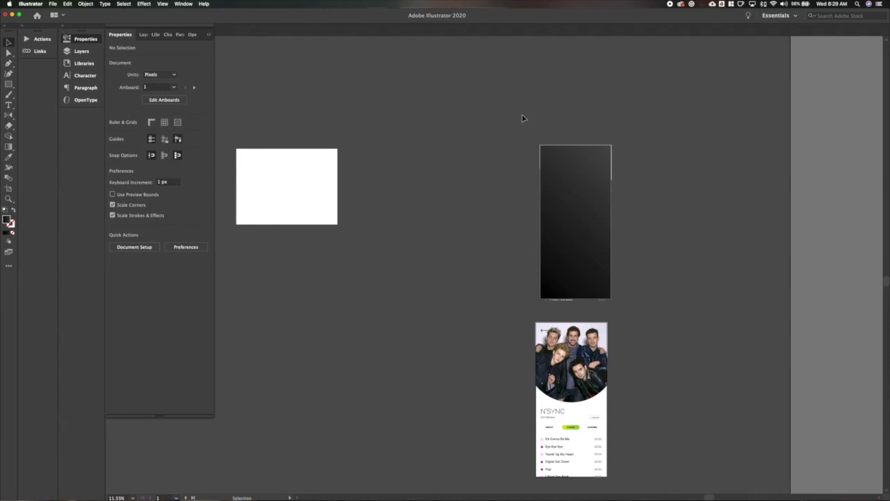
Step: Mask all of the dark screen's artwork with the front rectangle copy as a clipping mask
left_click_drag(522, 115, 624, 317)
key("super+g")
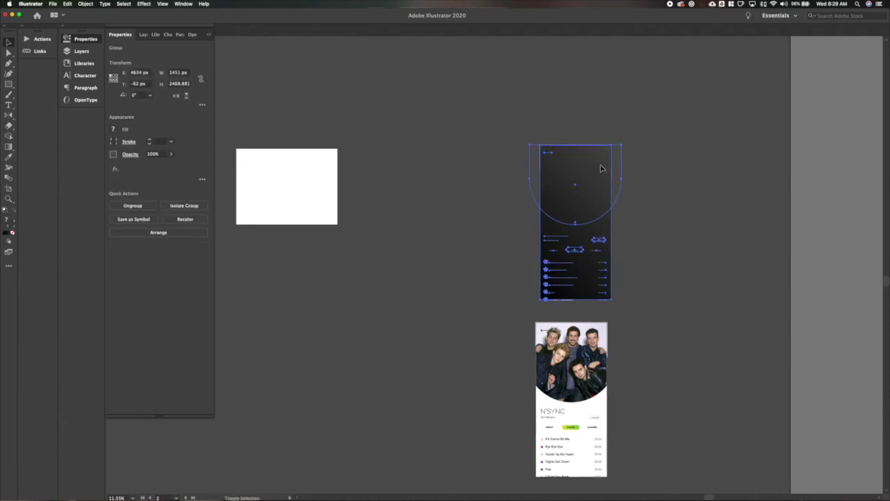
right_click(601, 168)
left_click(615, 228)
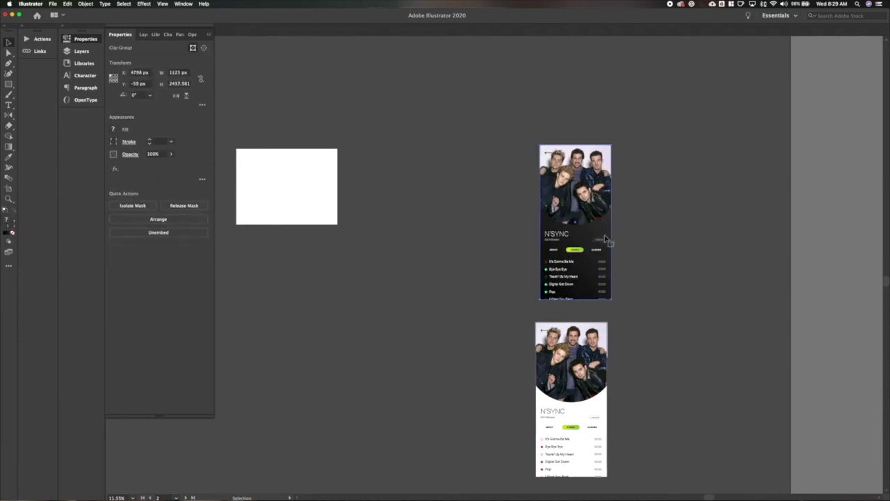
Step: Clip all of the light screen's artwork to a front copy of its white background rectangle
key("a")
left_click(597, 408)
left_click_drag(517, 318, 631, 493)
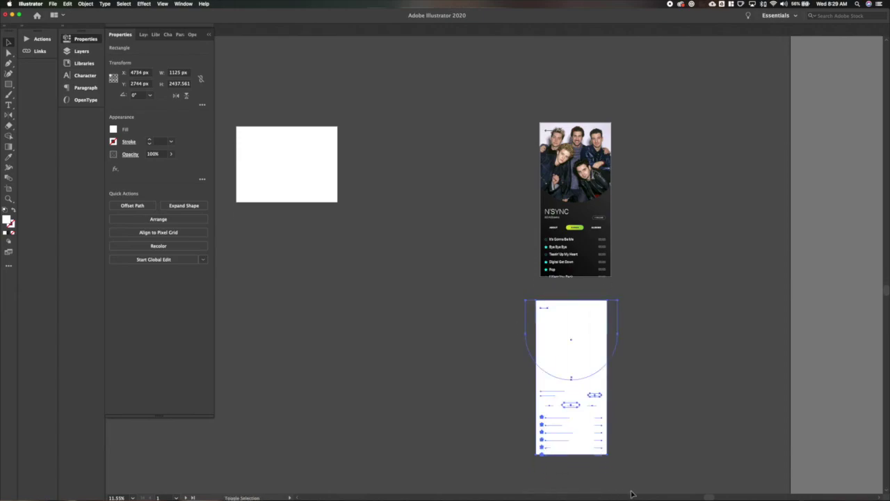
left_click(601, 443, "shift")
right_click(564, 363)
left_click(575, 424)
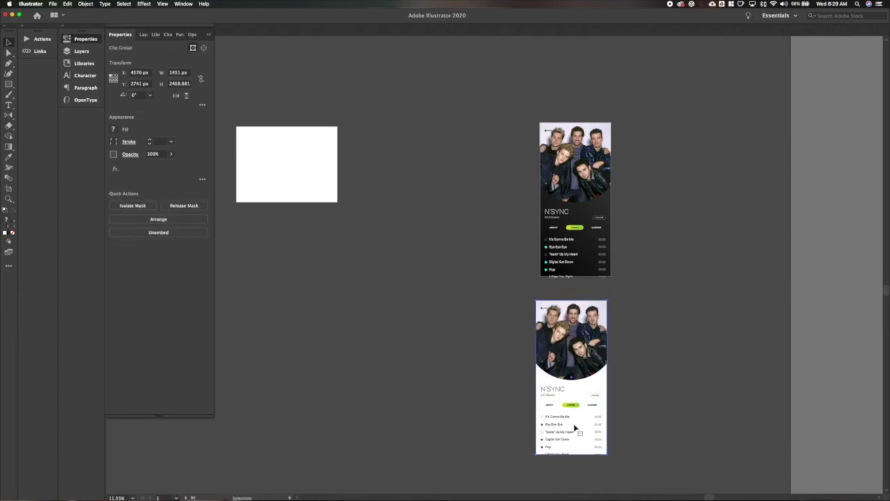
Step: Move the two clipped screens side by side near the new artboard and delete the two old phone artboards
left_click_drag(585, 347, 462, 142)
left_click_drag(572, 195, 525, 168)
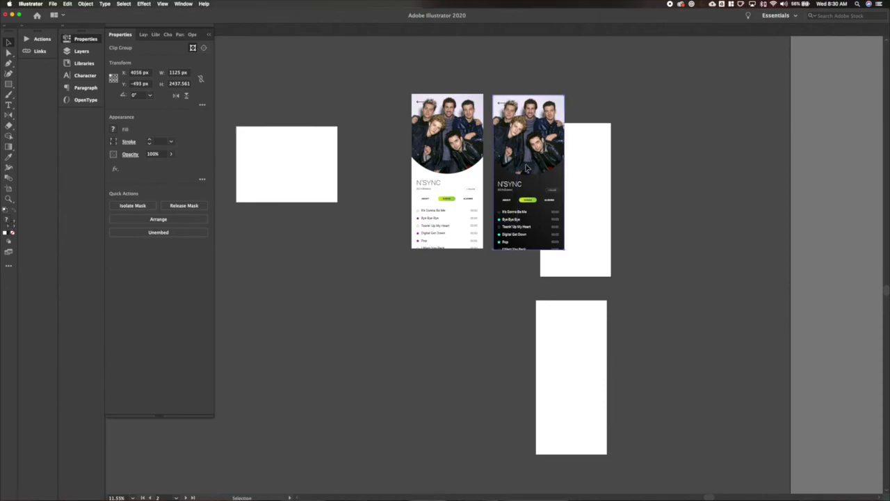
key("shift+o")
key("Delete")
key("Delete")
key("v")
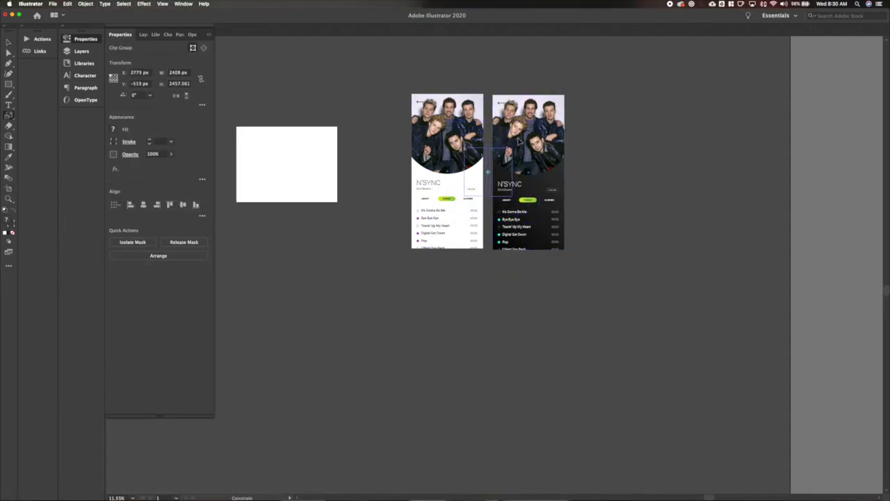
Step: Scale both screens down together to about 850 px overall width and place them on the 1600 × 1200 px artboard
left_click_drag(523, 137, 523, 137)
key("v")
left_click_drag(499, 164, 299, 154)
scroll(303, 153, "up", 5)
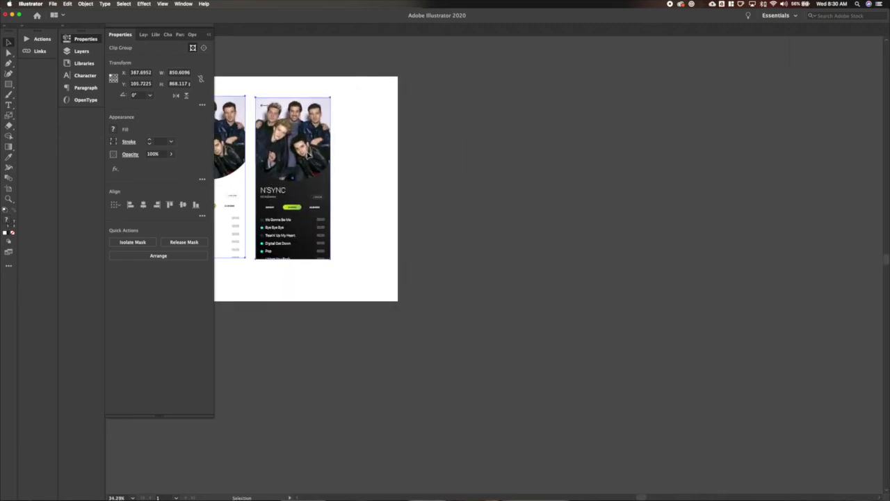
scroll(306, 149, "left", 4)
Step: Round the corners of both screens' clipping masks
key("a")
left_click_drag(313, 123, 319, 131)
key("v")
left_click(274, 145)
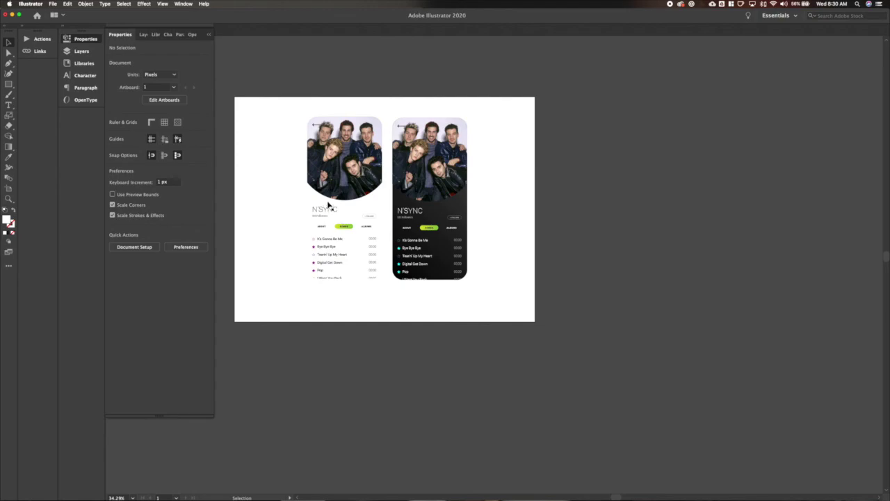
Step: Add a Drop Shadow effect to both screens with X and Y offsets of 0 px and a 40 px blur
key("super+a")
left_click(143, 4)
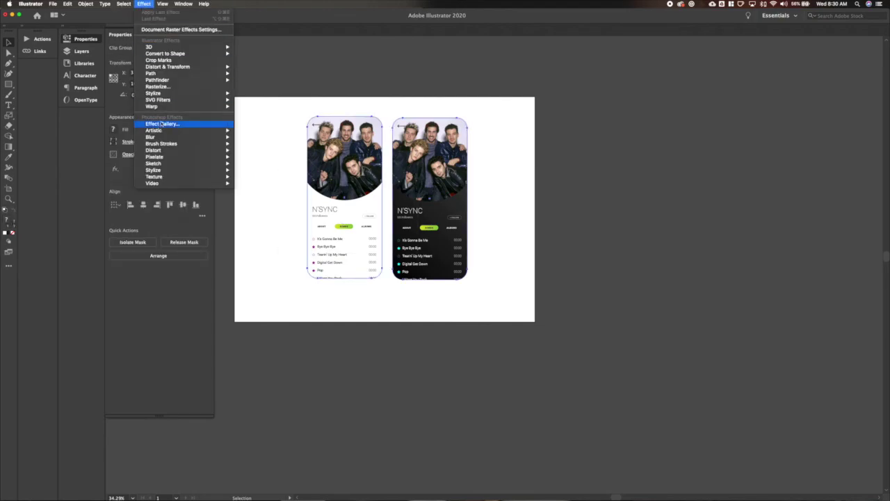
mouse_move(173, 91)
left_click(269, 93)
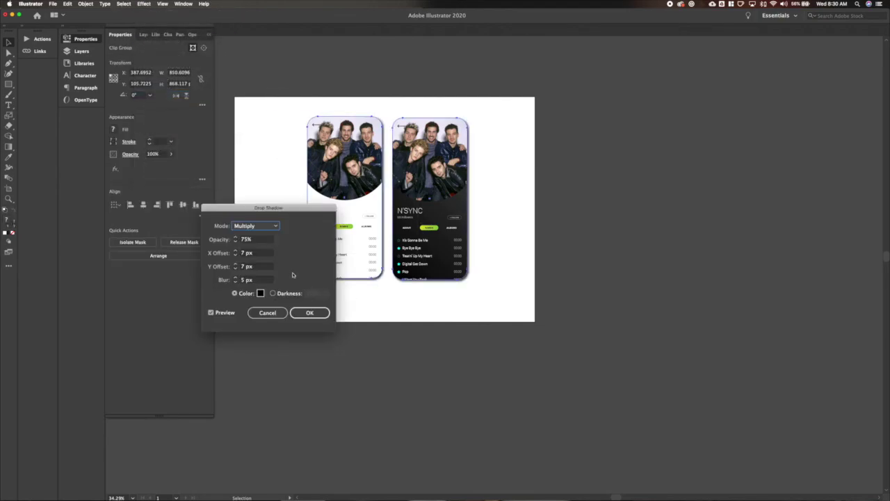
key("Tab")
key("Tab")
type("0")
key("Tab")
type("0")
key("Tab")
key("shift+Up")
key("shift+Up")
key("shift+Up")
key("shift+Up")
Step: Lower the opacity of the drop shadow to a faint level and apply it to both screens
left_click(263, 240)
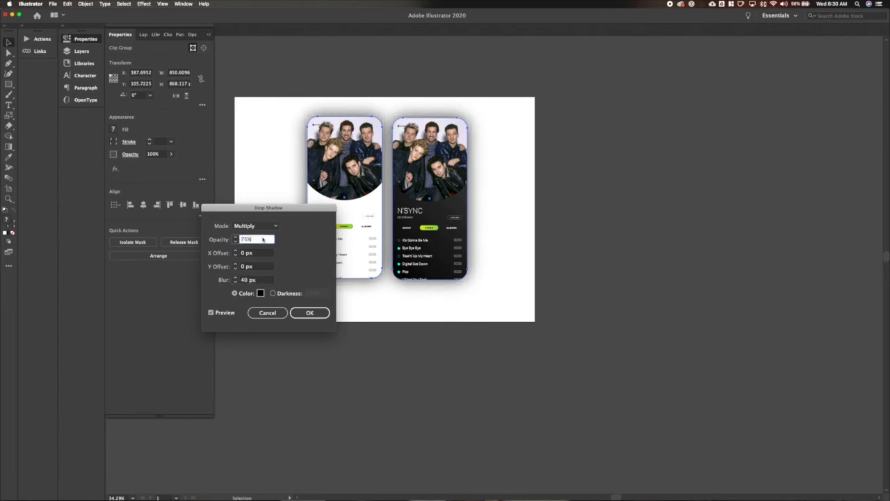
key("shift+Down")
key("shift+Down")
key("shift+Down")
key("shift+Down")
key("shift+Down")
key("shift+Down")
key("Return")
left_click(263, 239)
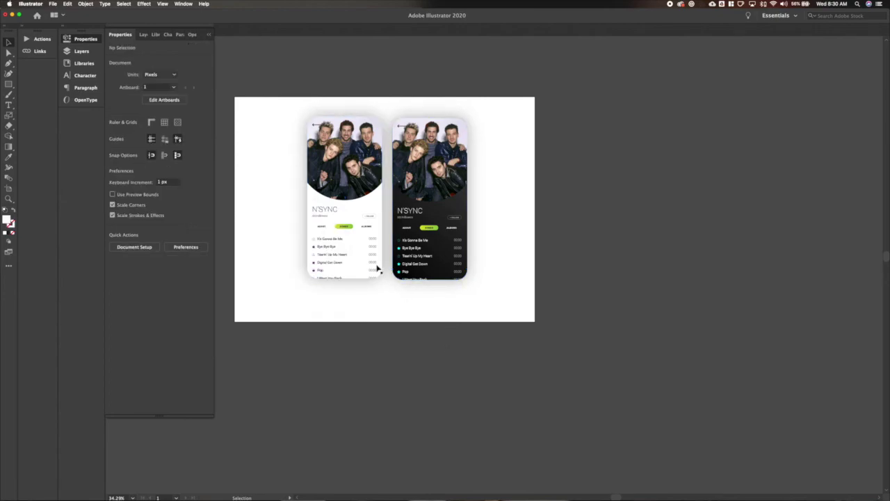
Step: Move the light screen into the artboard's left half and draw a full-height rectangle about 387 px wide over the dark screen
left_click_drag(377, 269, 341, 275)
key("m")
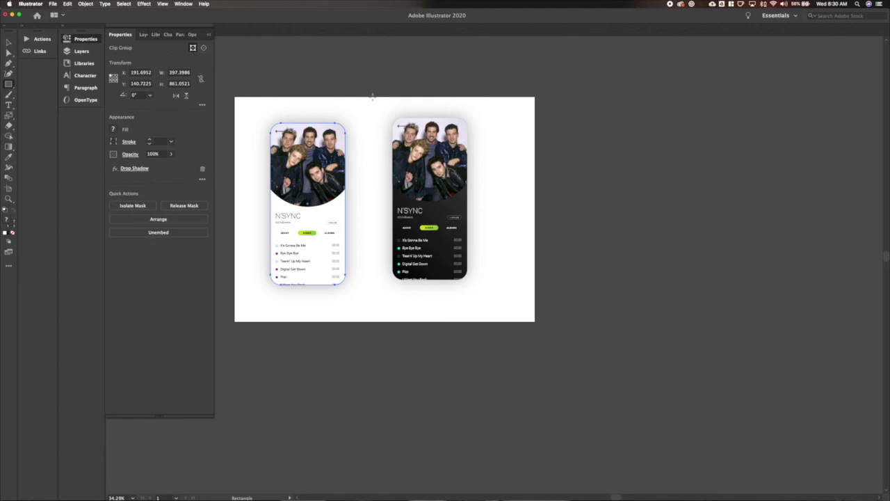
left_click_drag(372, 96, 446, 320)
Step: Set the new rectangle's size to 800 × 1200 px with unlinked proportions
left_click(175, 72)
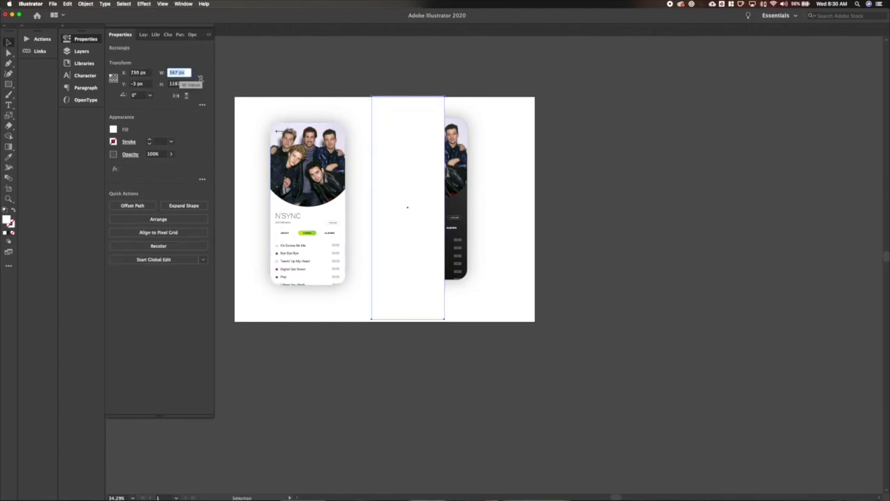
type("800")
key("Tab")
left_click(178, 73)
left_click(201, 81)
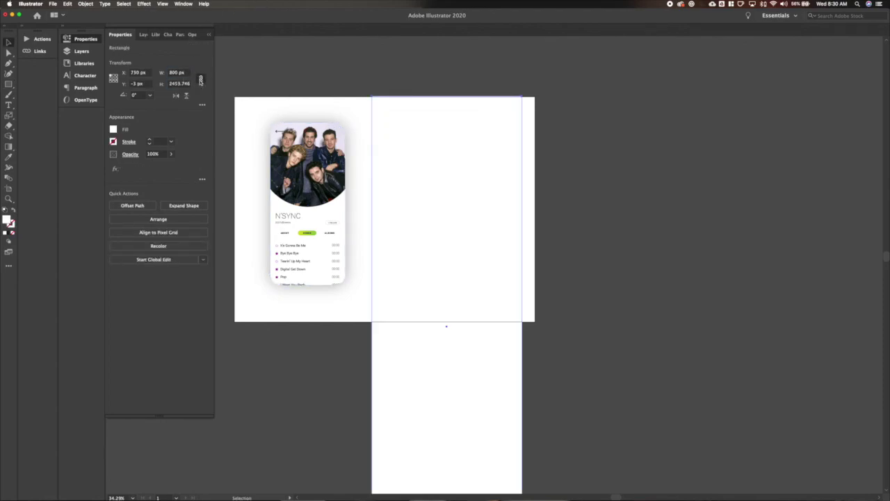
left_click(180, 84)
type("1200")
key("Return")
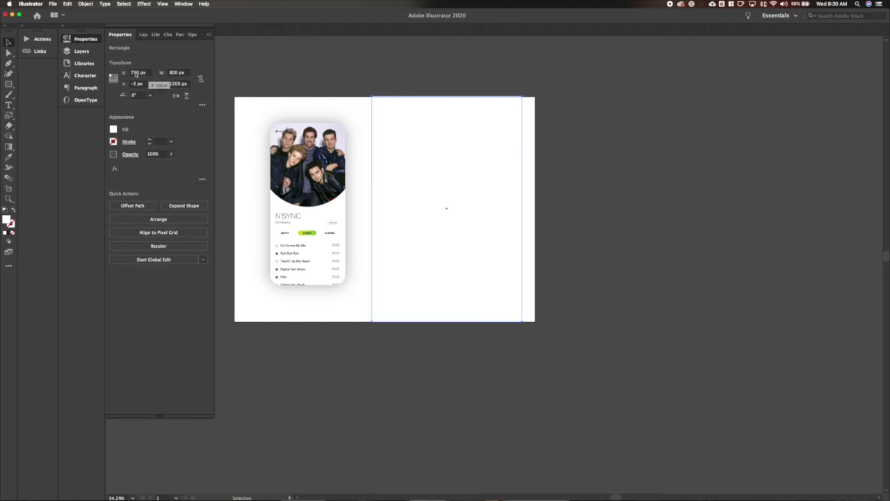
Step: Position the rectangle over the artboard's right half at X 800 px, Y 0 px
left_click(138, 73)
type("800")
key("Tab")
type("0")
key("Return")
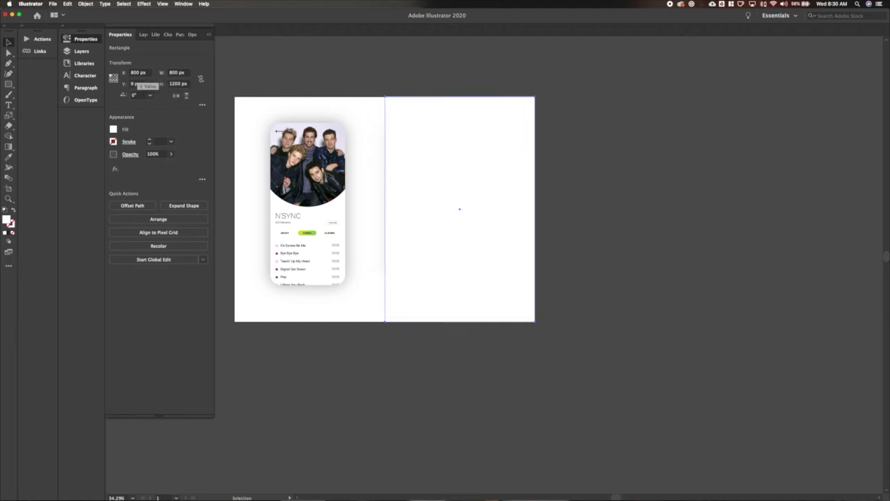
Step: Fill the right-half rectangle with dark grey and send it behind the dark screen
left_click(113, 130)
left_click(35, 187)
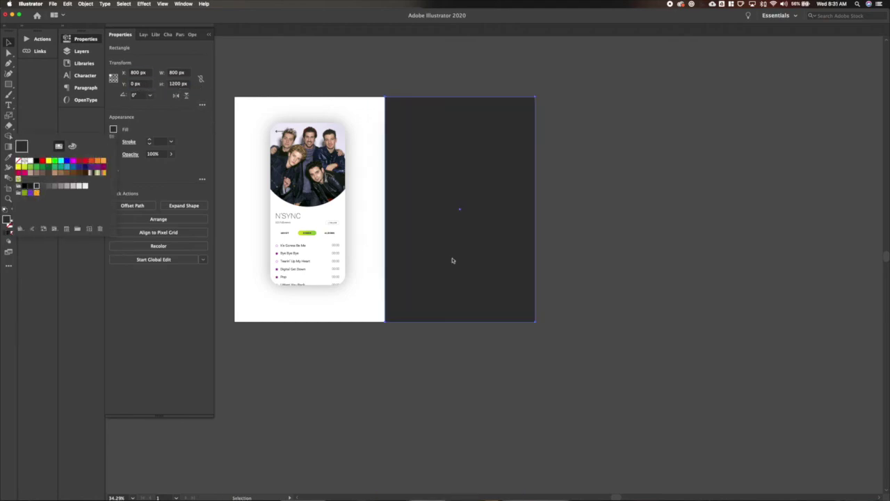
left_click(453, 260)
key("shift+super+[")
key("super+2")
Step: Centre the dark screen and the dark grey rectangle on each other and align them vertically with the light screen
left_click_drag(450, 167, 480, 166)
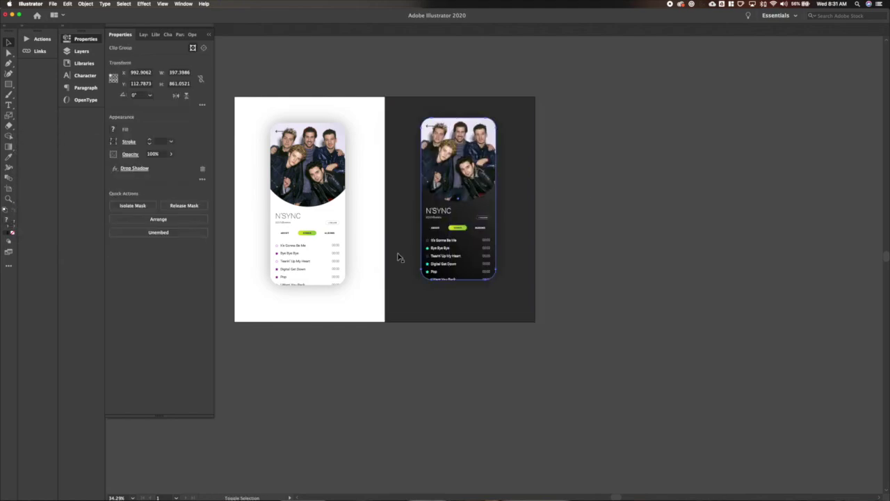
left_click(398, 256, "shift")
left_click(183, 204)
left_click(143, 204)
left_click(292, 209, "shift")
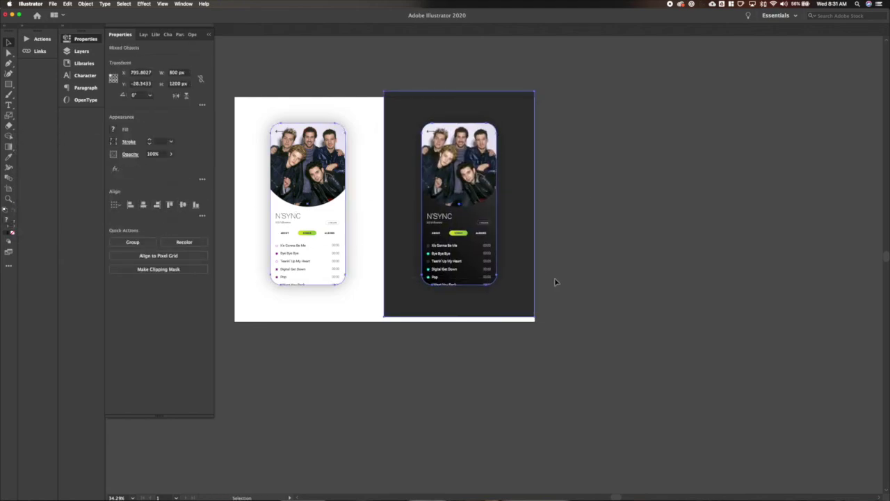
left_click_drag(556, 172, 419, 212)
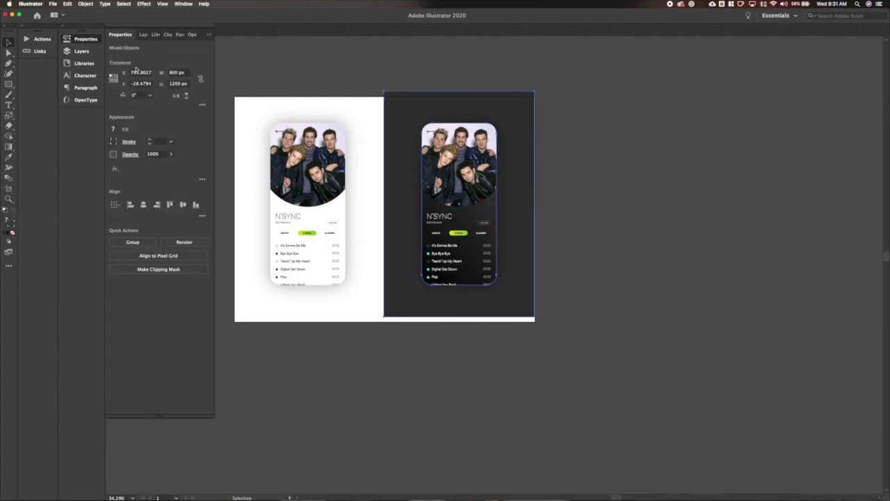
Step: Reposition the dark rectangle and its screen at X 800, Y 0, and align the light screen's bottom with the dark screen's
double_click(136, 73)
type("800")
key("Tab")
type("0")
key("Tab")
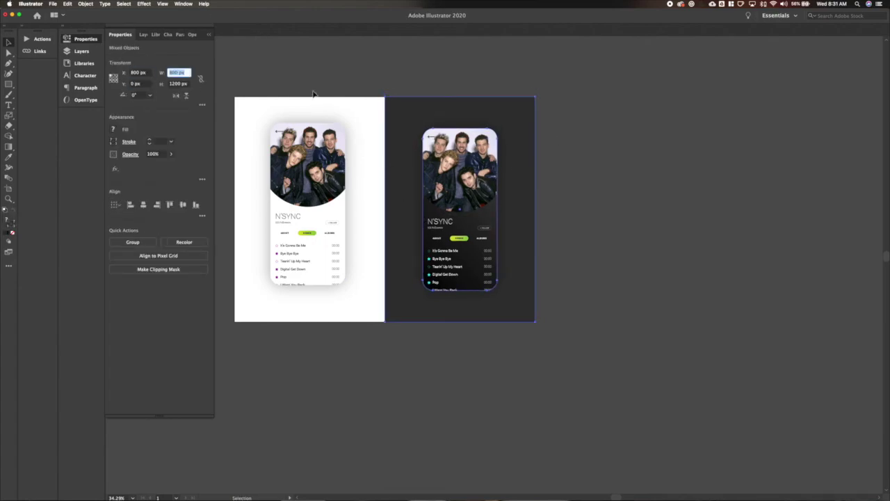
left_click(300, 175)
left_click(195, 206)
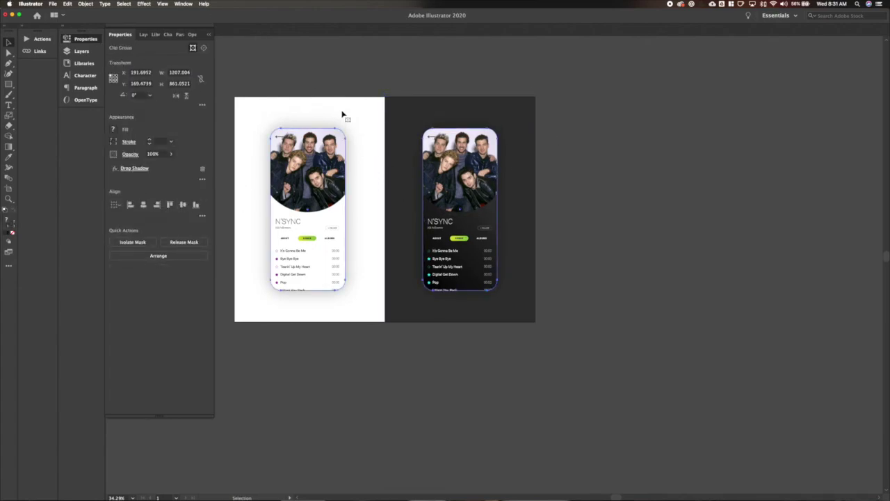
Step: Try nudging both phone screens slightly rightward together
key("Right")
key("Right")
key("Right")
key("Right")
key("Right")
key("Right")
key("Right")
key("Right")
key("Right")
key("Right")
key("Right")
key("Right")
key("Right")
key("Right")
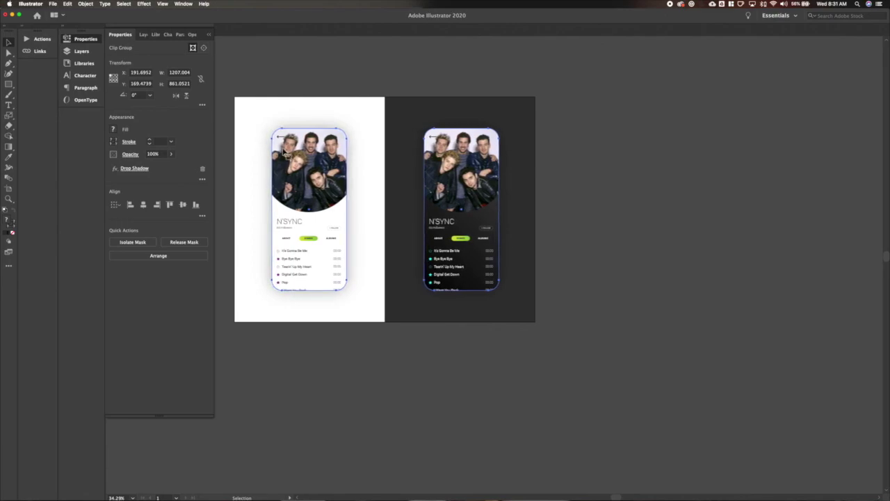
Step: Undo the nudges applied to both phone screens
key("super+z")
key("super+z")
key("super+z")
key("super+z")
key("super+z")
key("super+z")
key("super+z")
key("super+z")
key("super+z")
key("super+z")
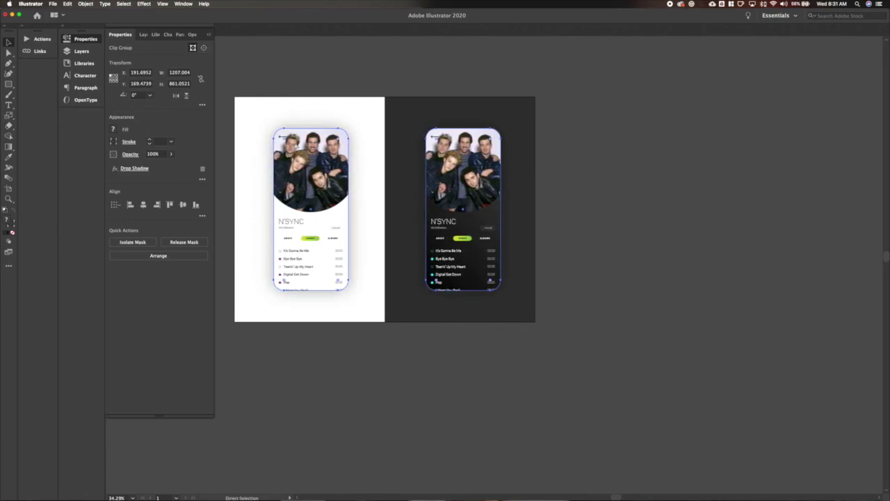
key("super+z")
key("super+z")
key("super+z")
key("super+z")
key("super+z")
key("super+z")
key("super+z")
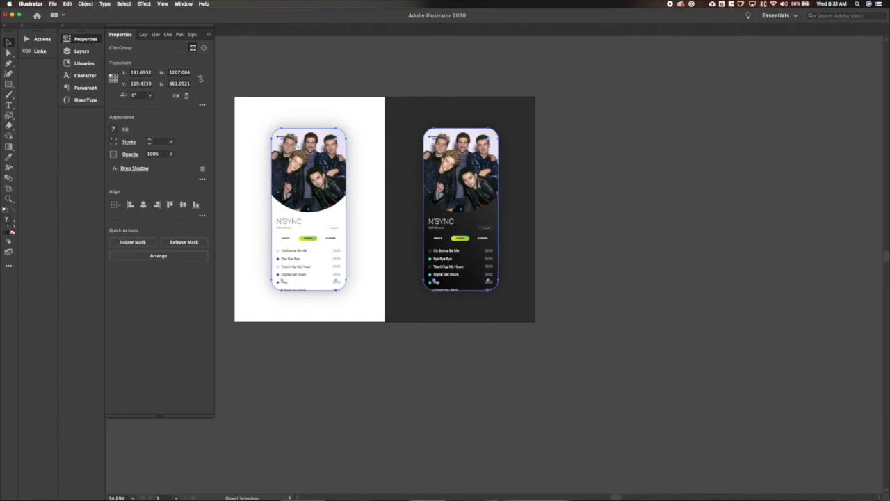
key("super+z")
key("super+z")
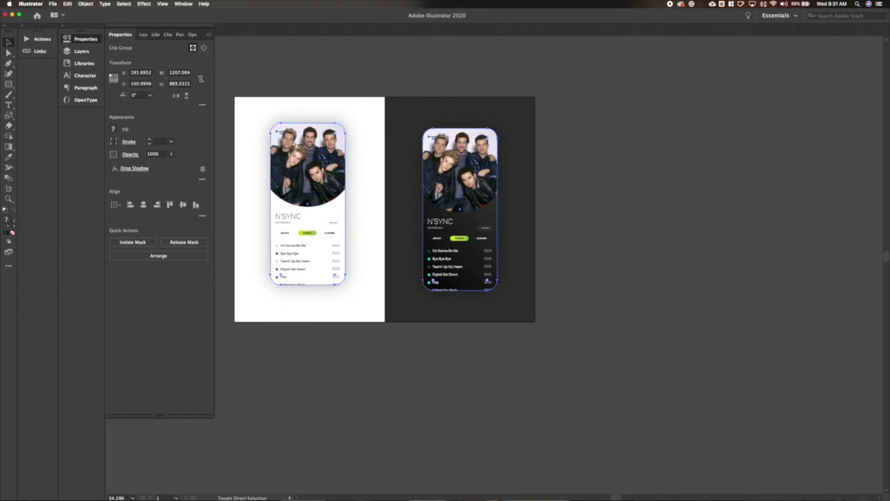
Step: Nudge only the light screen rightward towards the centre of the white half, and clear the selection
left_click(308, 87)
left_click(302, 152)
key("shift+Right")
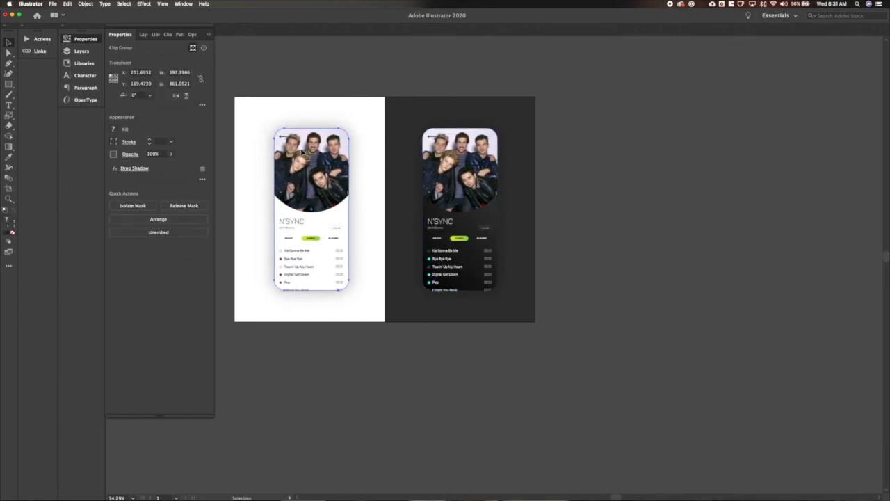
left_click(367, 88)
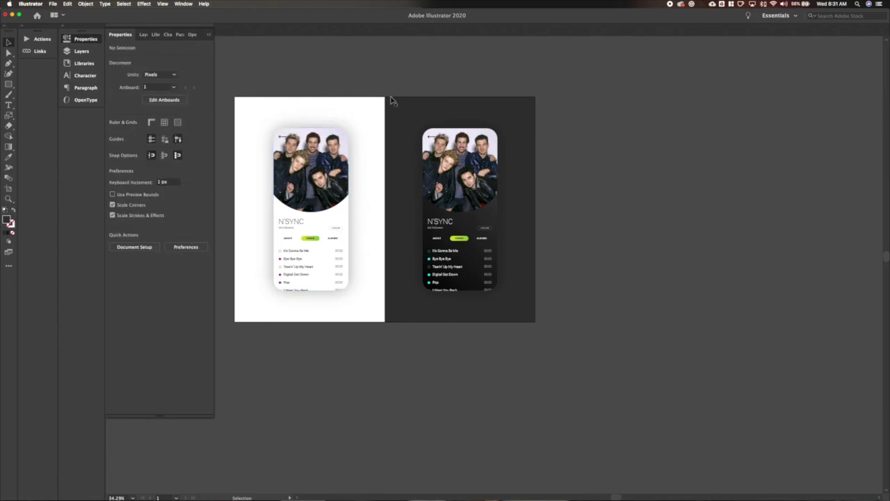
left_click(391, 101)
left_click(387, 74)
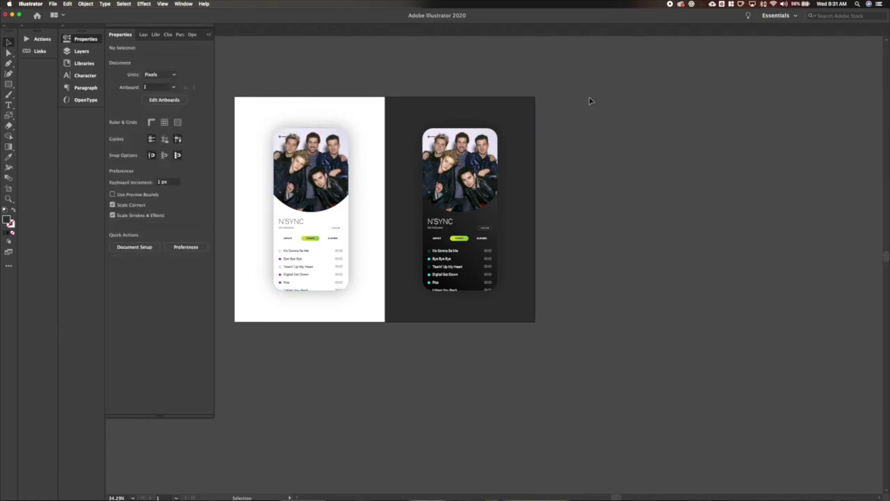